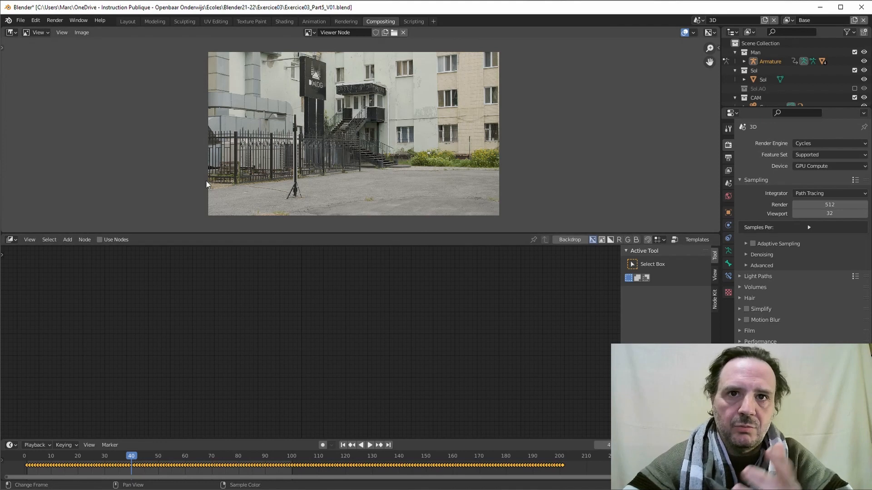
Switch to the Layout workspace and deselect the Head bone in the viewport.
{"action": "left_click", "coordinate": [128, 21]}
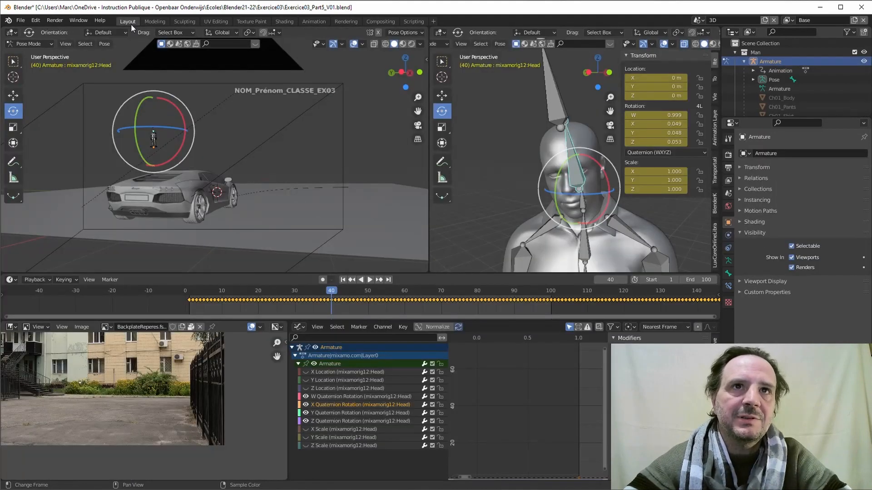
{"action": "left_click", "coordinate": [369, 110]}
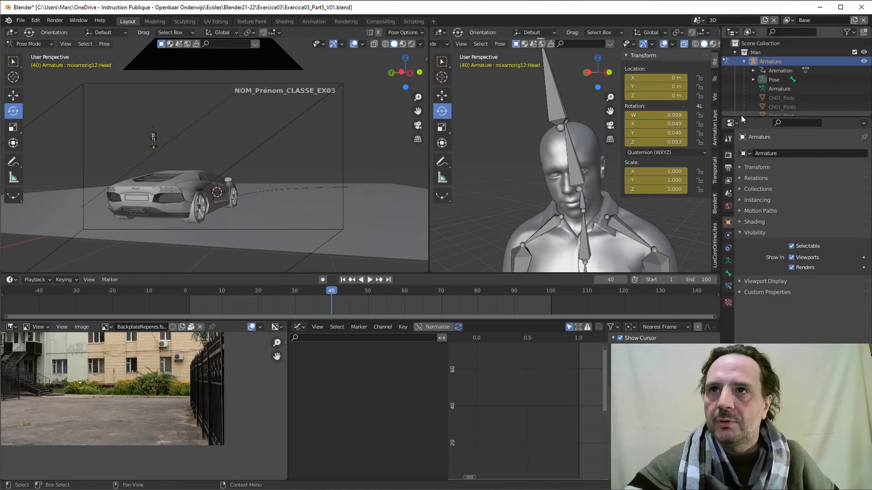
Enlarge the outliner and browse the file's scenes in Blender File display mode.
{"action": "left_click_drag", "start_coordinate": [743, 118], "coordinate": [749, 190]}
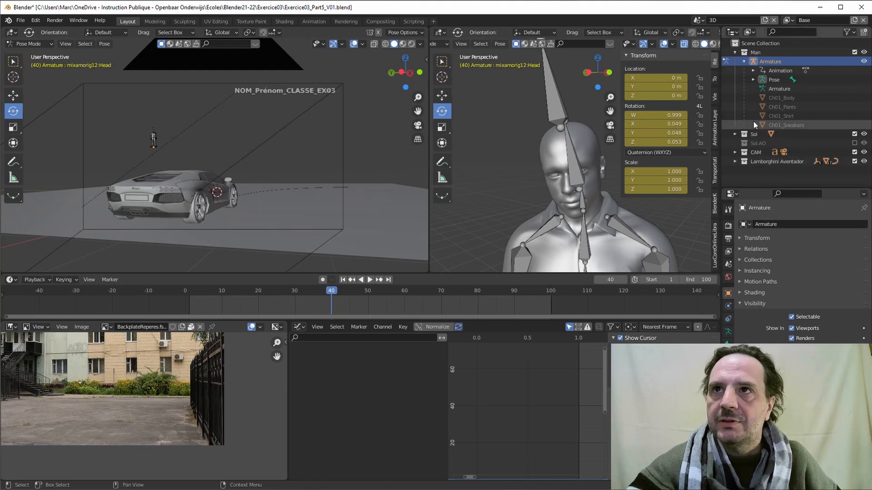
{"action": "left_click", "coordinate": [749, 31]}
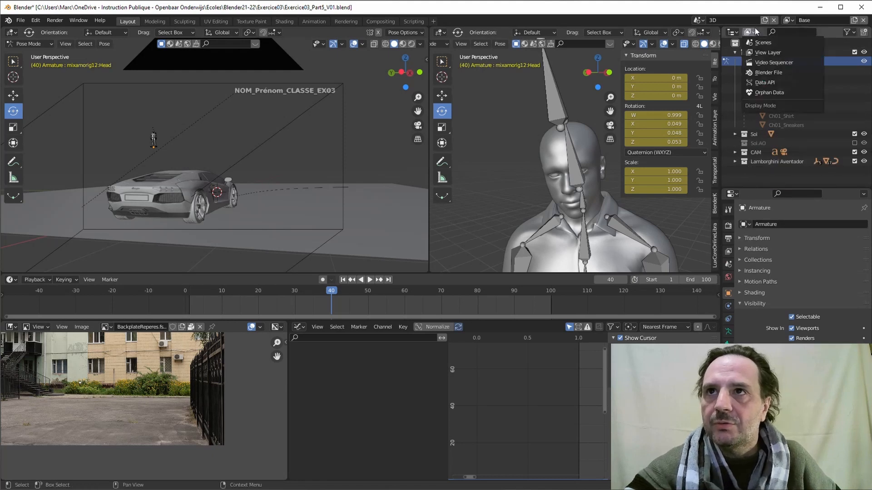
{"action": "left_click", "coordinate": [766, 73]}
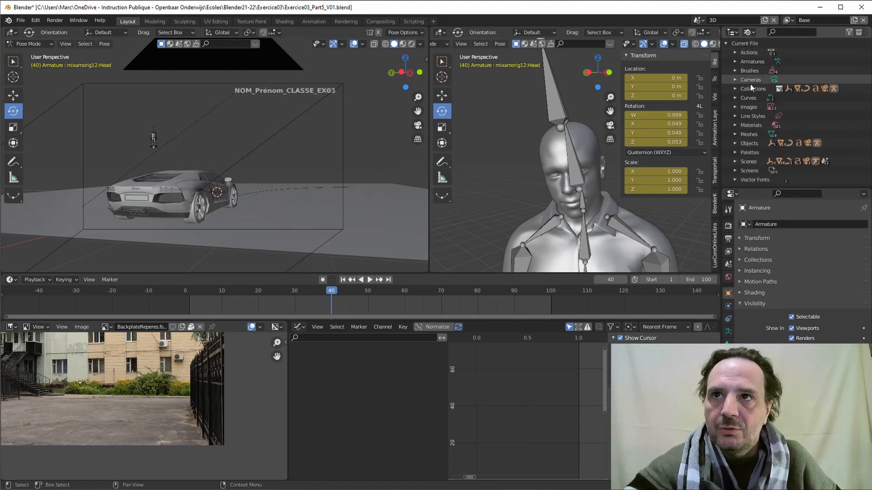
{"action": "left_click", "coordinate": [737, 162]}
{"action": "scroll", "coordinate": [754, 172], "scroll_direction": "down", "scroll_amount": 2}
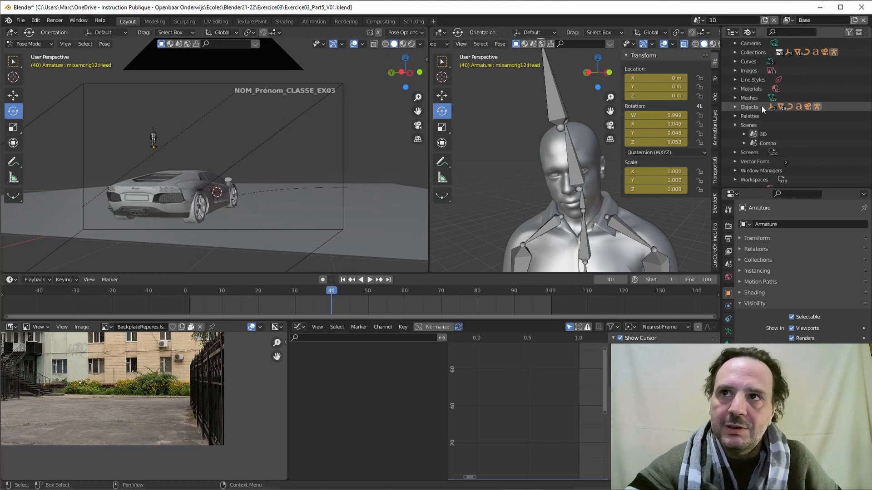
{"action": "left_click", "coordinate": [735, 126]}
Return the outliner to View Layer mode and collapse the Man collection.
{"action": "left_click", "coordinate": [748, 32]}
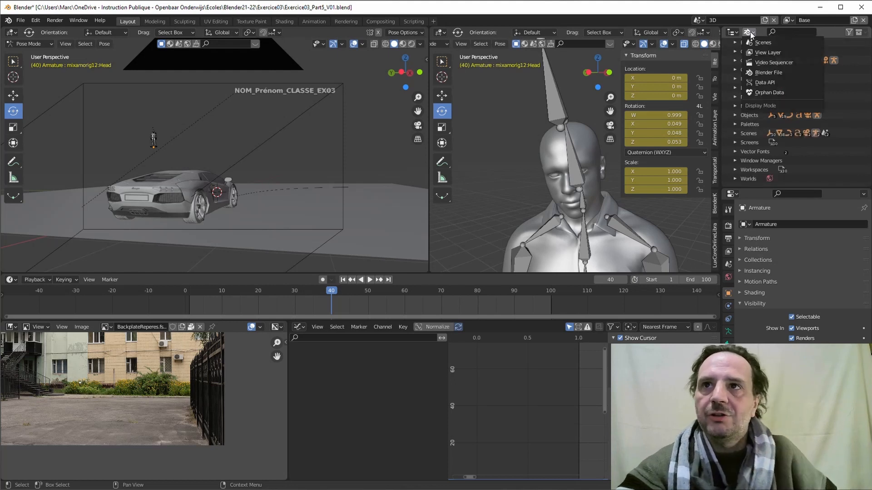
{"action": "left_click", "coordinate": [762, 52]}
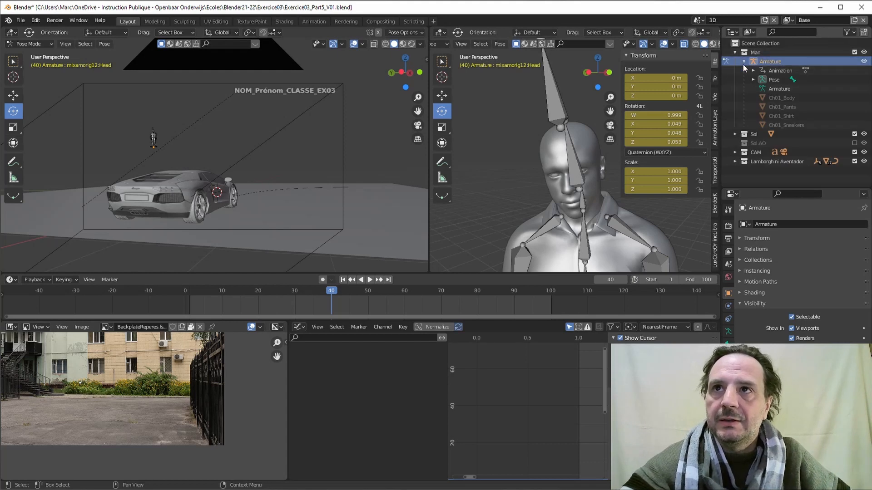
{"action": "left_click", "coordinate": [734, 52]}
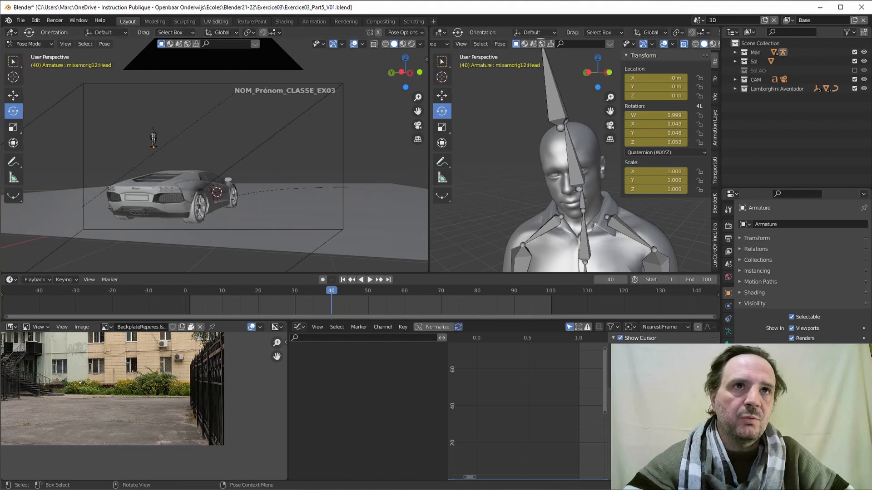
In Save As, change the file name's ending from 5_V01 to 6_RND.
{"action": "left_click", "coordinate": [17, 21]}
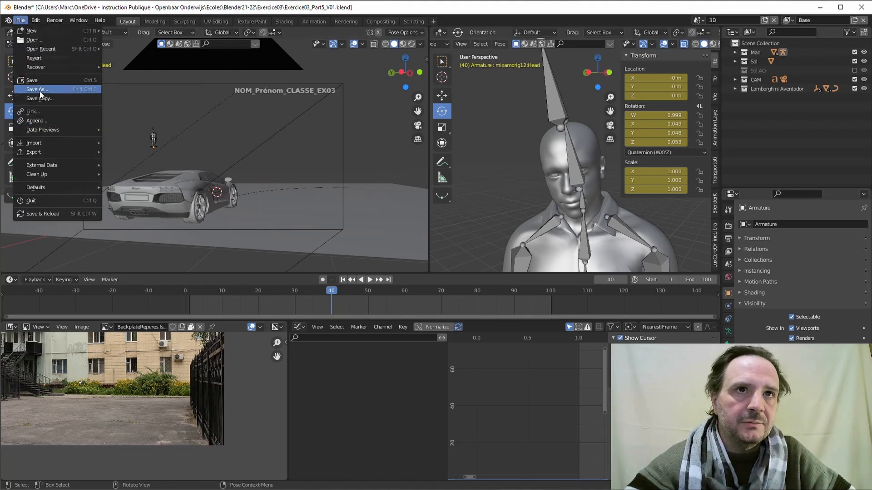
{"action": "left_click", "coordinate": [44, 90]}
{"action": "left_click", "coordinate": [320, 457]}
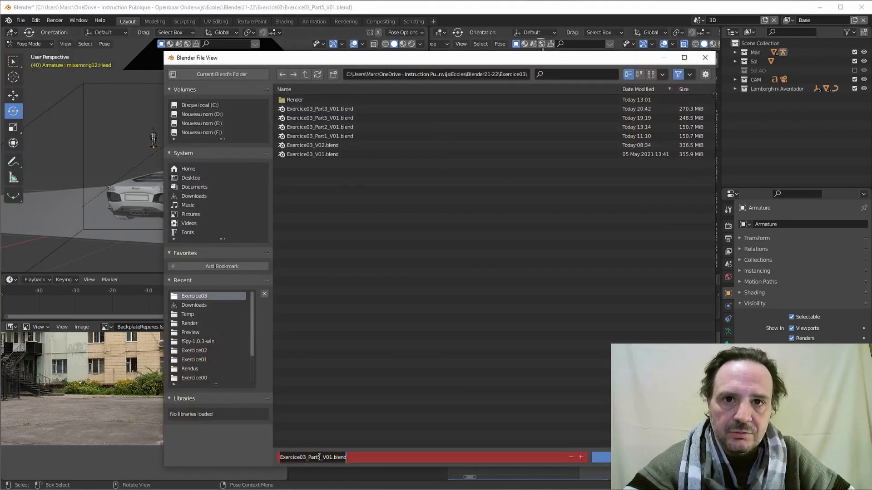
{"action": "left_click", "coordinate": [320, 457]}
{"action": "left_click_drag", "start_coordinate": [322, 454], "coordinate": [333, 454]}
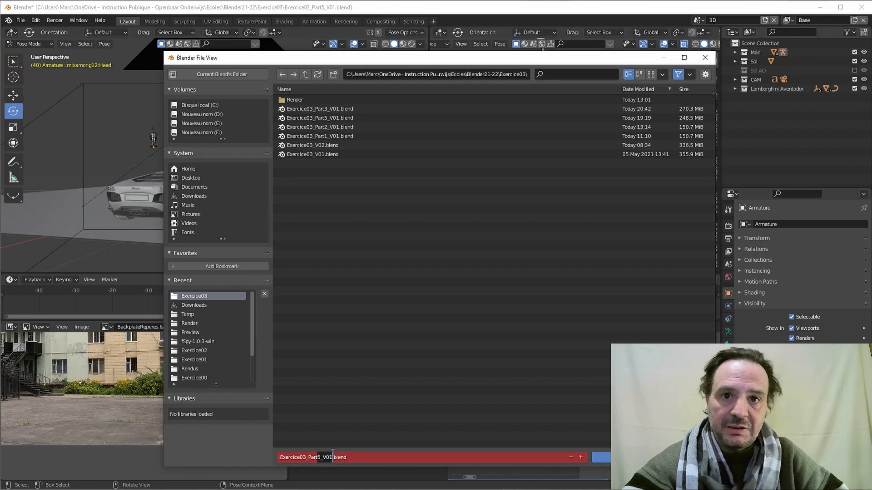
{"action": "type", "text": "6"}
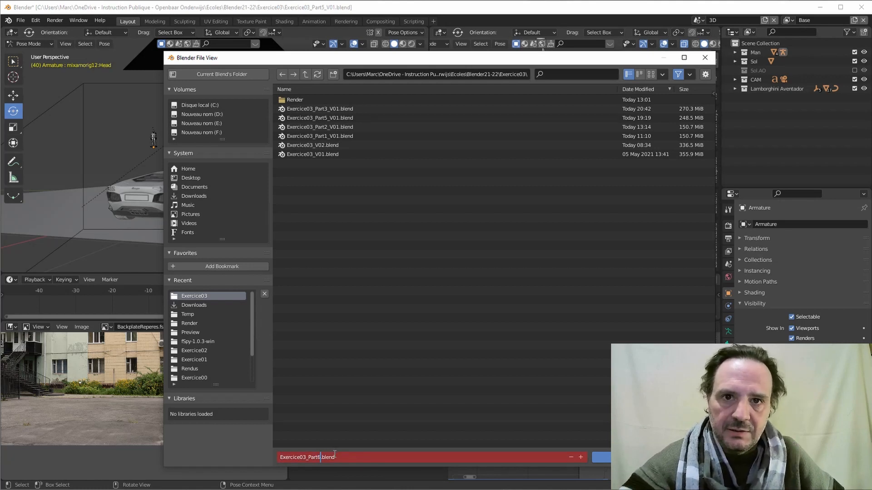
{"action": "type", "text": "_RND"}
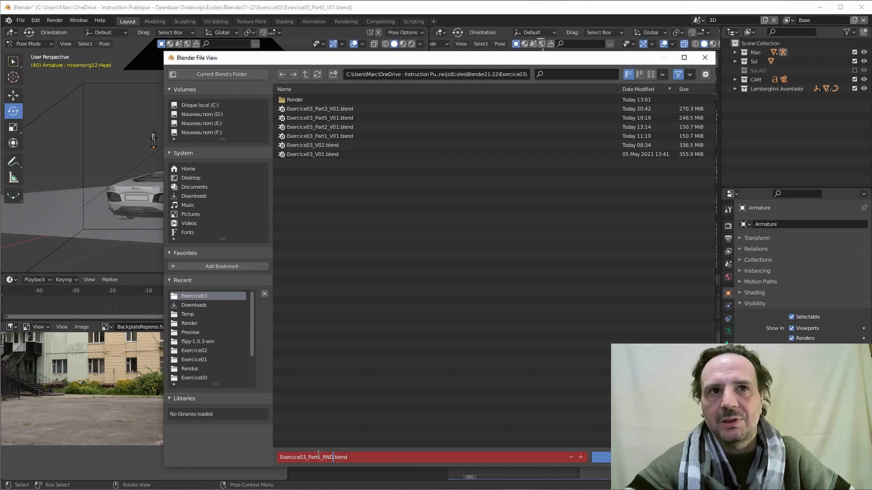
Replace the name's start with NOM_Prenom_CLASSE_EX03 and save as NOM_Prenom_CLASSE_EX03_RND.blend.
{"action": "left_click_drag", "start_coordinate": [277, 457], "coordinate": [320, 454]}
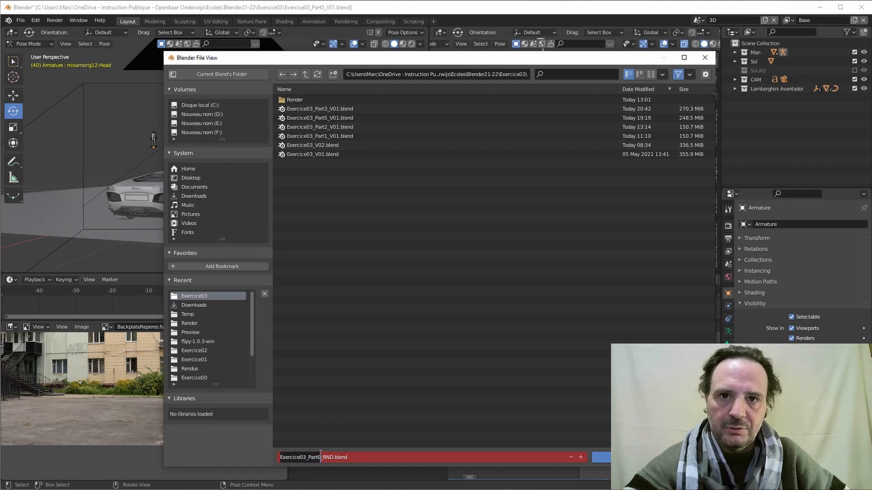
{"action": "type", "text": "BOM"}
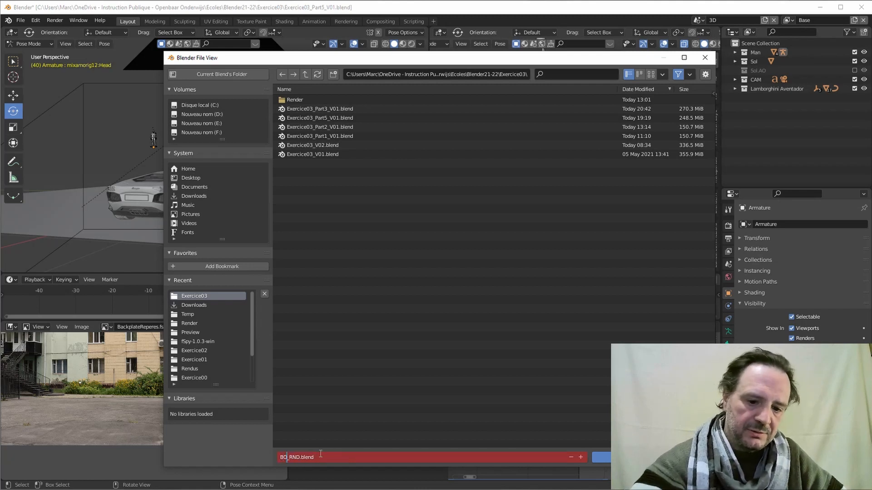
{"action": "key", "text": "BackSpace"}
{"action": "key", "text": "BackSpace"}
{"action": "key", "text": "BackSpace"}
{"action": "key", "text": "Delete"}
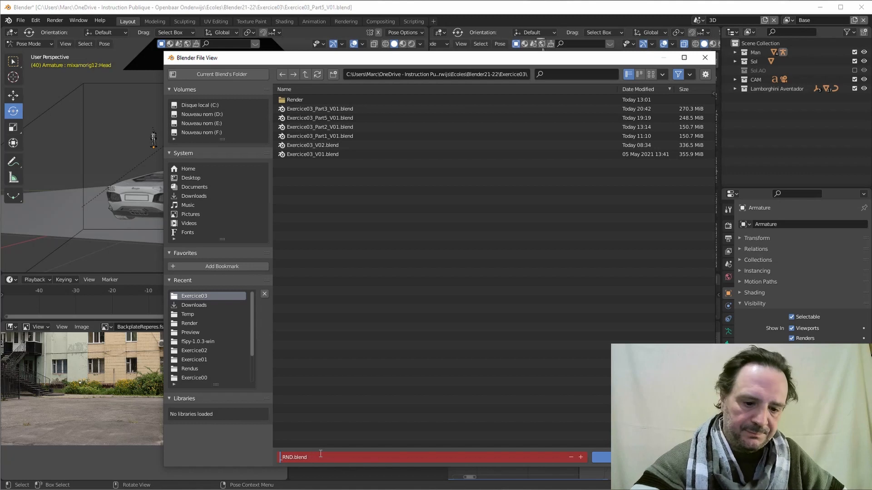
{"action": "type", "text": "NOM_"}
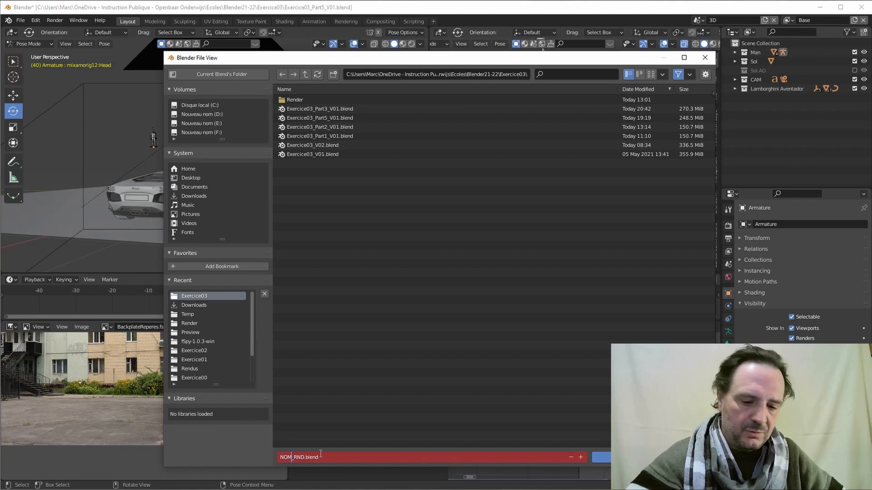
{"action": "type", "text": "_Prenom"}
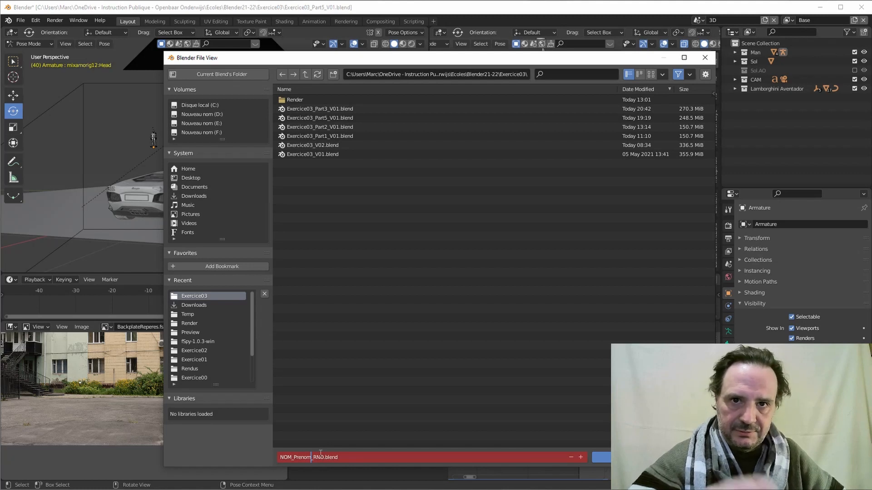
{"action": "type", "text": "_CLASS"}
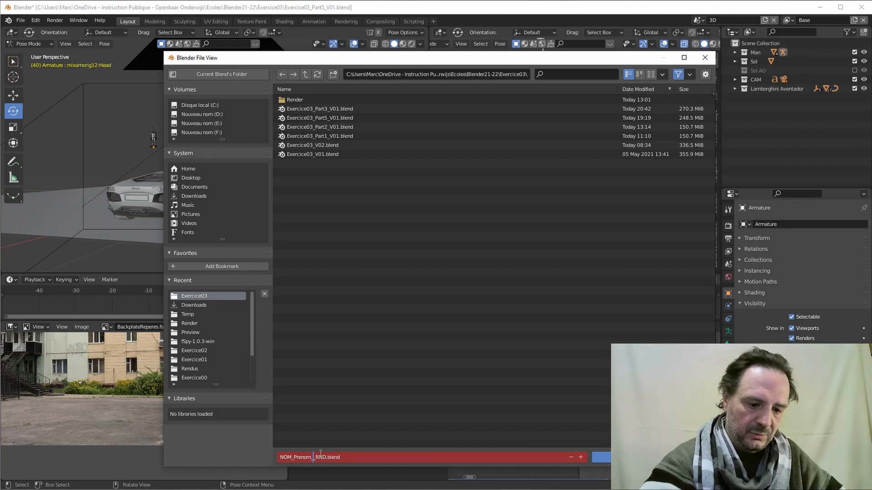
{"action": "type", "text": "E"}
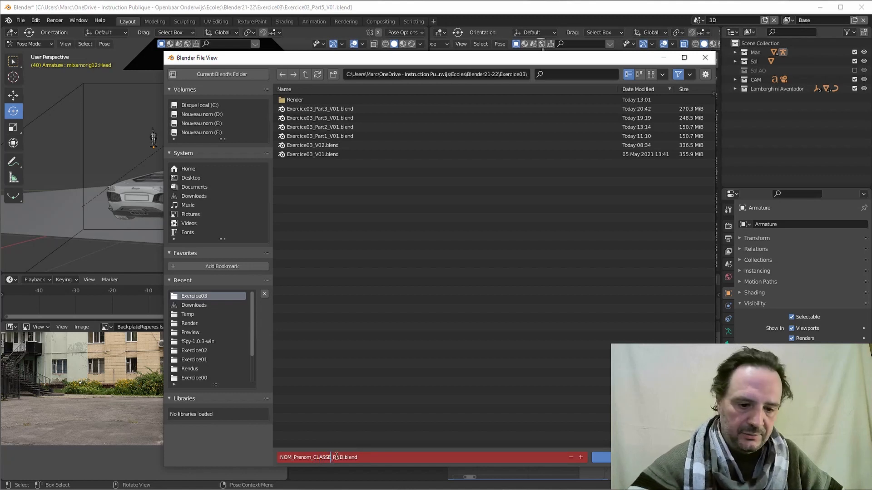
{"action": "type", "text": "_E"}
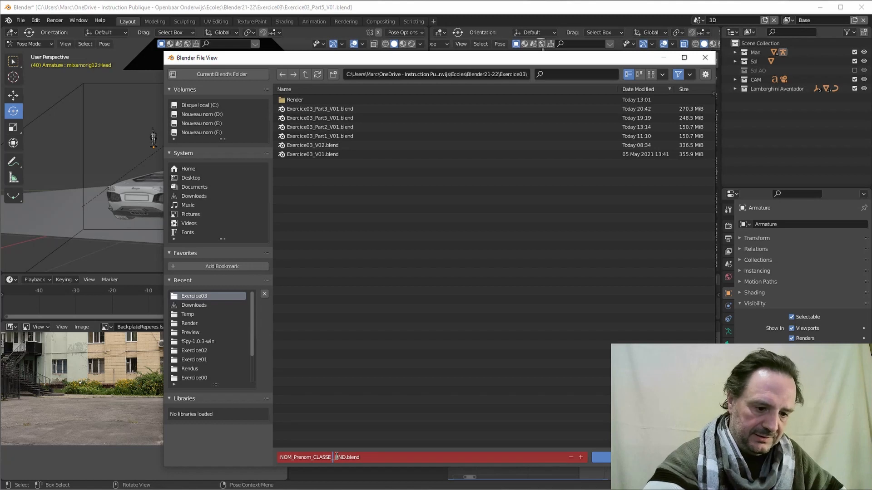
{"action": "type", "text": "X"}
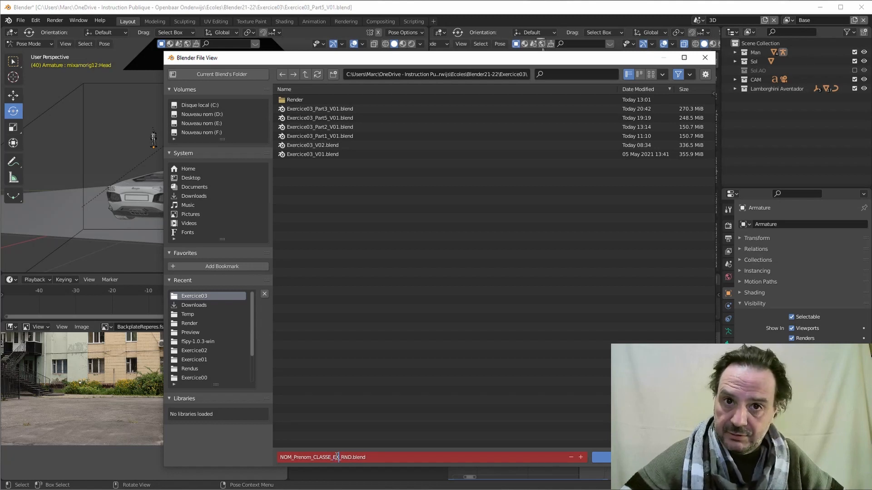
{"action": "type", "text": "03"}
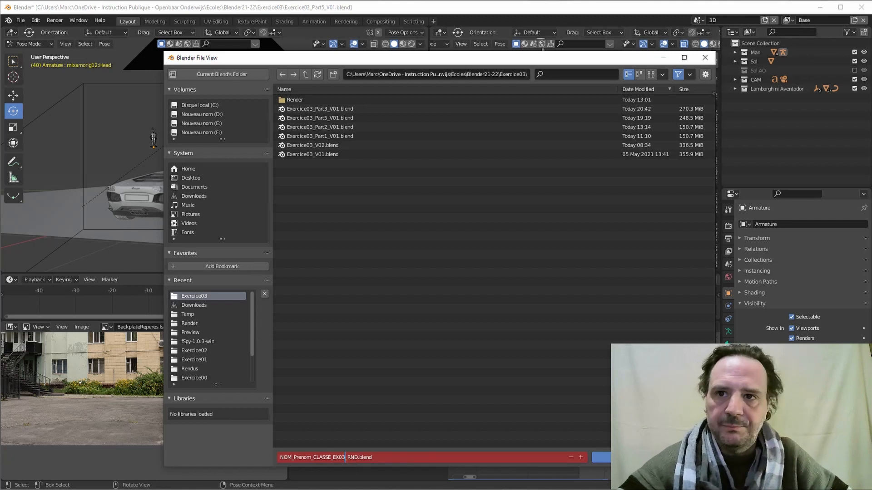
{"action": "key", "text": "Return"}
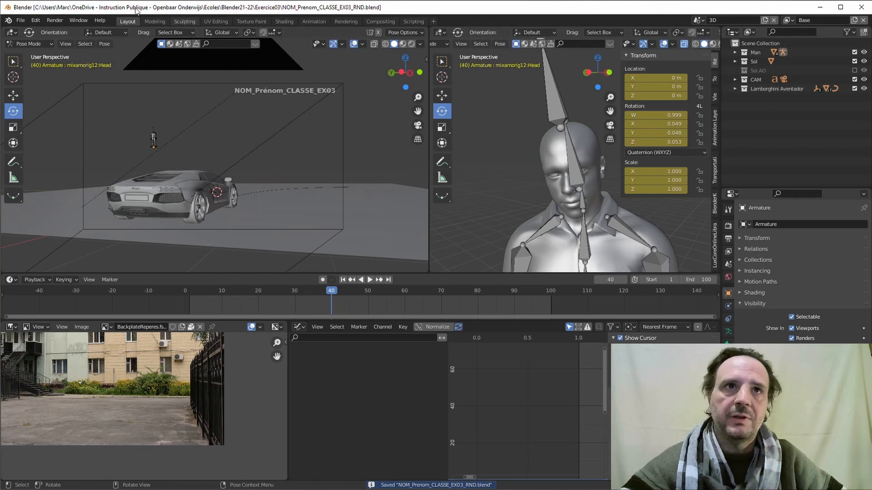
Save a copy named NOM_Prenom_CLASSE_EX03.blend by removing the _RND suffix.
{"action": "left_click", "coordinate": [21, 20]}
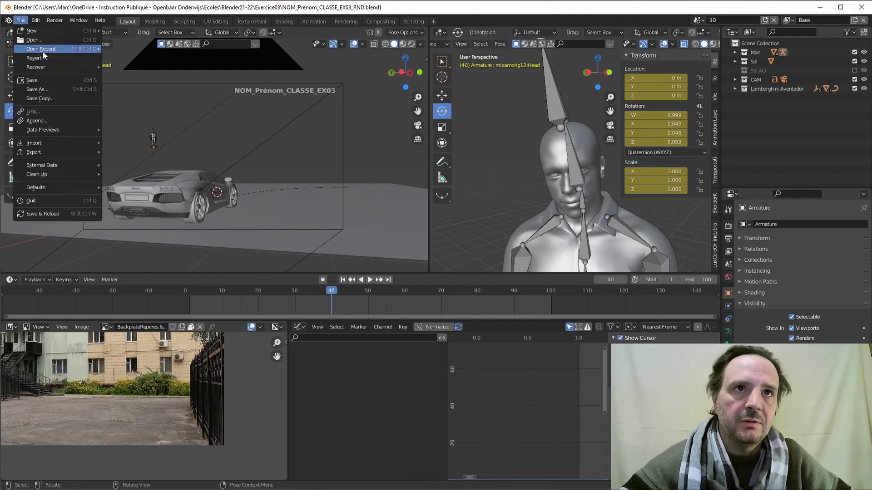
{"action": "left_click", "coordinate": [36, 90]}
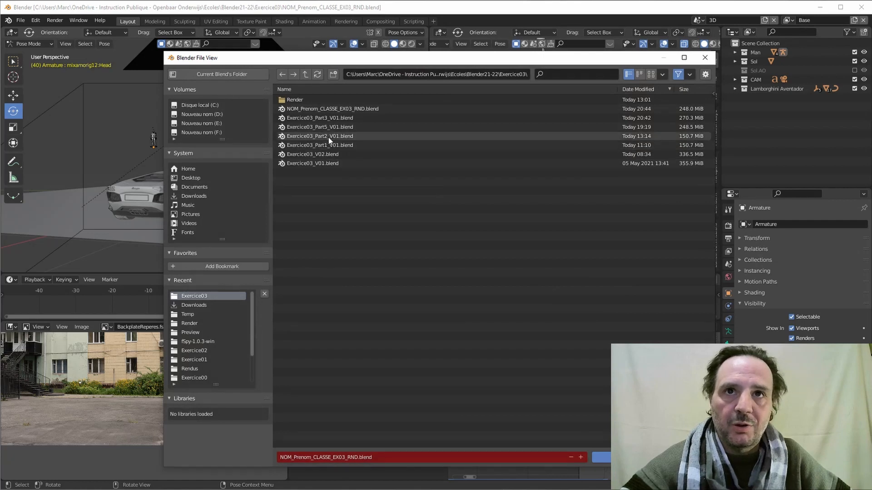
{"action": "left_click", "coordinate": [346, 457]}
{"action": "left_click_drag", "start_coordinate": [346, 457], "coordinate": [358, 455]}
{"action": "key", "text": "BackSpace"}
{"action": "key", "text": "BackSpace"}
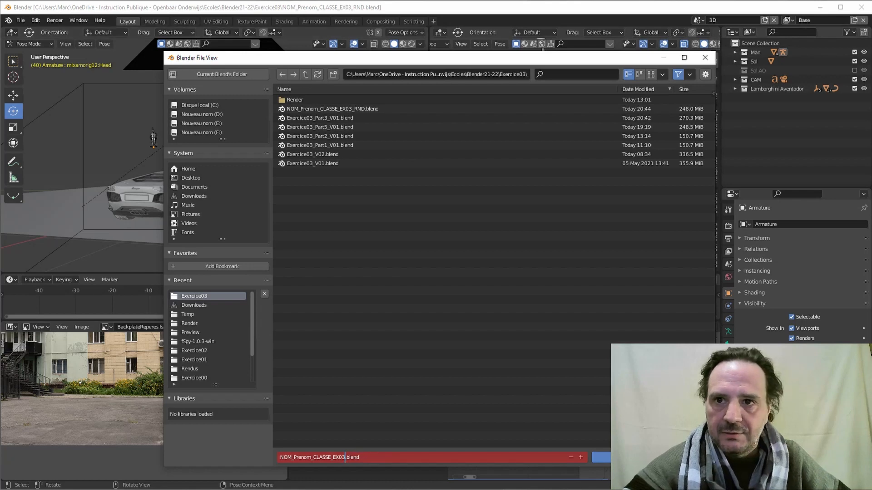
{"action": "key", "text": "Return"}
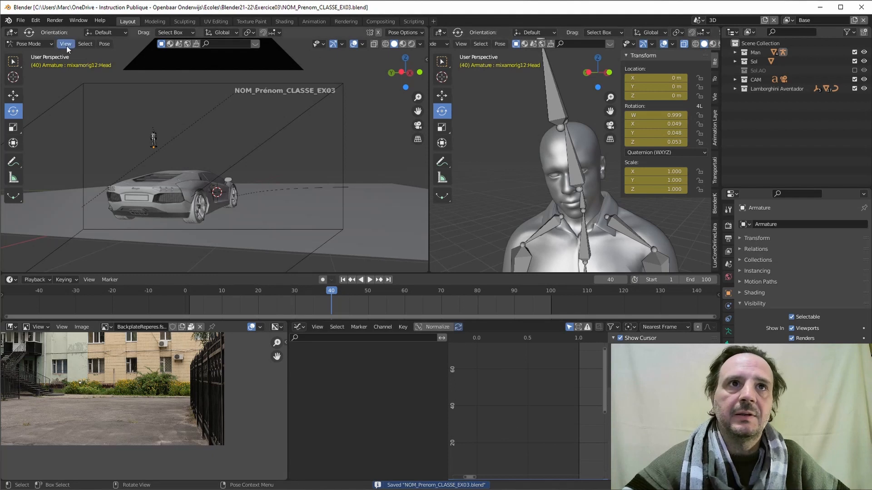
Reopen NOM_Prenom_CLASSE_EX03_RND.blend from Open Recent.
{"action": "left_click", "coordinate": [20, 20]}
{"action": "mouse_move", "coordinate": [44, 49]}
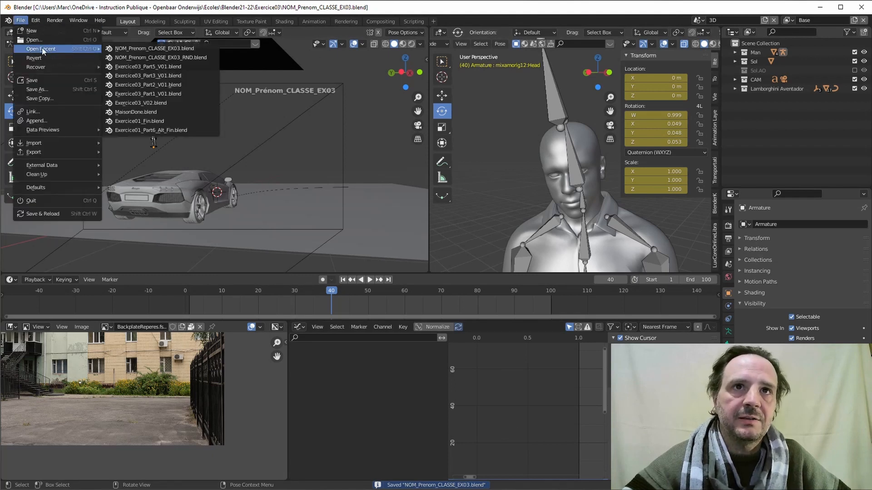
{"action": "left_click", "coordinate": [162, 56]}
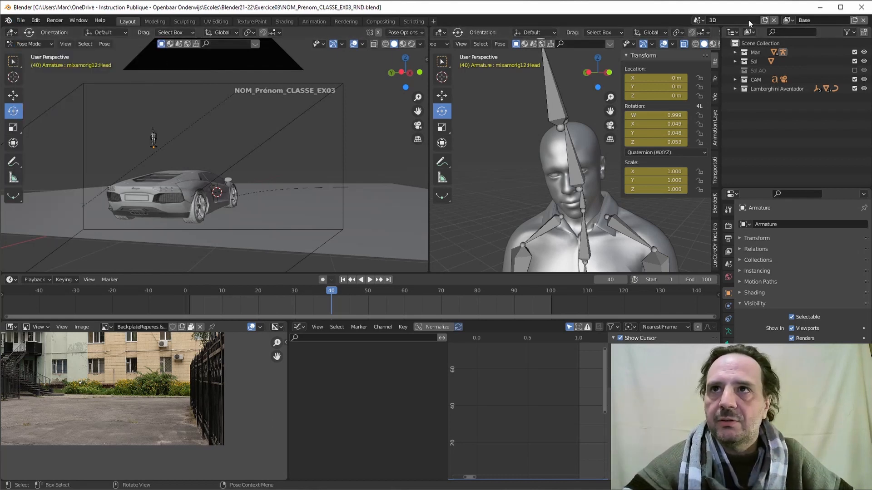
Delete the empty Compo scene so only 3D remains, checking Compositing before returning to Layout.
{"action": "left_click", "coordinate": [699, 21]}
{"action": "left_click", "coordinate": [711, 43]}
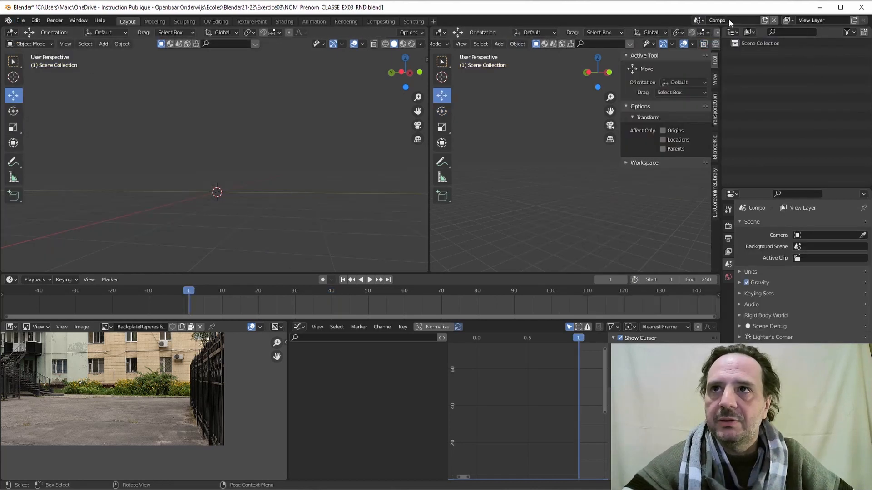
{"action": "left_click", "coordinate": [774, 21]}
{"action": "left_click", "coordinate": [703, 22]}
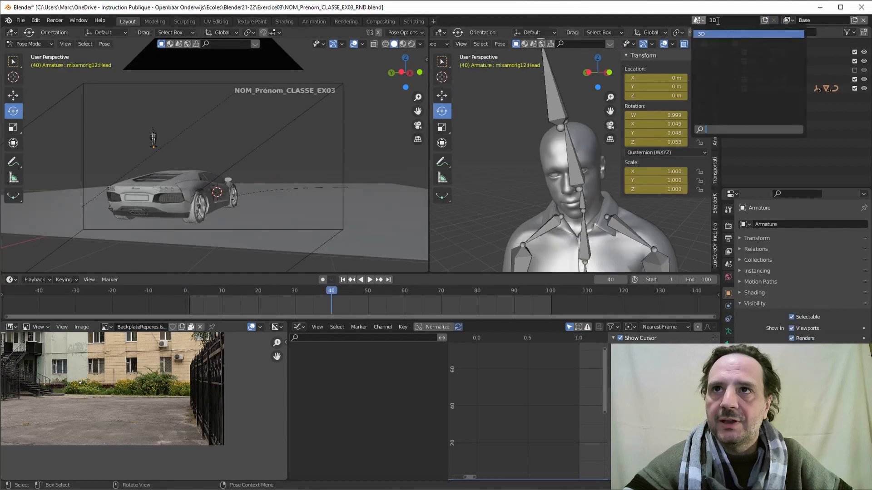
{"action": "left_click", "coordinate": [716, 20]}
{"action": "left_click", "coordinate": [716, 20]}
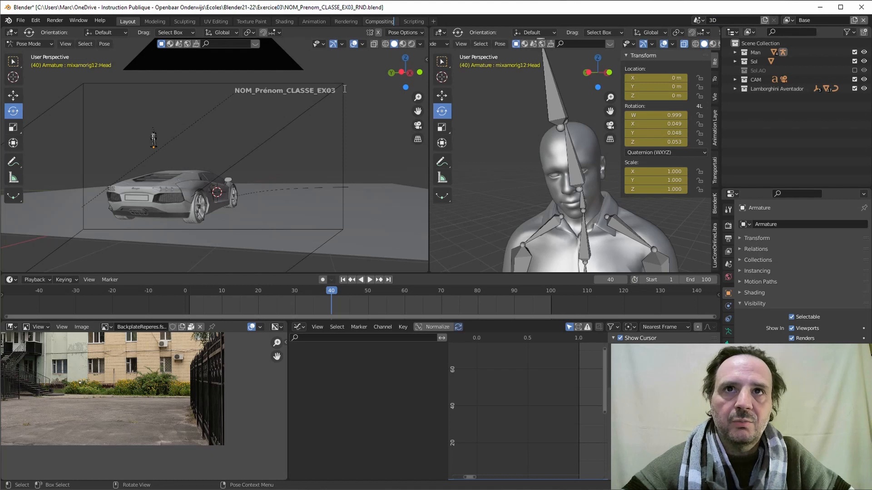
{"action": "left_click", "coordinate": [378, 23]}
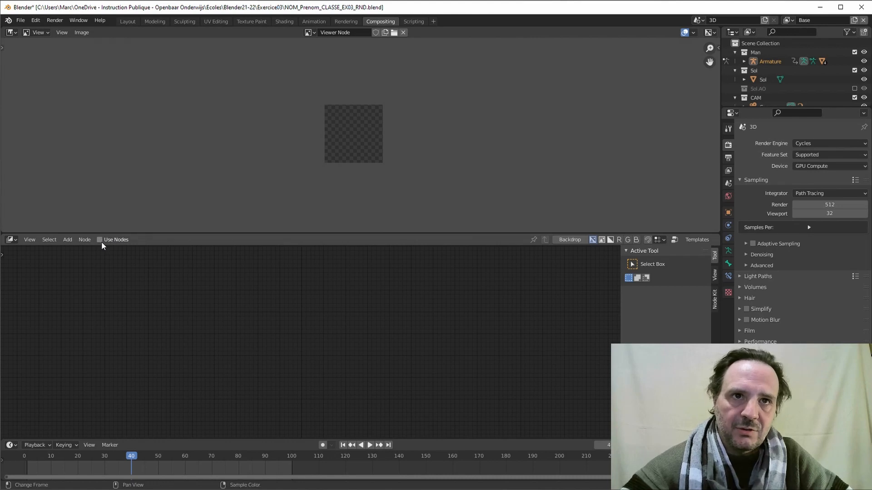
{"action": "left_click", "coordinate": [129, 23]}
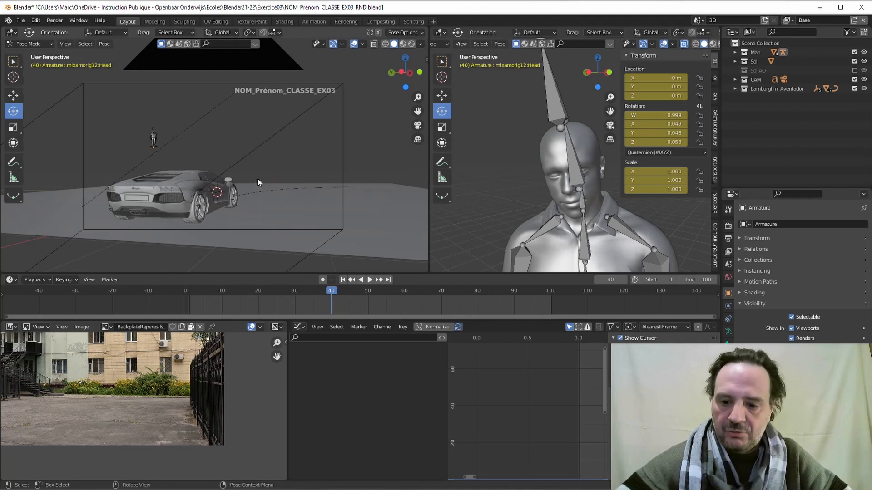
Switch to camera view and join the two 3D viewports into one.
{"action": "key", "text": "KP_0"}
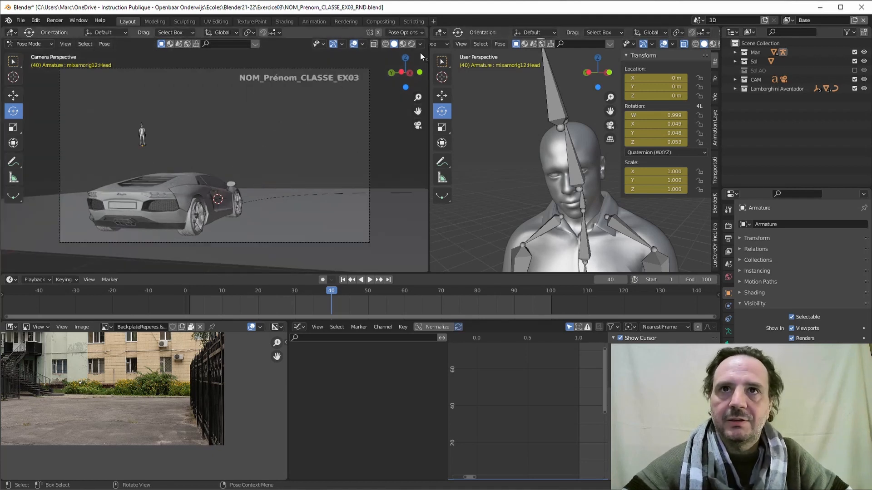
{"action": "right_click", "coordinate": [429, 217]}
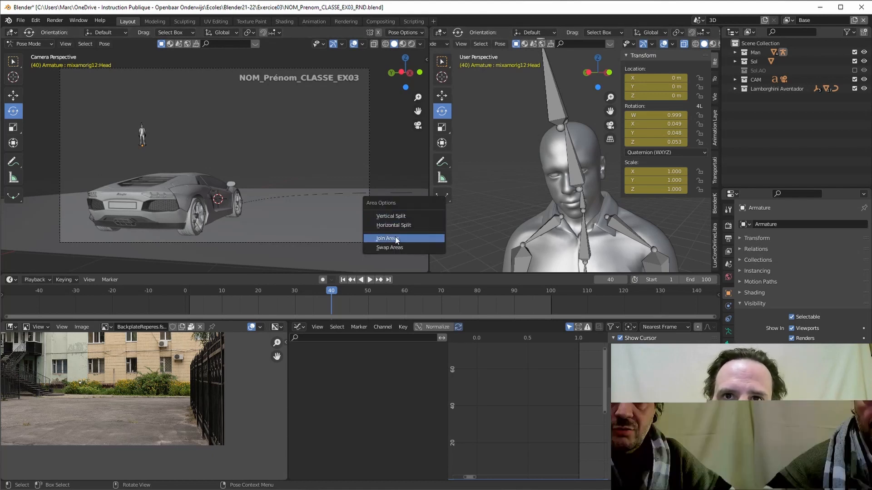
{"action": "left_click", "coordinate": [394, 238]}
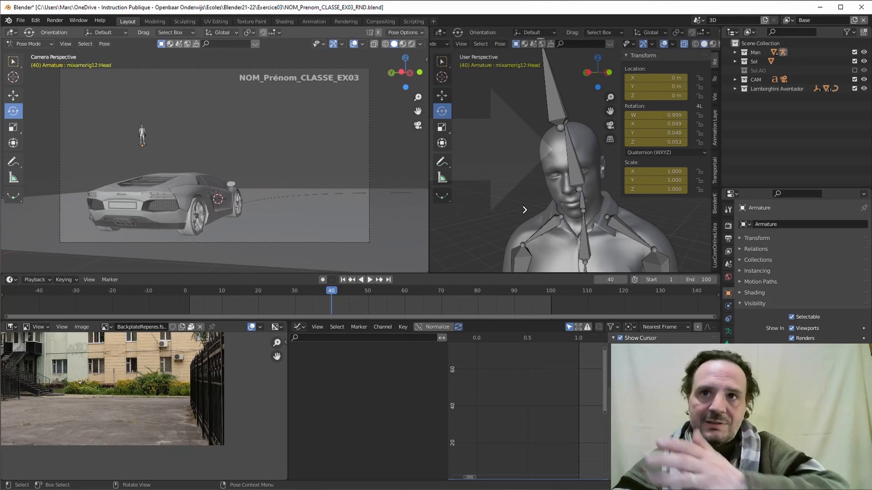
{"action": "left_click", "coordinate": [524, 210]}
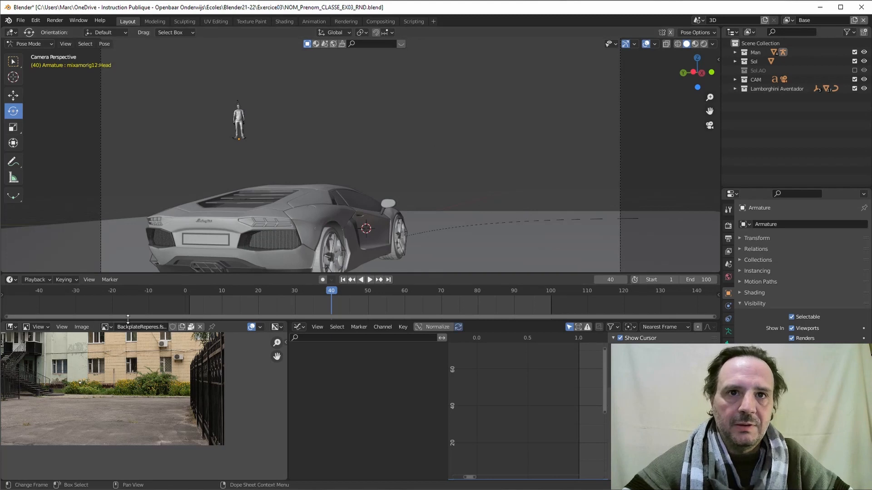
Merge the image and graph editors into the timeline and enlarge the camera viewport downward.
{"action": "right_click", "coordinate": [288, 386]}
{"action": "left_click", "coordinate": [264, 389]}
{"action": "left_click", "coordinate": [227, 393]}
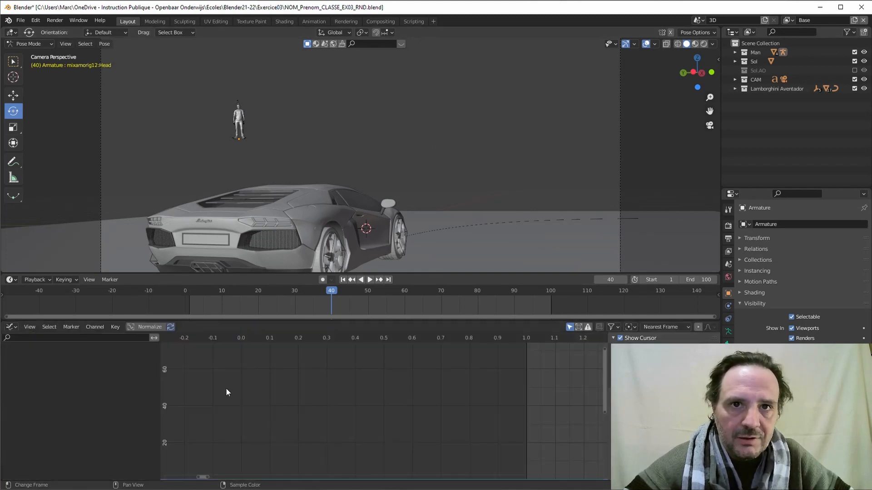
{"action": "mouse_move", "coordinate": [189, 319]}
{"action": "left_mouse_down"}
{"action": "mouse_move", "coordinate": [190, 341]}
{"action": "mouse_move", "coordinate": [195, 324]}
{"action": "mouse_move", "coordinate": [184, 317]}
{"action": "left_mouse_up"}
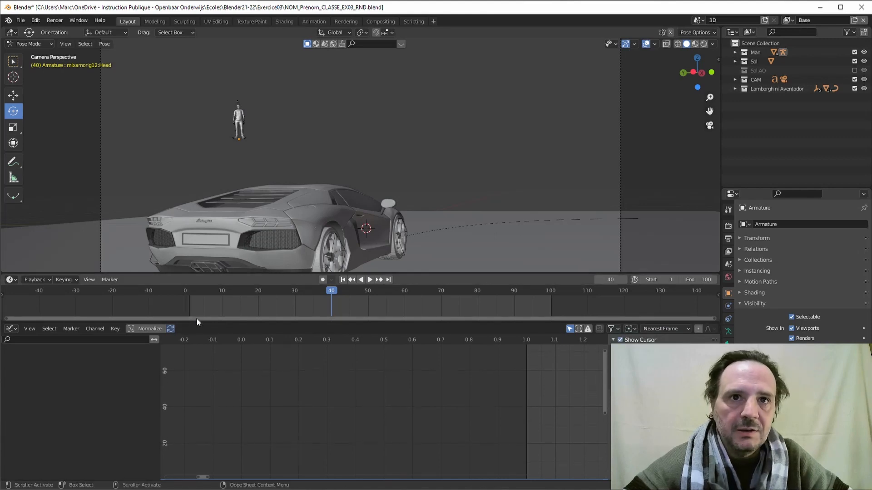
{"action": "right_click", "coordinate": [202, 319]}
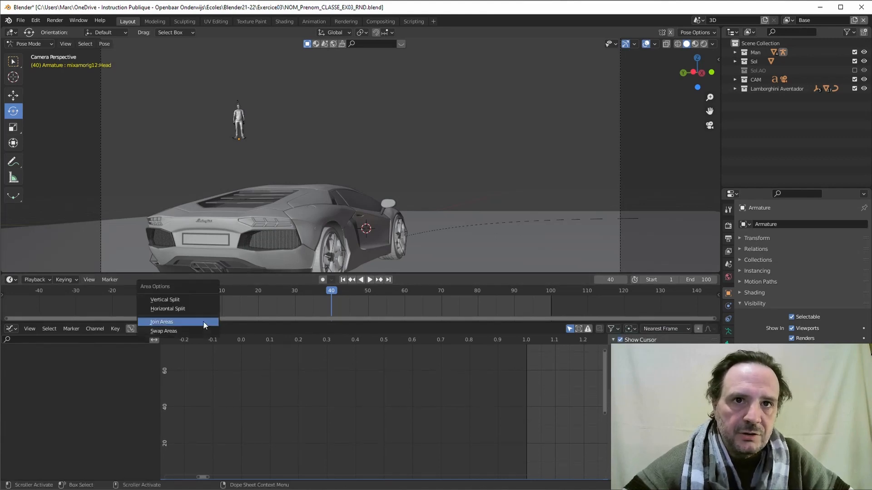
{"action": "left_click", "coordinate": [190, 326]}
{"action": "left_click", "coordinate": [241, 406]}
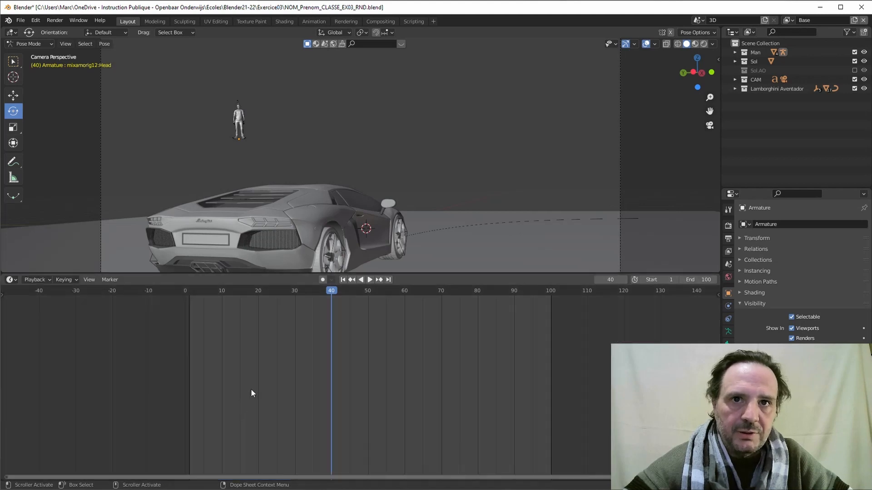
{"action": "left_click_drag", "start_coordinate": [277, 274], "coordinate": [288, 402]}
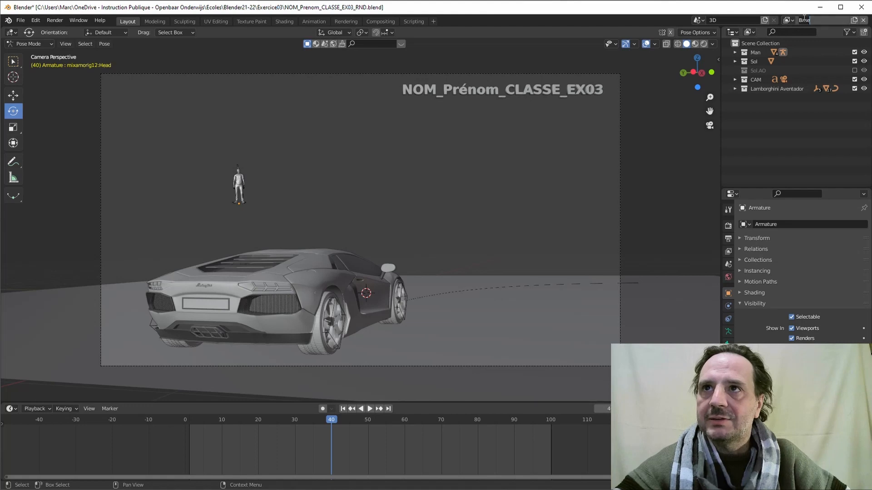
{"action": "left_click", "coordinate": [787, 20]}
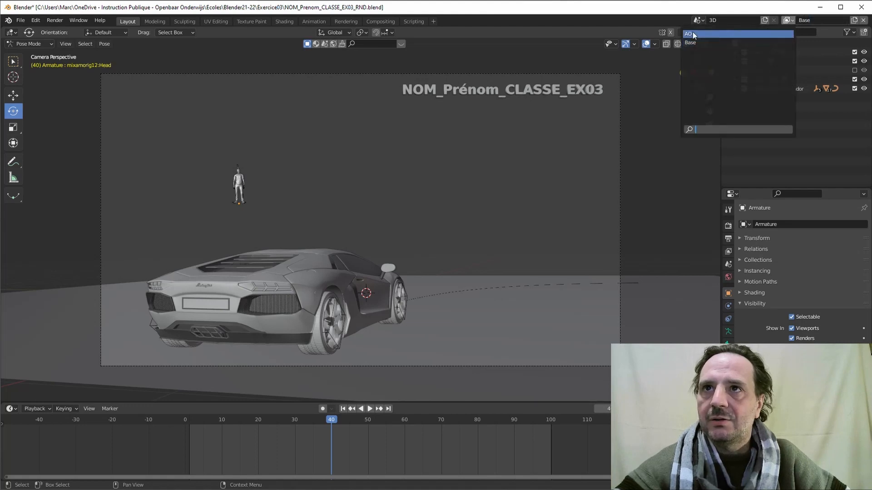
Make AO the active view layer.
{"action": "left_click", "coordinate": [693, 35]}
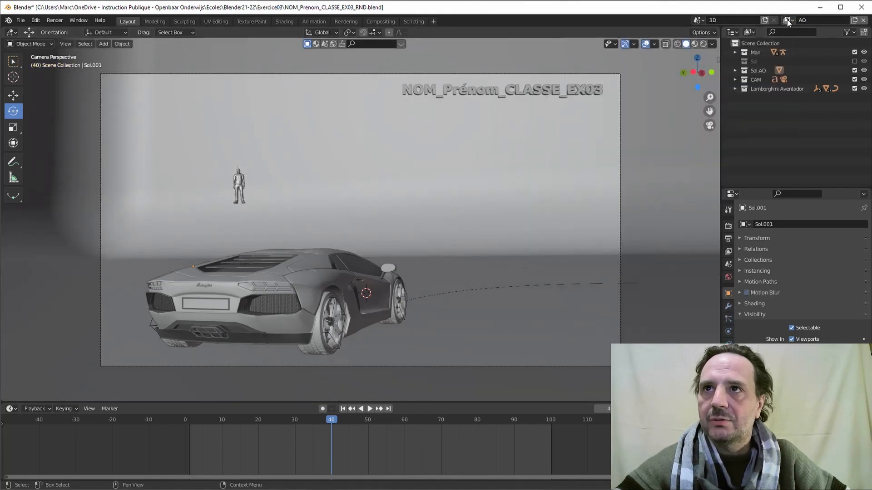
{"action": "left_click", "coordinate": [786, 20]}
{"action": "left_click", "coordinate": [693, 42]}
{"action": "left_click", "coordinate": [786, 20]}
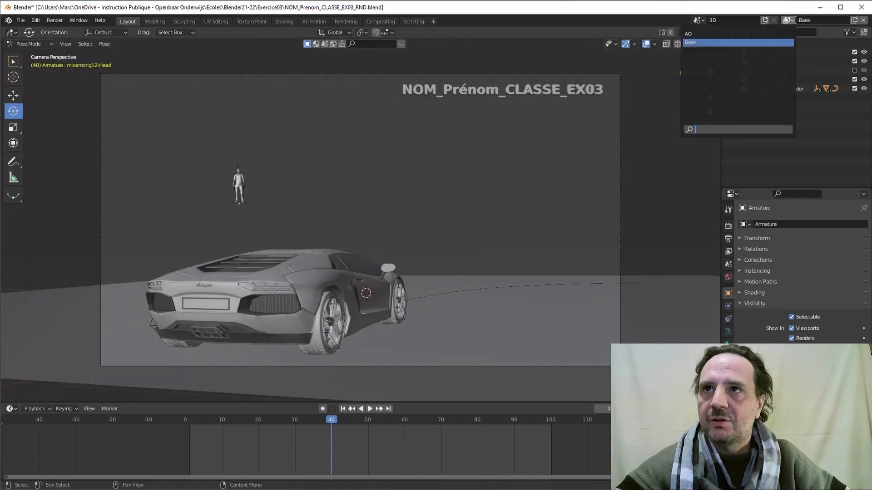
{"action": "left_click", "coordinate": [694, 34]}
Expand the AO layer's Light and Data passes and enlarge the Properties editor.
{"action": "left_click", "coordinate": [728, 251]}
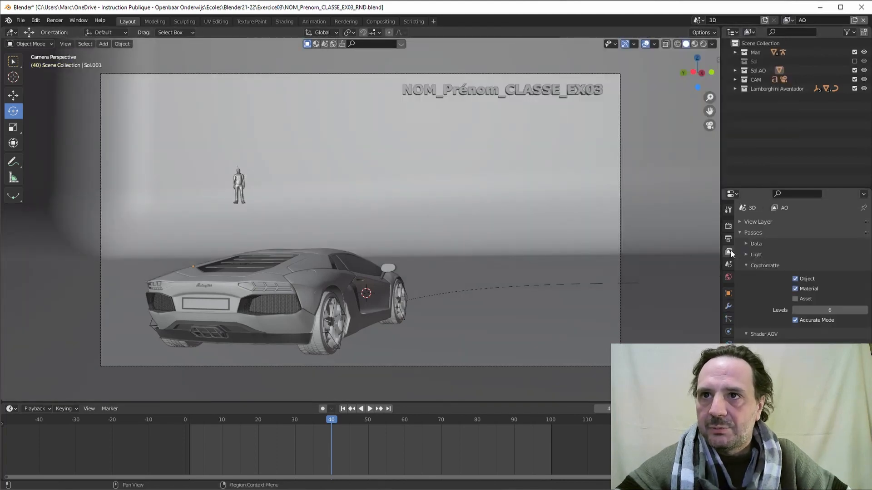
{"action": "left_click", "coordinate": [746, 255], "text": "ctrl"}
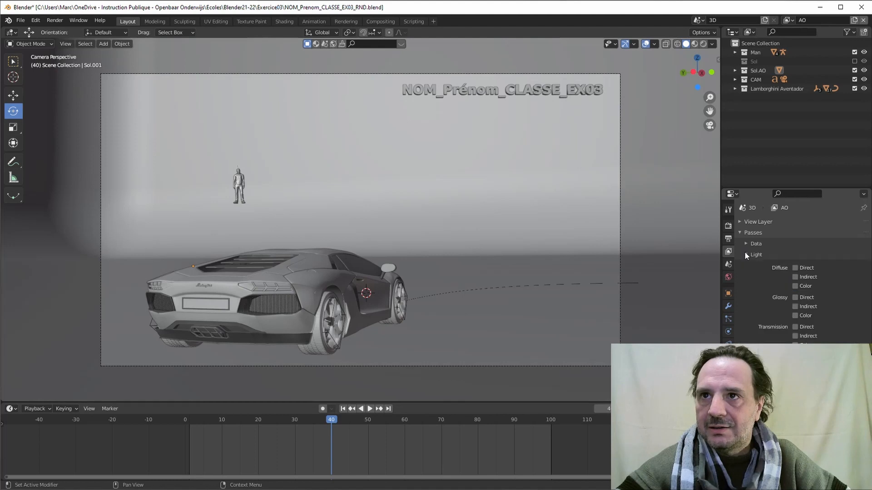
{"action": "left_click", "coordinate": [748, 245], "text": "ctrl"}
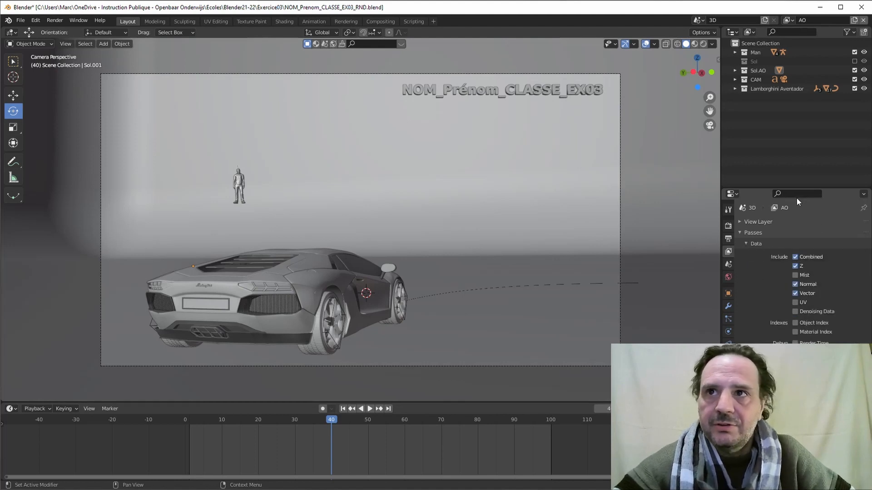
{"action": "left_click_drag", "start_coordinate": [797, 188], "coordinate": [798, 75]}
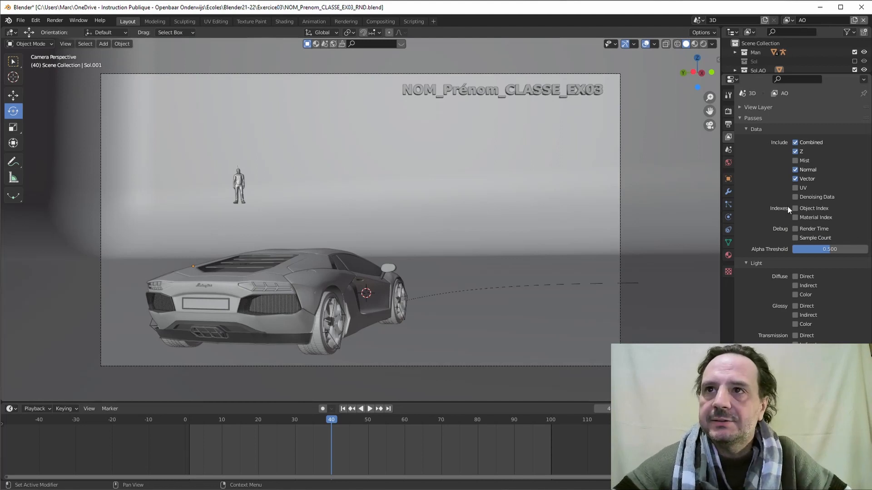
Collapse the Data and Passes panels to show the AO override, then bring up the garagefarm.net browser.
{"action": "left_click", "coordinate": [741, 129]}
{"action": "left_click", "coordinate": [743, 120]}
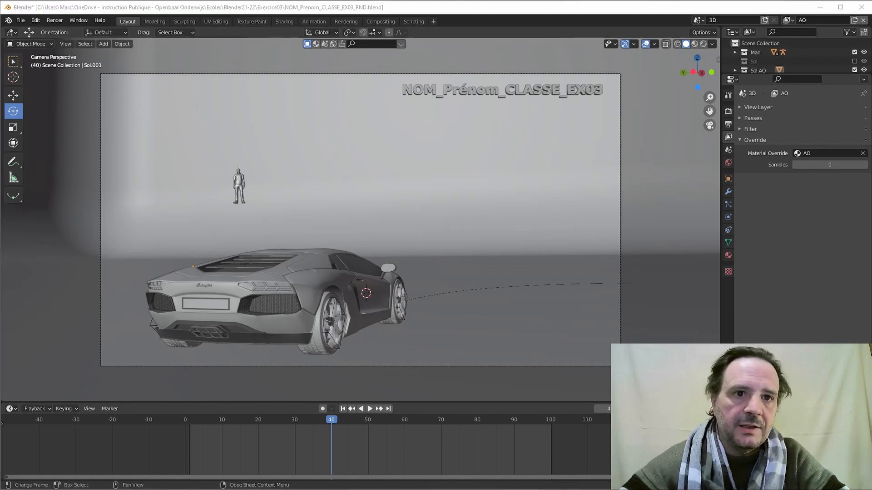
{"action": "left_click", "coordinate": [192, 488]}
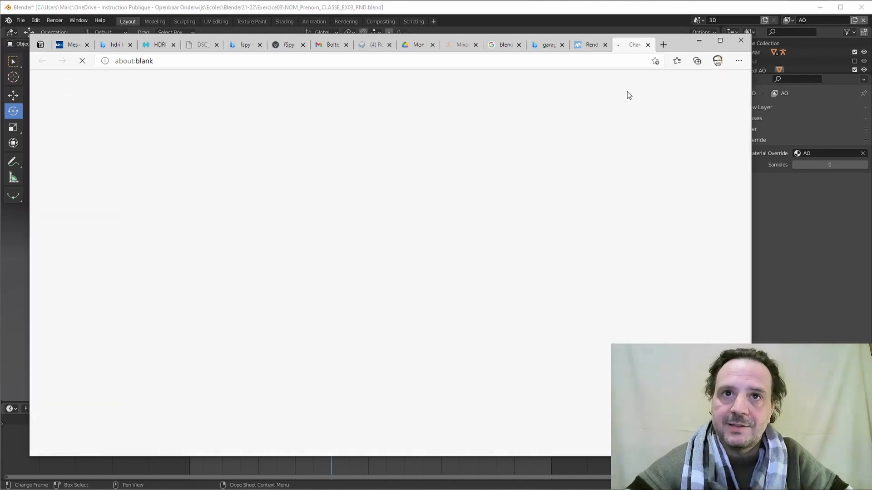
Open the GarageFarm sign-up page and dismiss the cookie consent notice.
{"action": "left_click", "coordinate": [616, 92]}
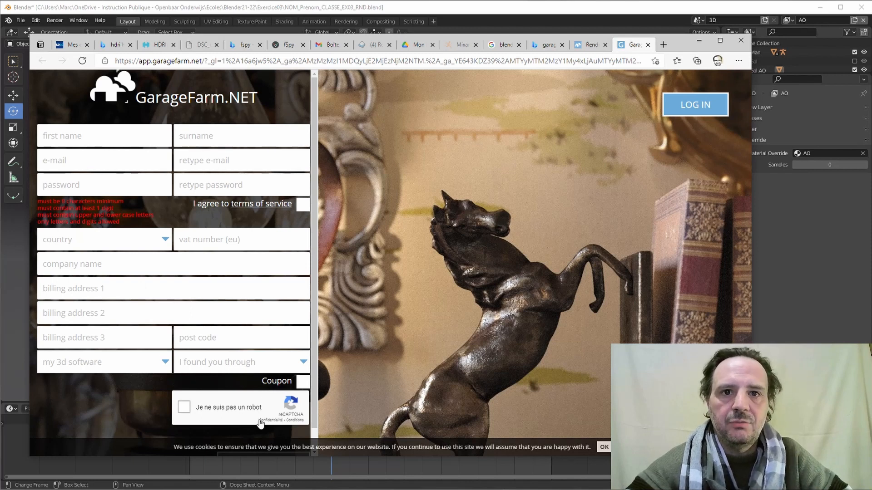
{"action": "scroll", "coordinate": [317, 368], "scroll_direction": "down", "scroll_amount": 1}
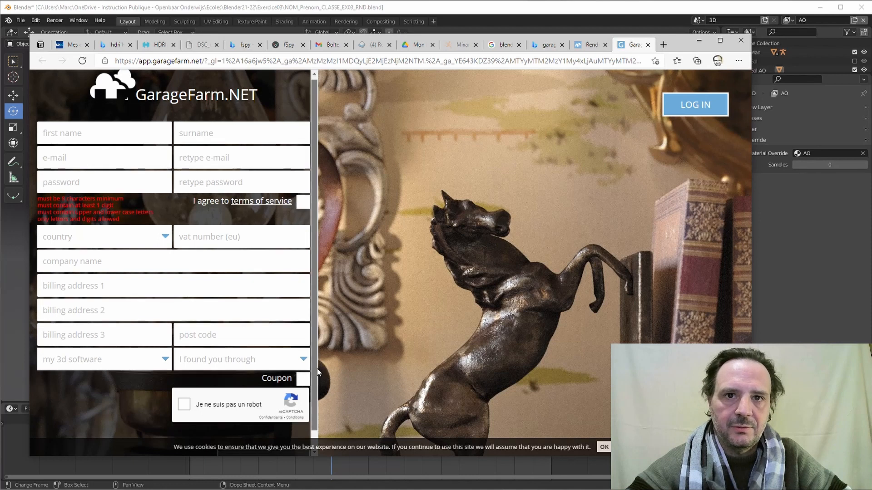
{"action": "scroll", "coordinate": [317, 369], "scroll_direction": "down", "scroll_amount": 1}
{"action": "left_click", "coordinate": [604, 447]}
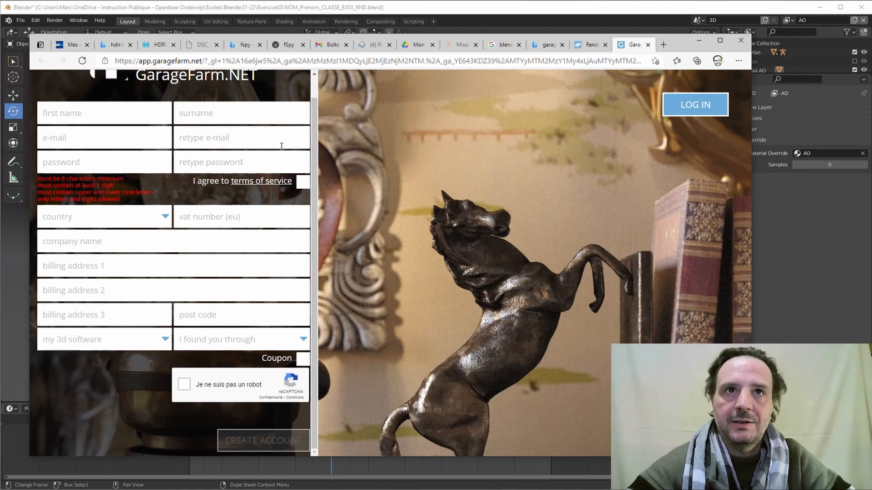
Reopen sign-up from the home page, close the duplicate tab and switch to the login form.
{"action": "scroll", "coordinate": [286, 146], "scroll_direction": "up", "scroll_amount": 1}
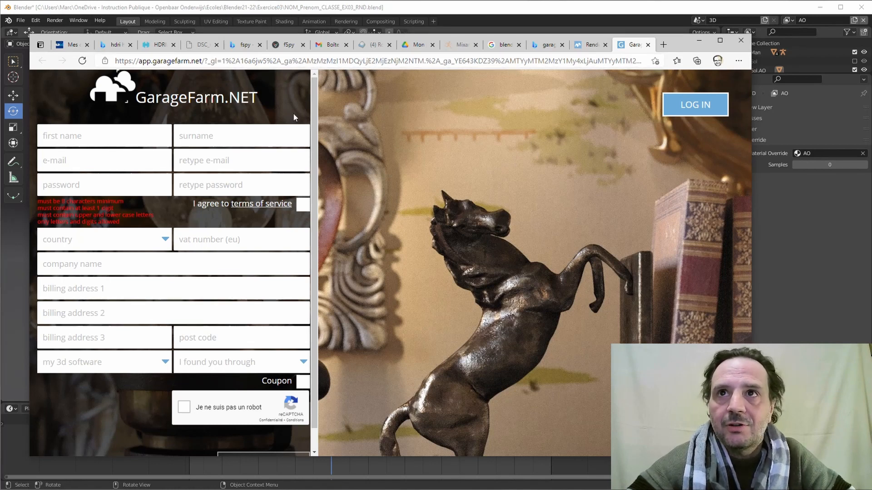
{"action": "left_click", "coordinate": [590, 45]}
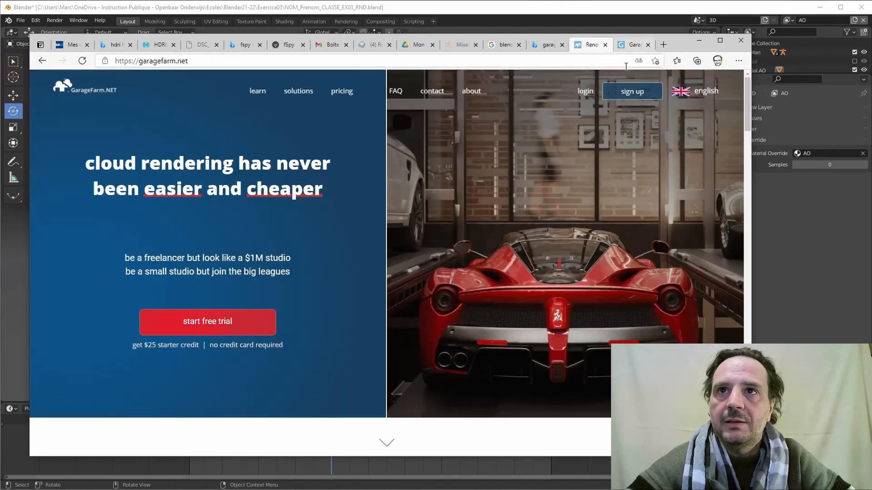
{"action": "left_click", "coordinate": [632, 92]}
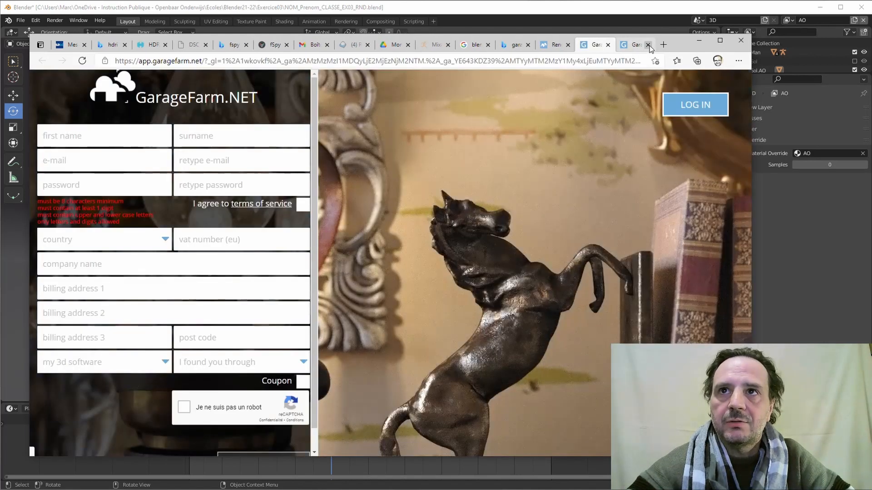
{"action": "left_click", "coordinate": [647, 44]}
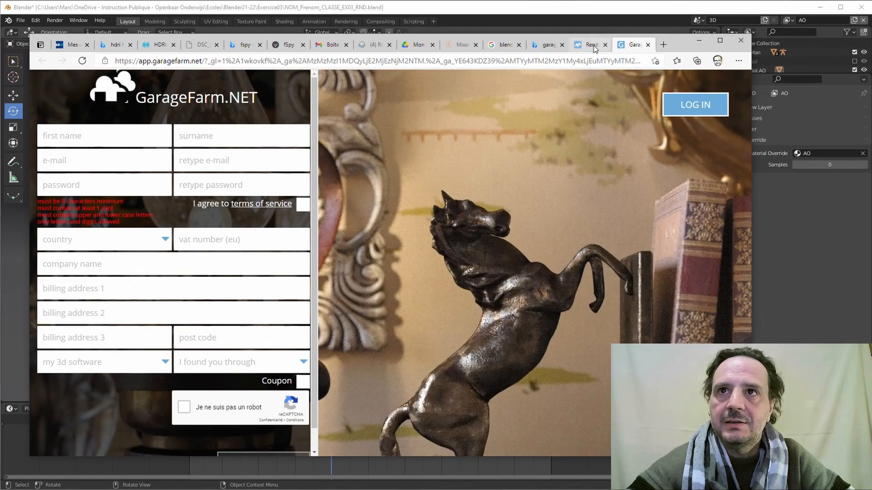
{"action": "left_click", "coordinate": [690, 104]}
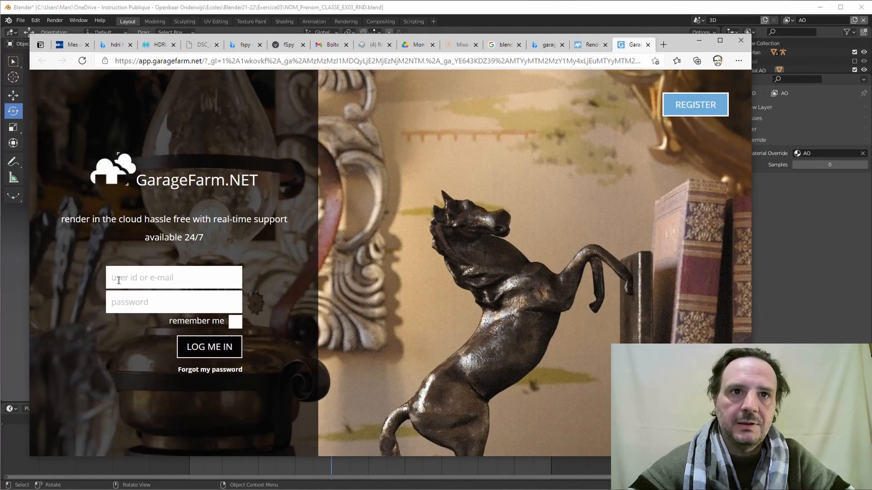
Log in to GarageFarm with the account e-mail and password, remember me ticked.
{"action": "left_click", "coordinate": [120, 279]}
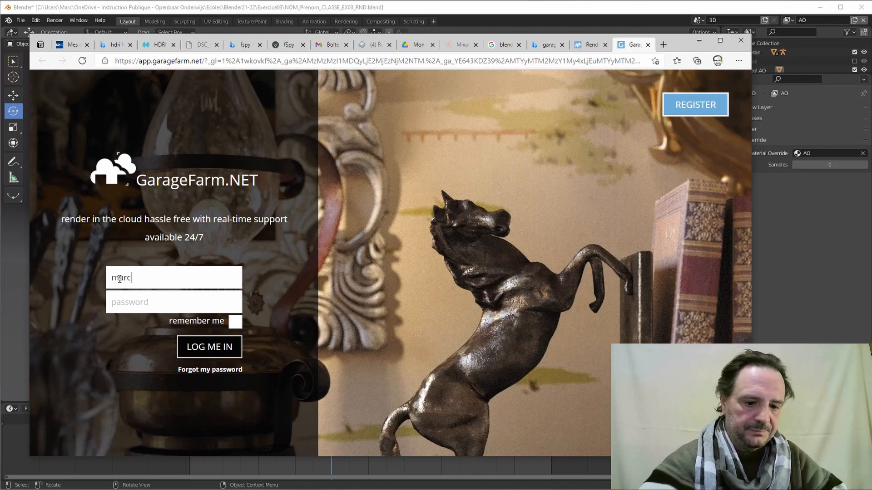
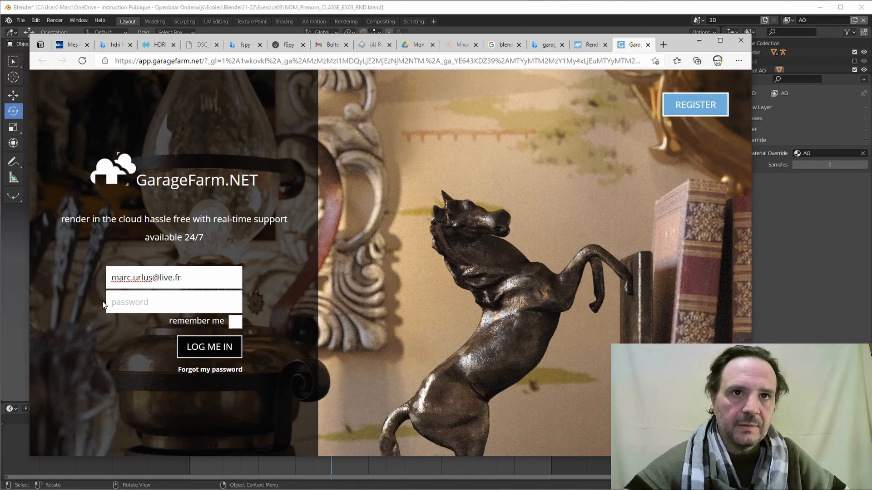
{"action": "left_click", "coordinate": [135, 302]}
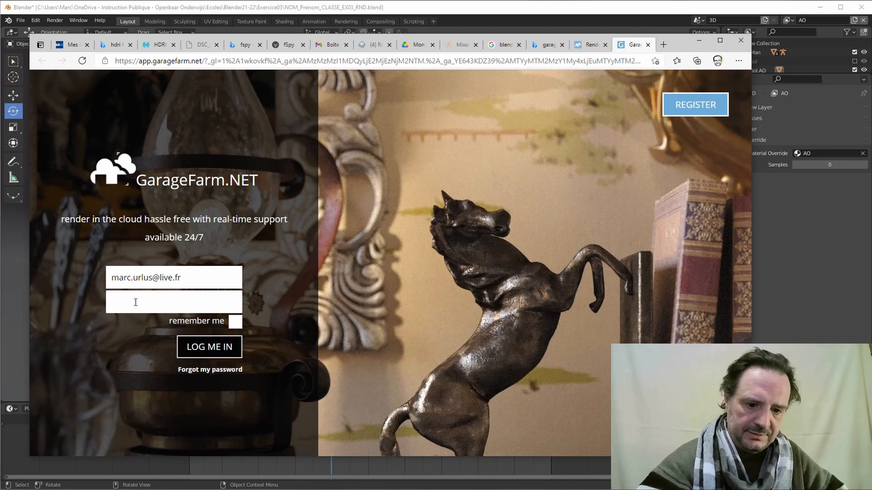
{"action": "type", "text": "••"}
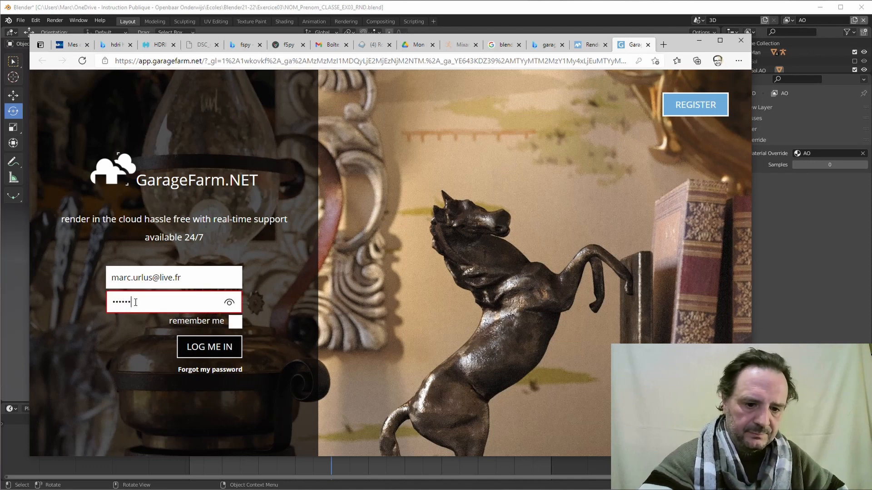
{"action": "type", "text": "•"}
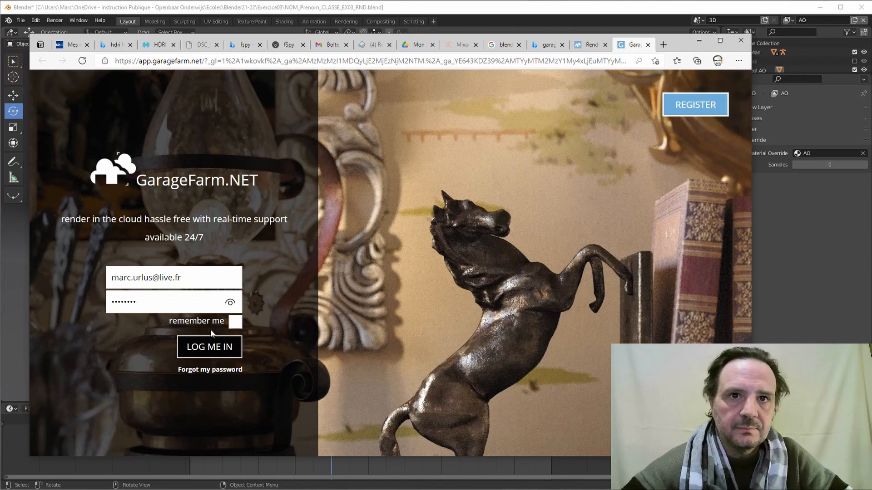
{"action": "left_click", "coordinate": [235, 322]}
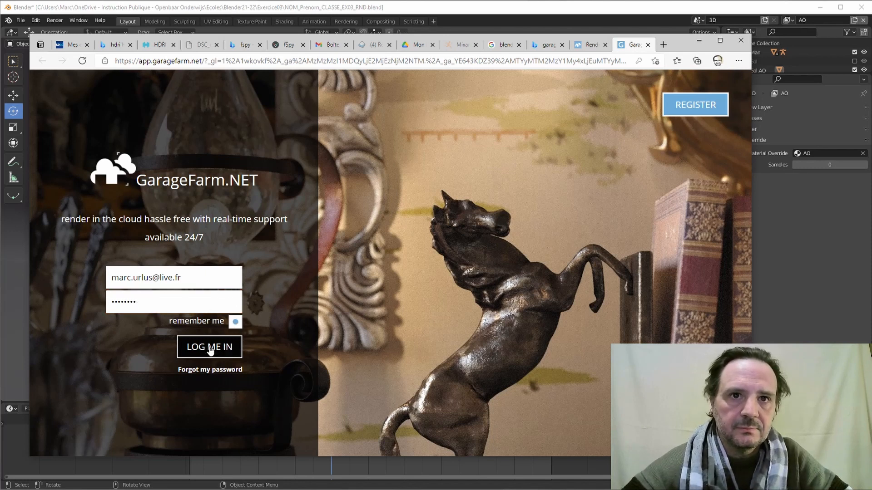
{"action": "left_click", "coordinate": [209, 347]}
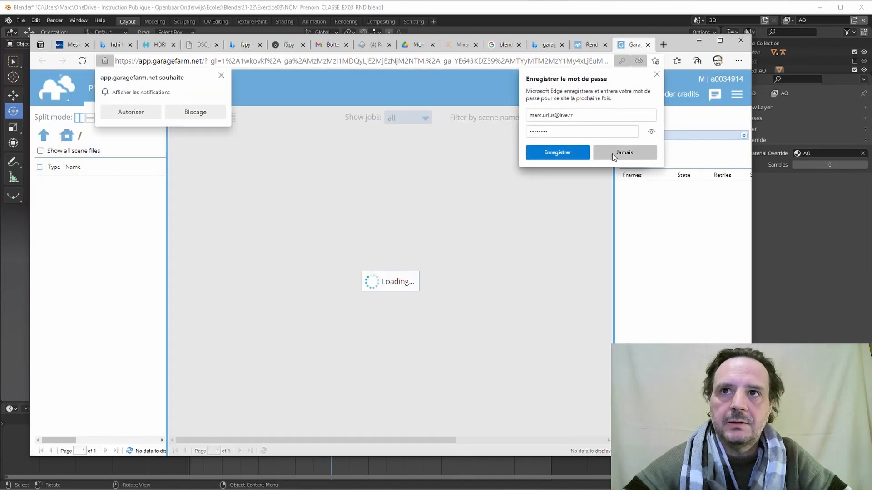
Dismiss the browser's password-save, translate and notification prompts.
{"action": "left_click", "coordinate": [621, 153]}
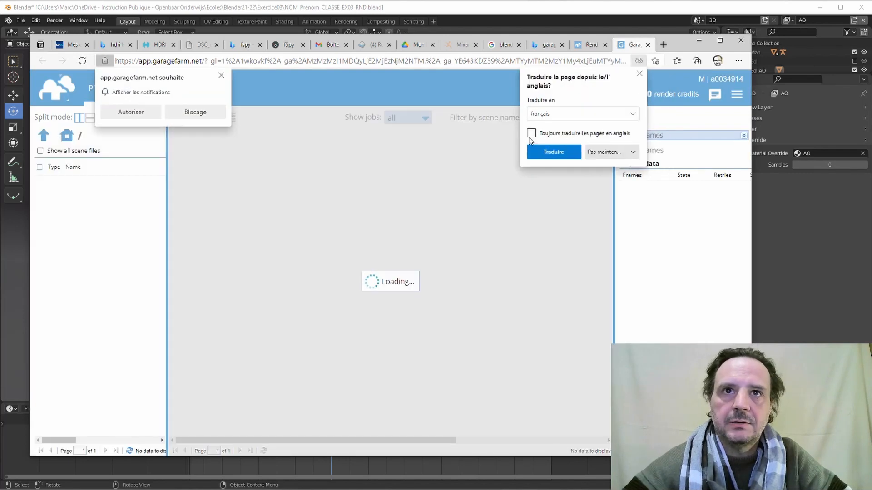
{"action": "left_click", "coordinate": [639, 74]}
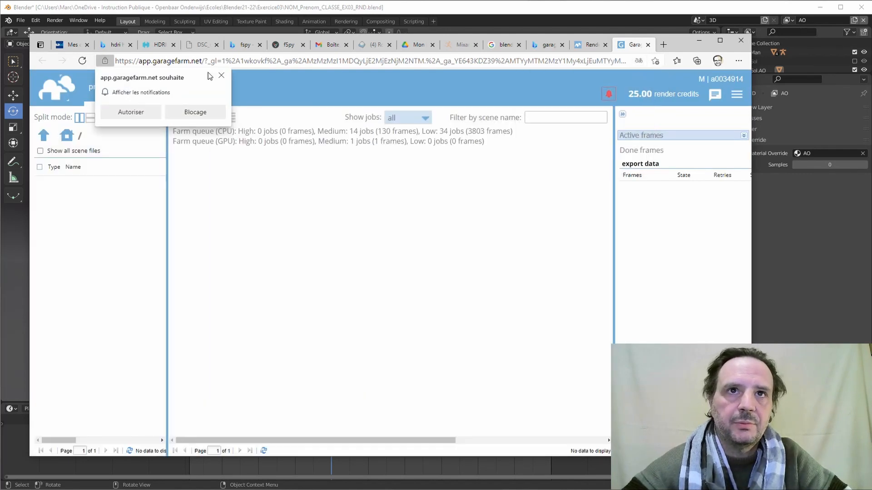
{"action": "left_click", "coordinate": [139, 113]}
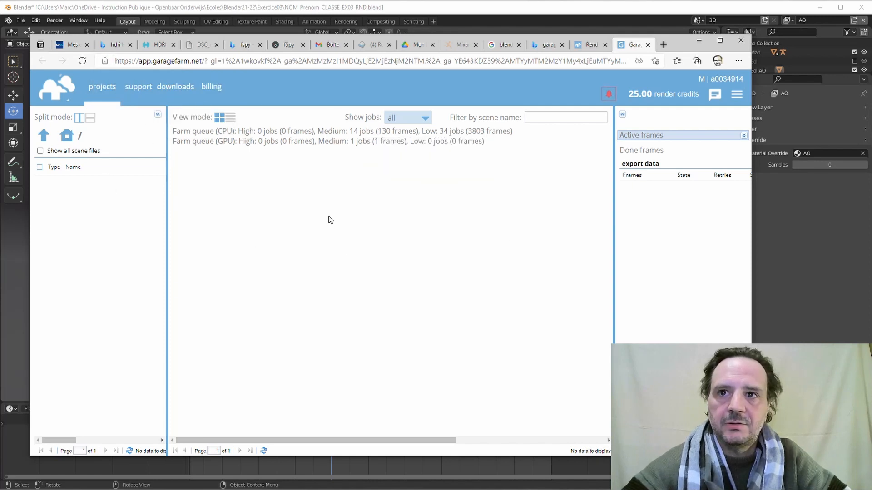
Download the Windows renderBeamer installer from GarageFarm.NET and show it in the Téléchargements folder.
{"action": "left_click", "coordinate": [178, 87]}
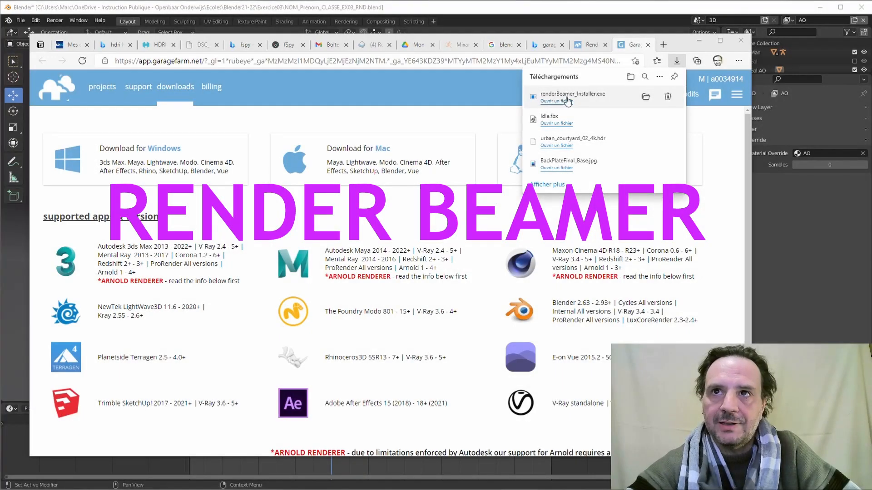
{"action": "left_click", "coordinate": [646, 96]}
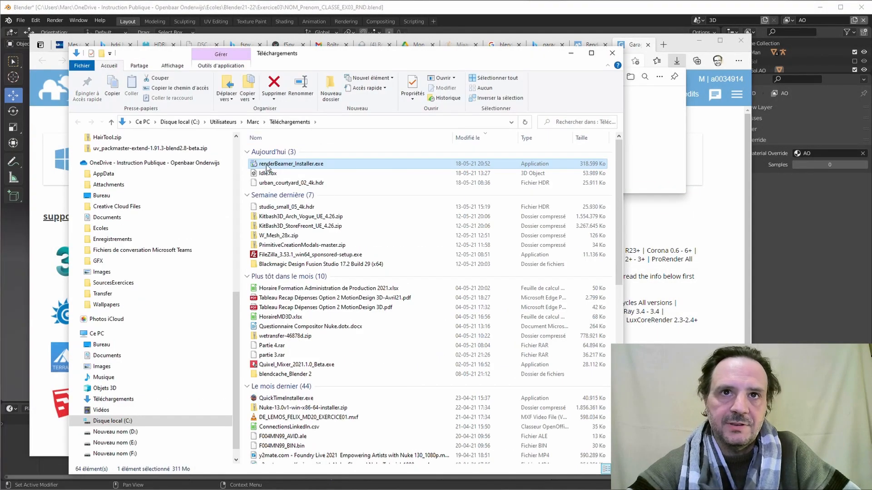
Run renderBeamer_Installer.exe, allow UAC, accept the licence, and finish with renderBeamer launching.
{"action": "double_click", "coordinate": [282, 164]}
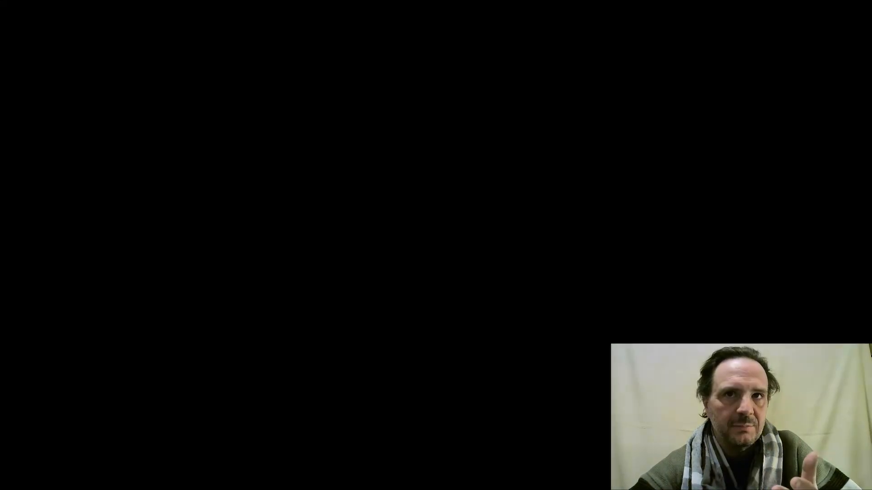
{"action": "left_click", "coordinate": [389, 282]}
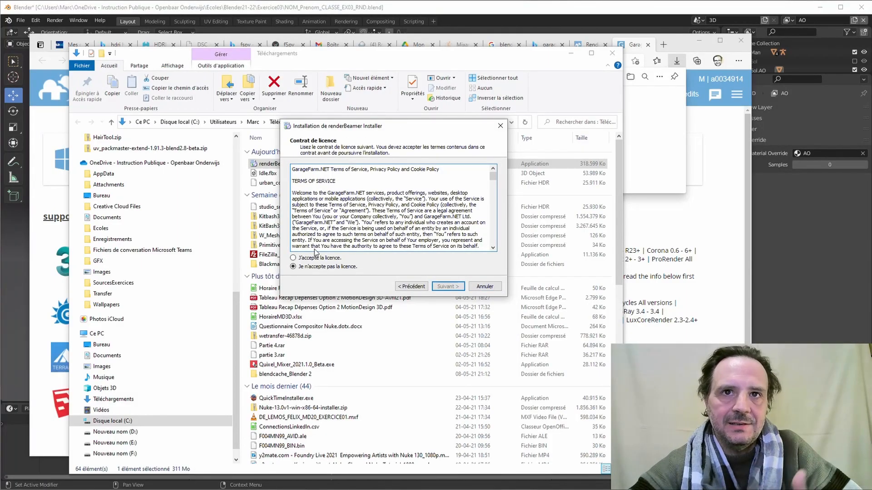
{"action": "left_click", "coordinate": [312, 258]}
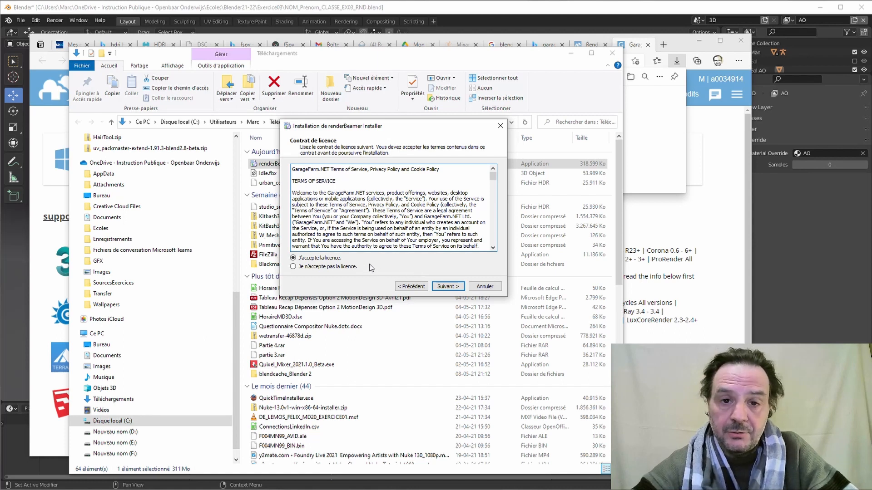
{"action": "left_click", "coordinate": [448, 286]}
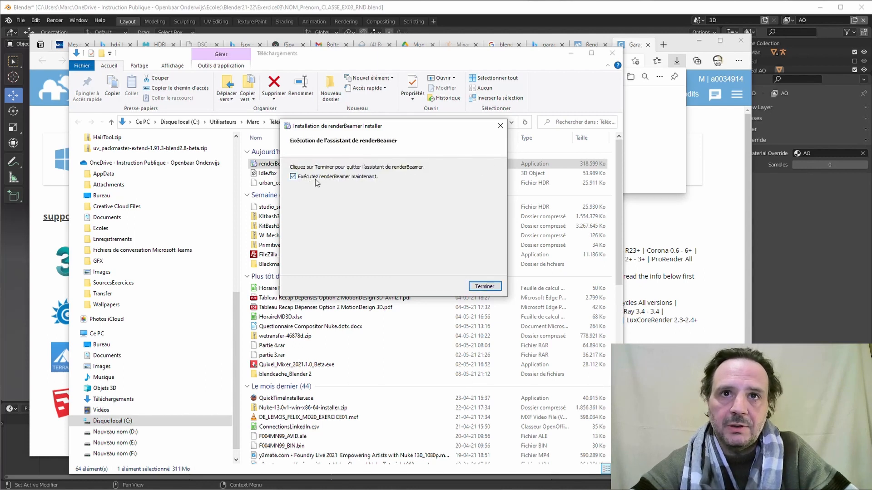
{"action": "left_click", "coordinate": [485, 286]}
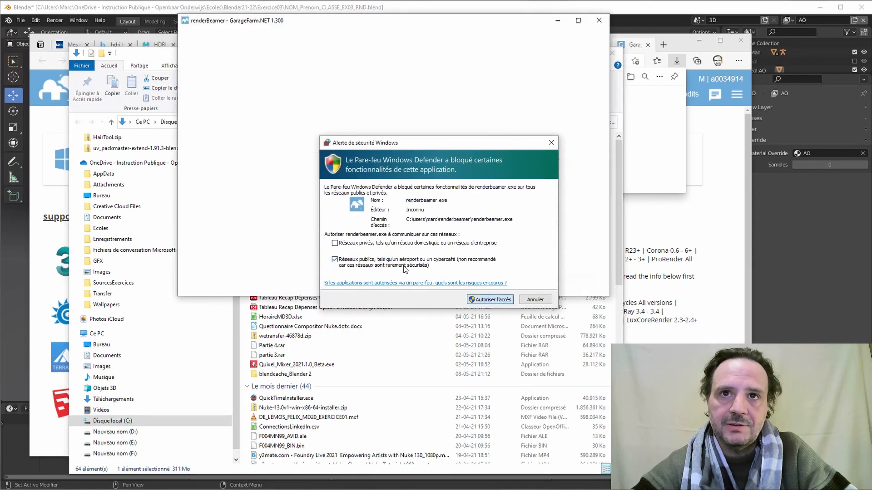
Create a GarageRenderFarm folder on drive D: and select it as renderBeamer's download directory.
{"action": "left_click_drag", "start_coordinate": [397, 22], "coordinate": [386, 113]}
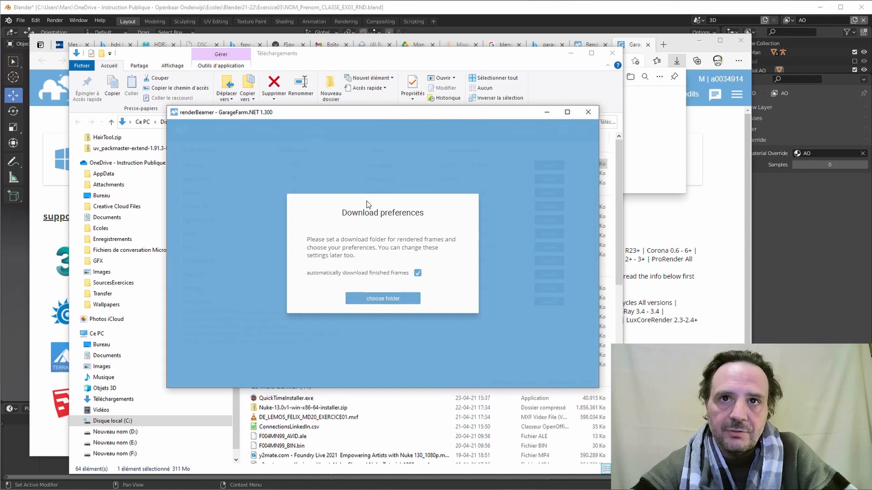
{"action": "left_click", "coordinate": [385, 298]}
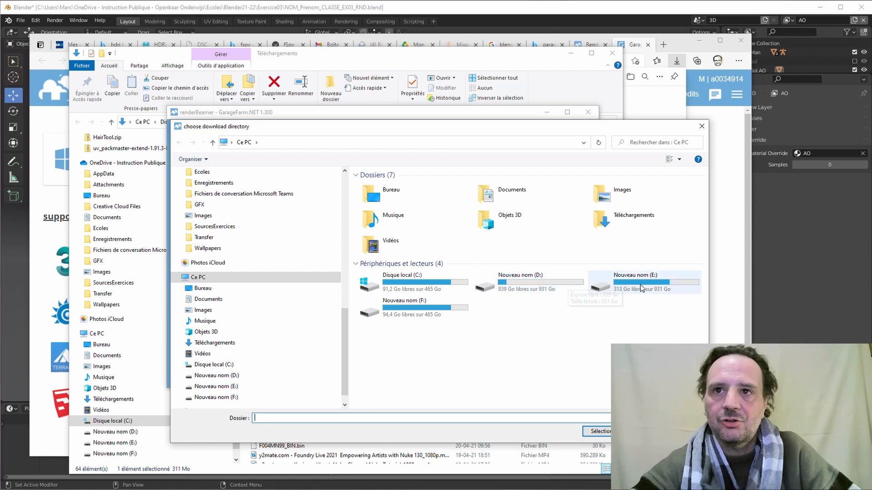
{"action": "double_click", "coordinate": [527, 286]}
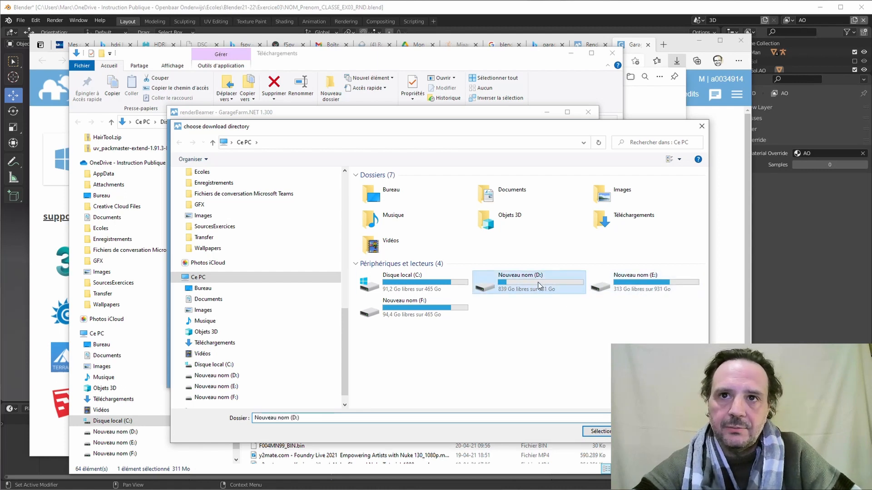
{"action": "right_click", "coordinate": [382, 251]}
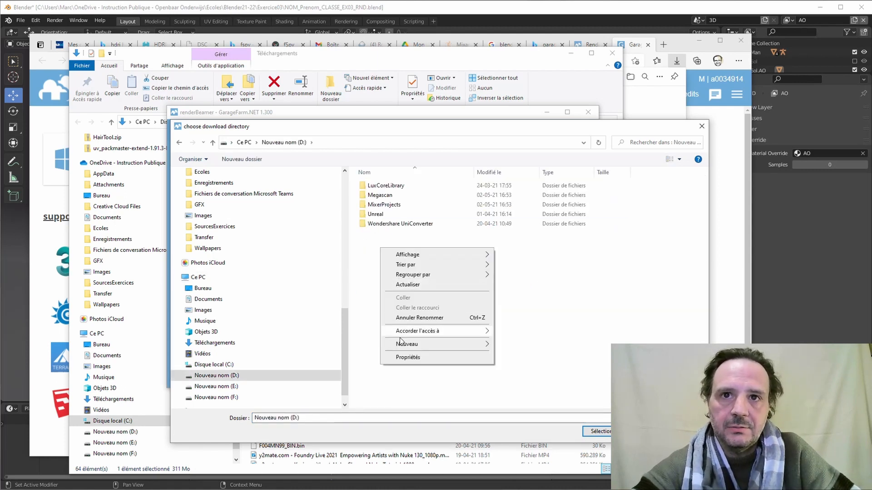
{"action": "mouse_move", "coordinate": [454, 345]}
{"action": "left_click", "coordinate": [524, 347]}
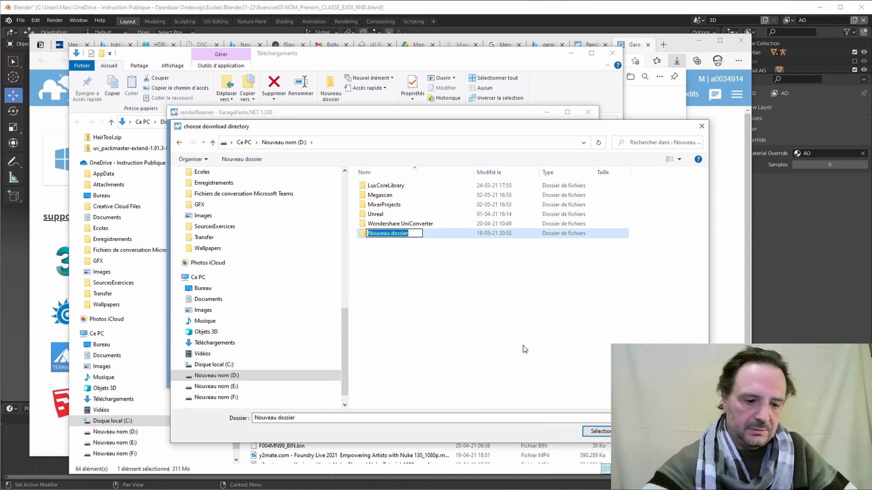
{"action": "type", "text": "E"}
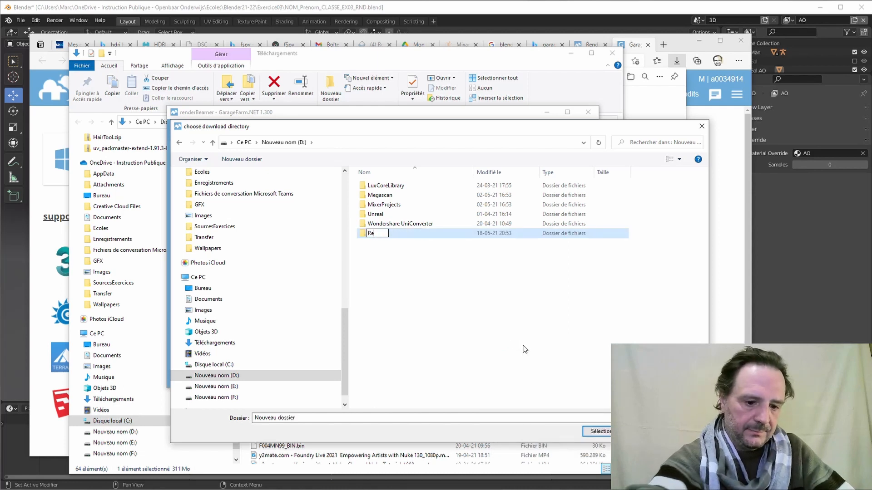
{"action": "type", "text": "enderFar"}
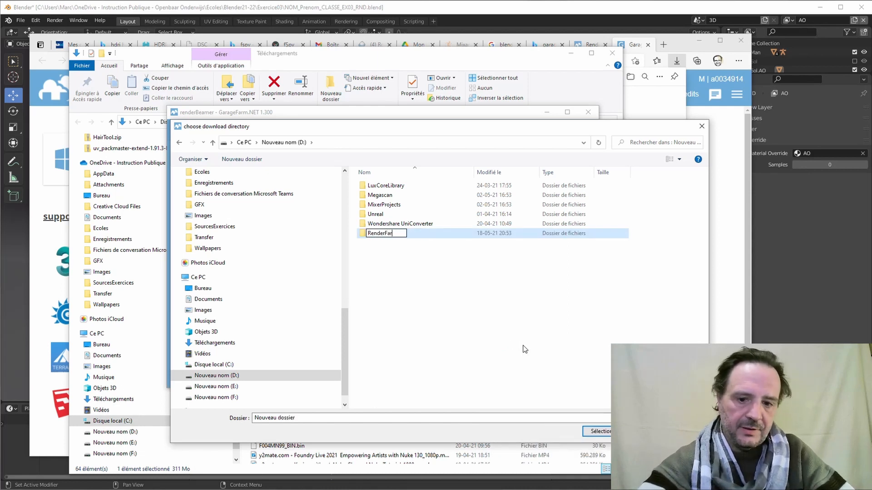
{"action": "type", "text": "m"}
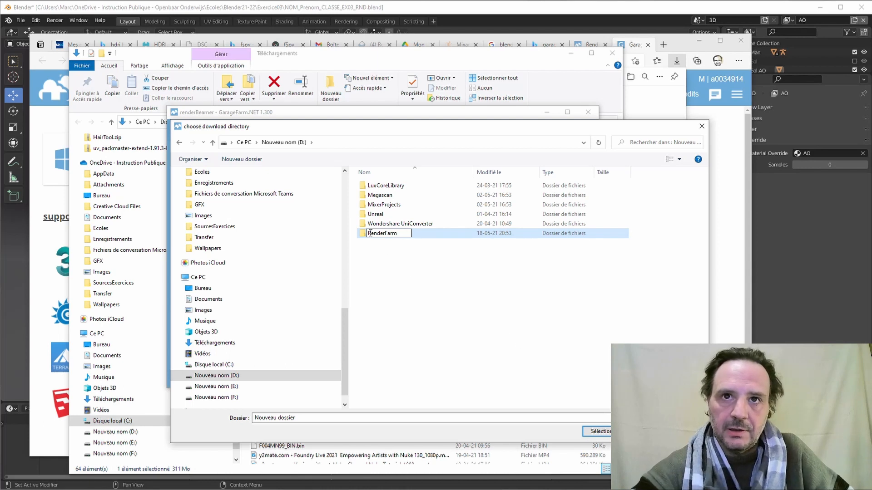
{"action": "type", "text": "Garage"}
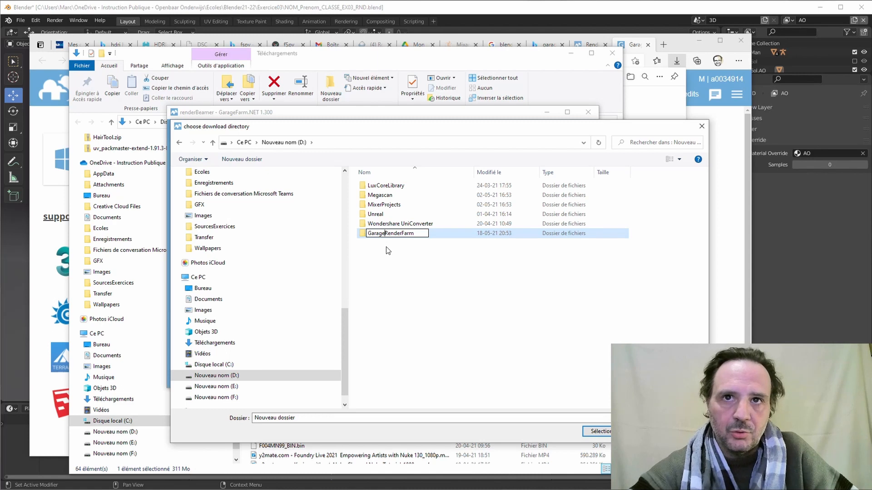
{"action": "key", "text": "Return"}
{"action": "double_click", "coordinate": [384, 236]}
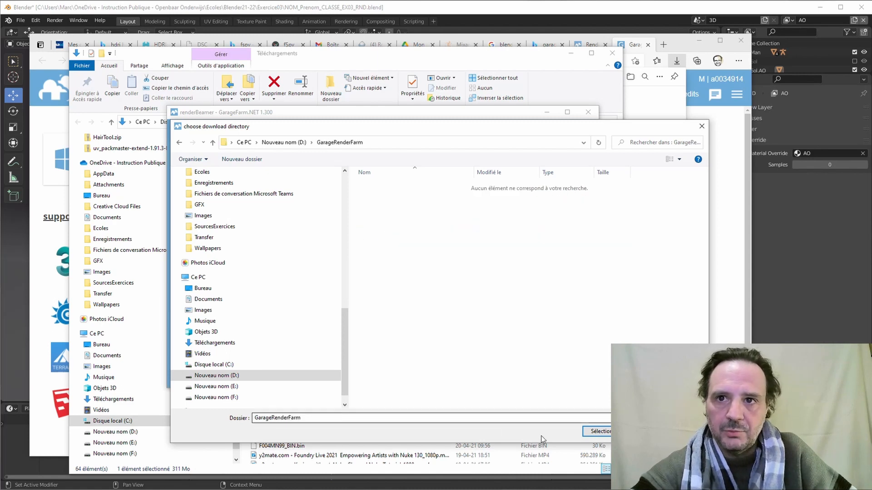
{"action": "left_click", "coordinate": [597, 431]}
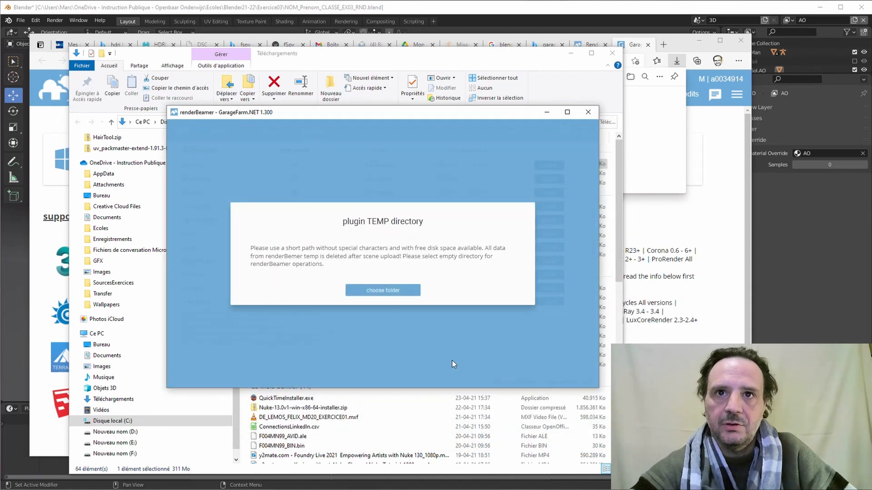
Create a Tmp folder inside D:\GarageRenderFarm and set it as the plugin temp directory.
{"action": "left_click", "coordinate": [380, 289]}
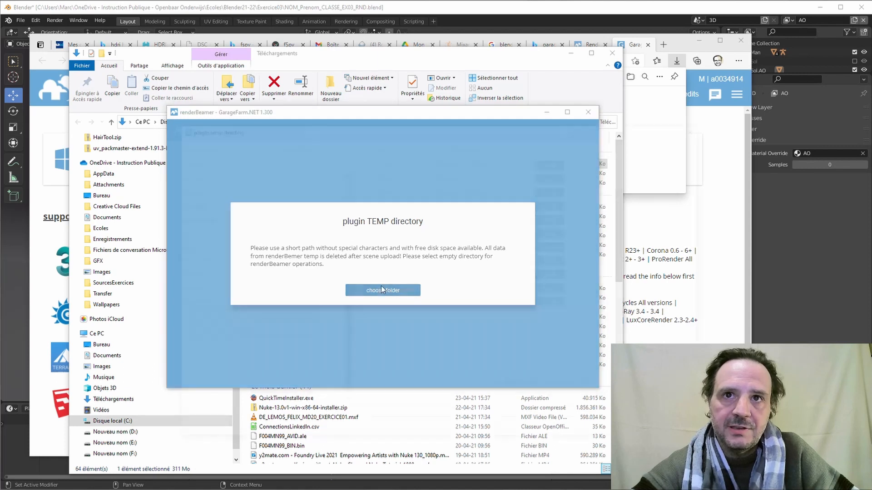
{"action": "double_click", "coordinate": [524, 282]}
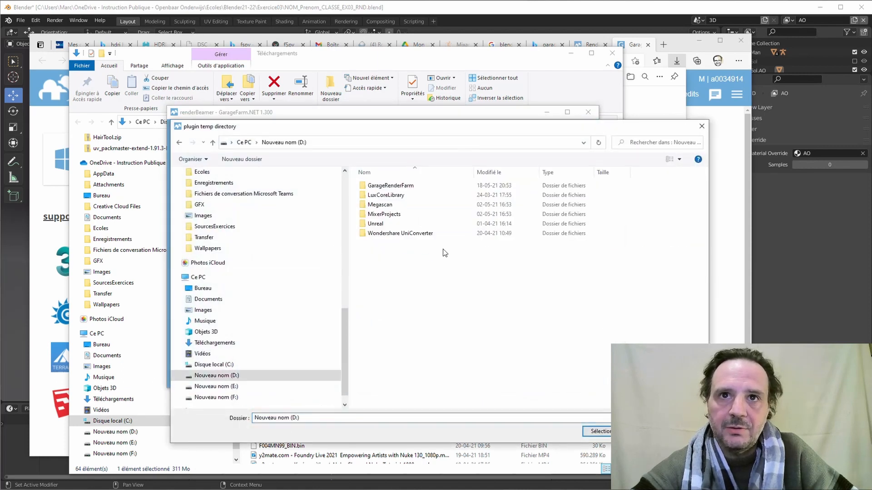
{"action": "double_click", "coordinate": [390, 185]}
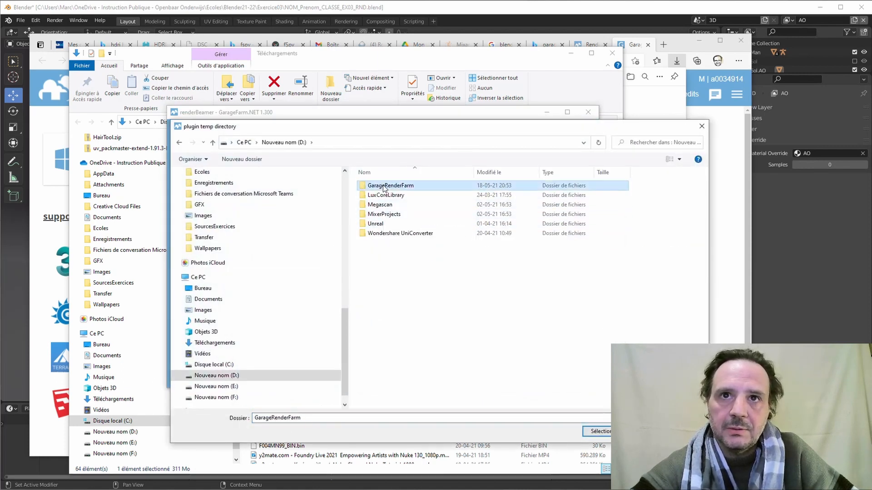
{"action": "right_click", "coordinate": [385, 245]}
{"action": "mouse_move", "coordinate": [396, 307]}
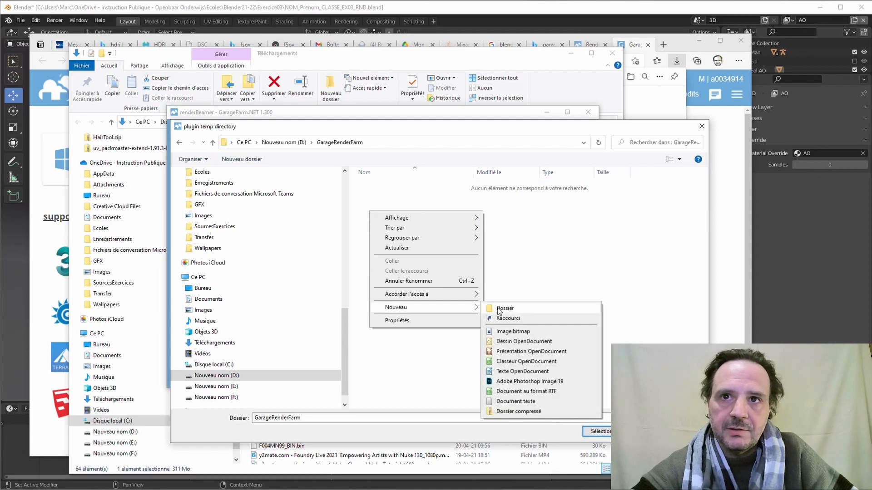
{"action": "left_click", "coordinate": [499, 307]}
{"action": "type", "text": "Tmp"}
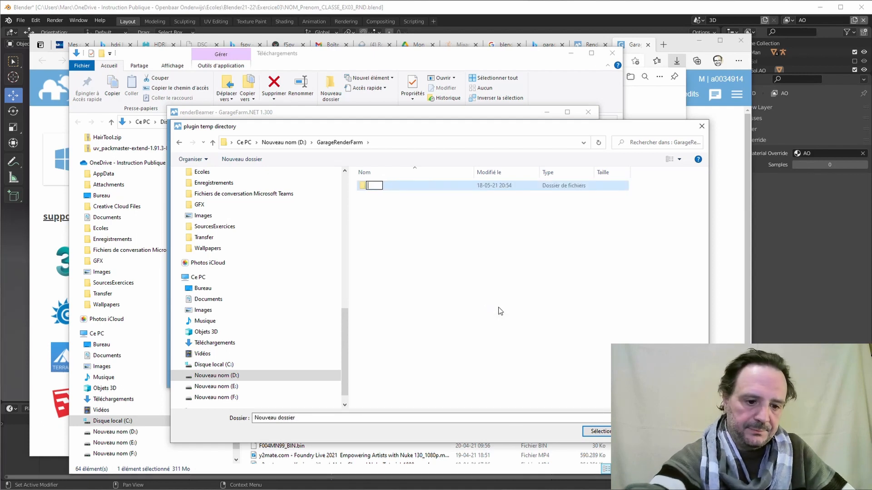
{"action": "key", "text": "Return"}
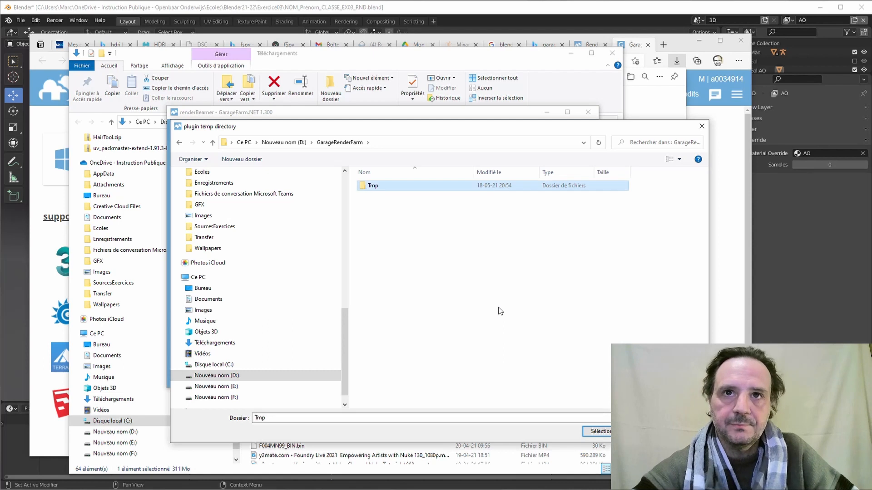
{"action": "double_click", "coordinate": [371, 186]}
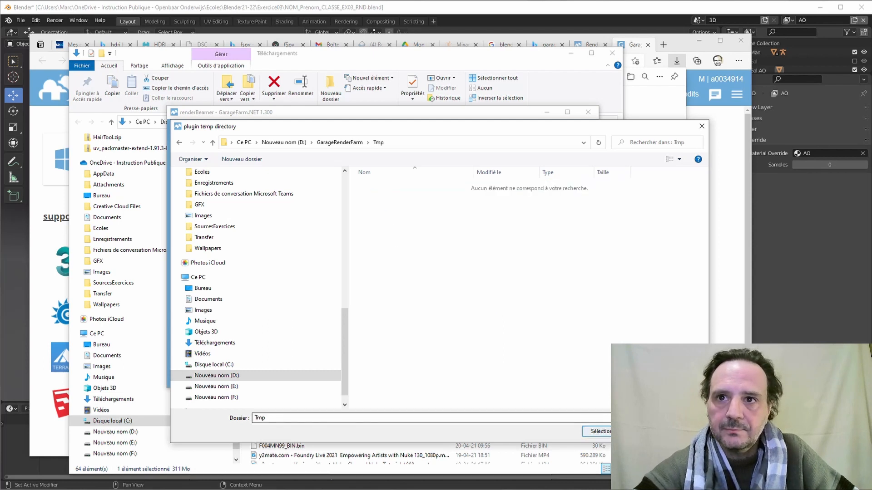
{"action": "key", "text": "Return"}
{"action": "left_click", "coordinate": [363, 231]}
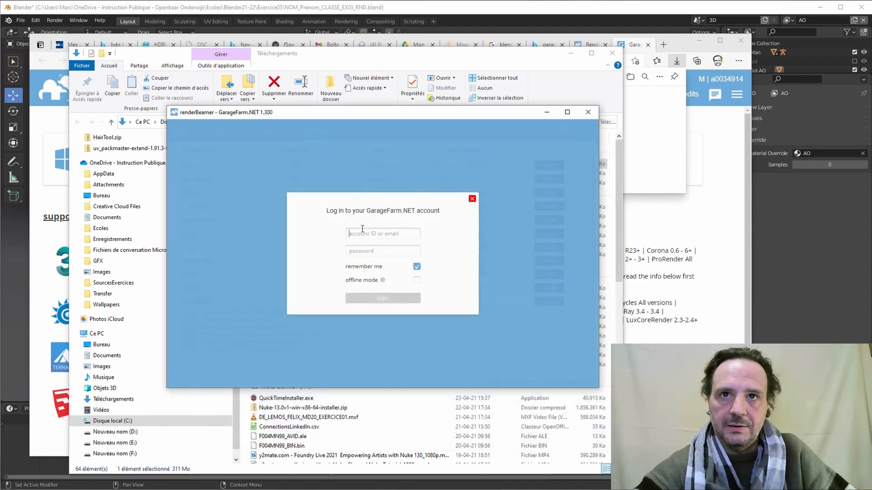
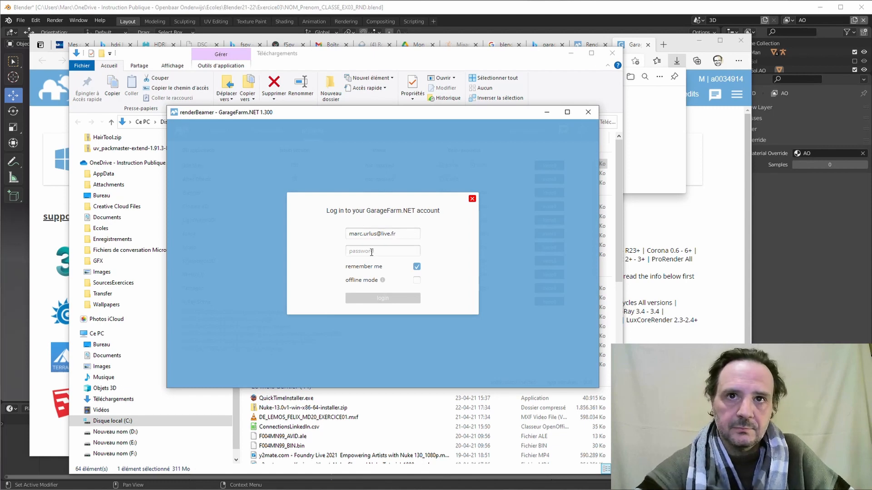
Log in to the GarageFarm.NET account with the account ID and password.
{"action": "type", "text": "•"}
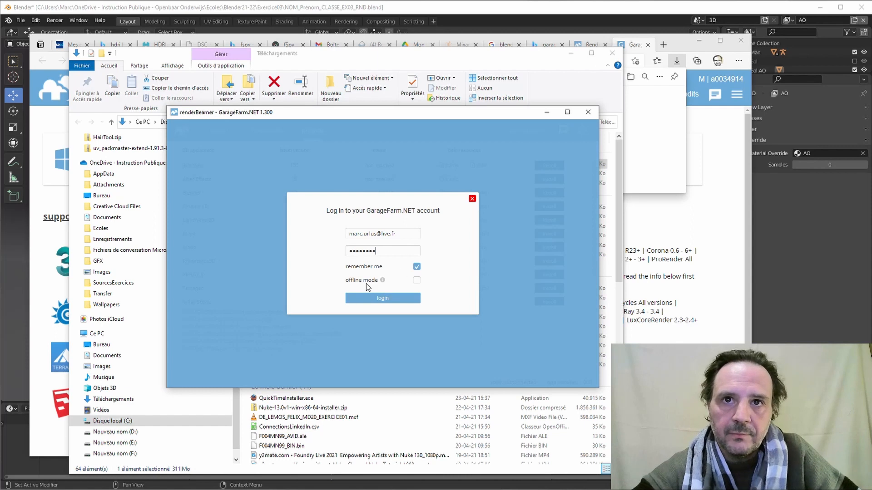
{"action": "left_click", "coordinate": [381, 299]}
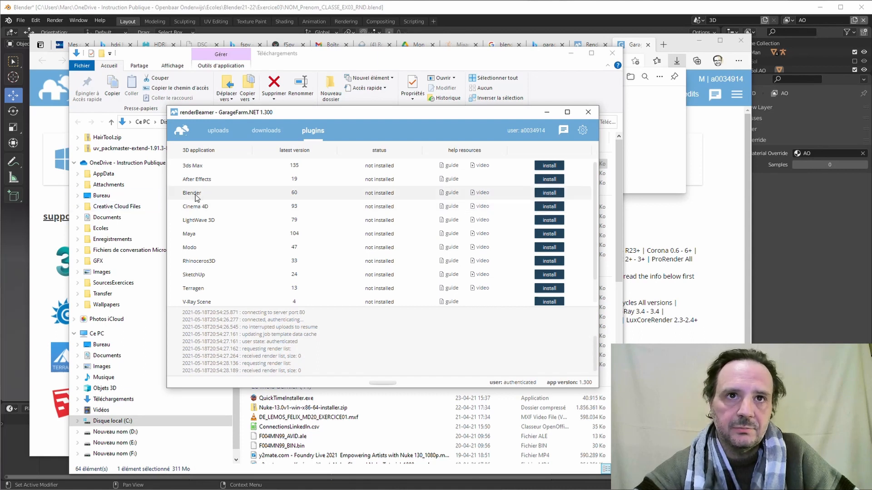
Install the renderBeamer Blender plugin, saving the scene so Blender can close, then relaunch Blender.
{"action": "left_click", "coordinate": [549, 193]}
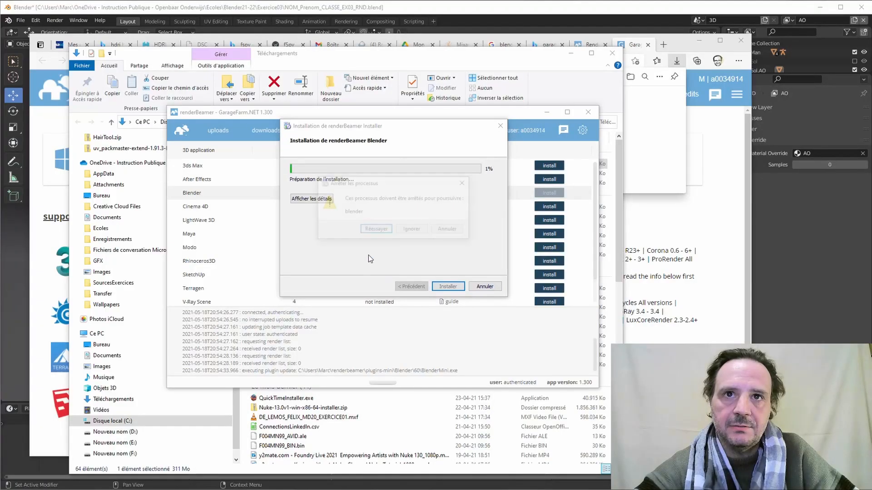
{"action": "left_click", "coordinate": [380, 233]}
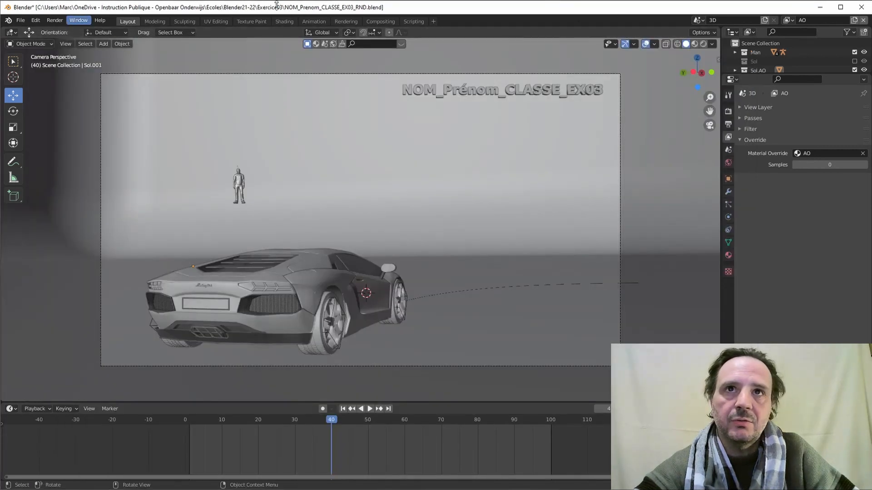
{"action": "left_click", "coordinate": [20, 19]}
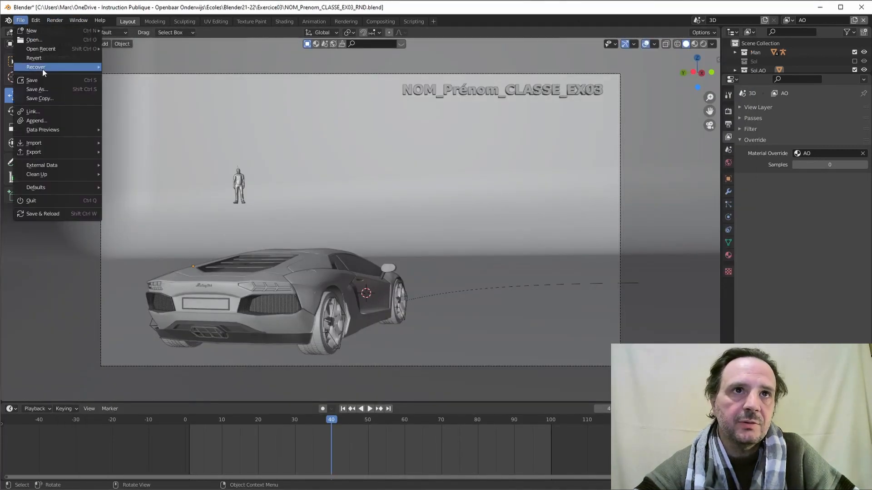
{"action": "left_click", "coordinate": [40, 78]}
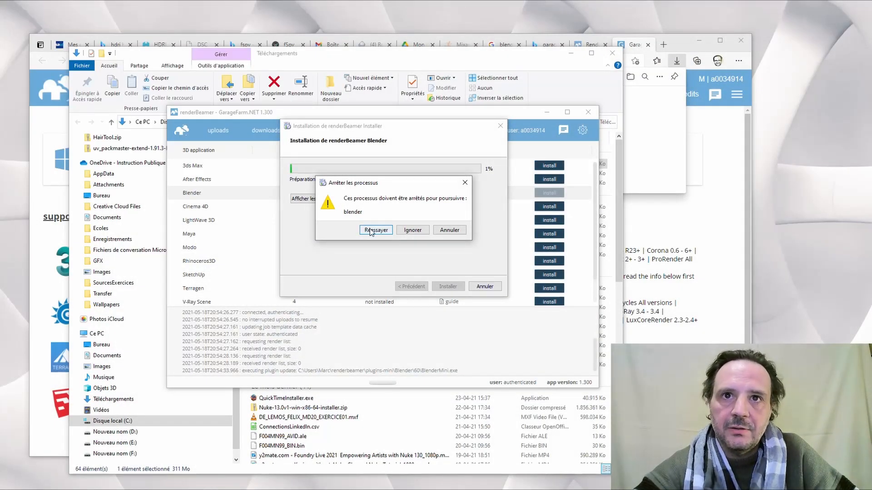
{"action": "left_click", "coordinate": [375, 230]}
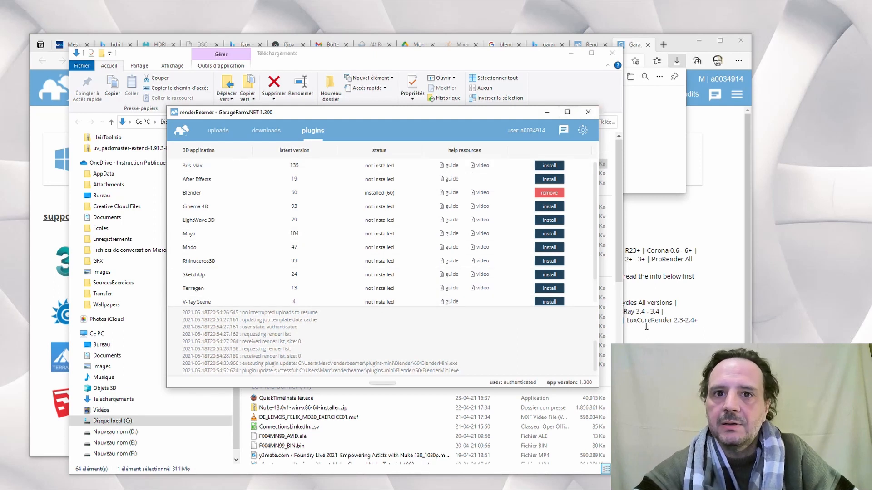
{"action": "left_click", "coordinate": [259, 489]}
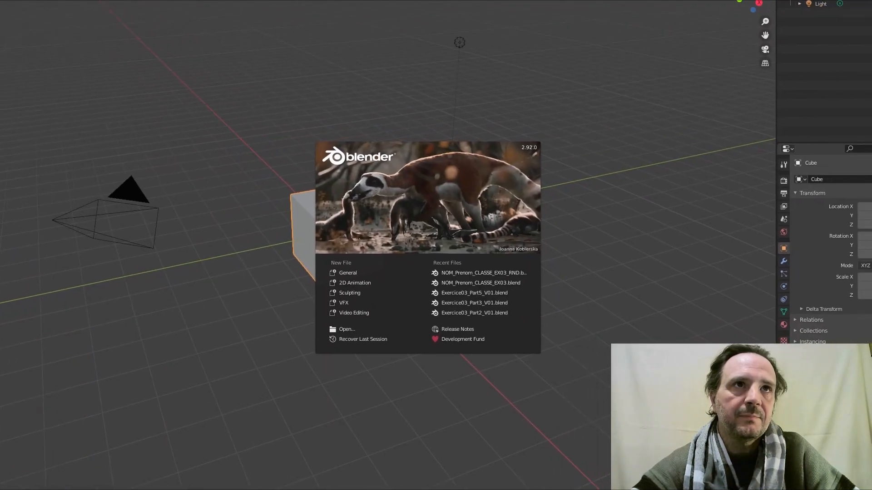
Restore the Blender window and reopen NOM_Prenom_CLASSE_EX03_RND.blend from recent files.
{"action": "left_click_drag", "start_coordinate": [50, 0], "coordinate": [34, 11]}
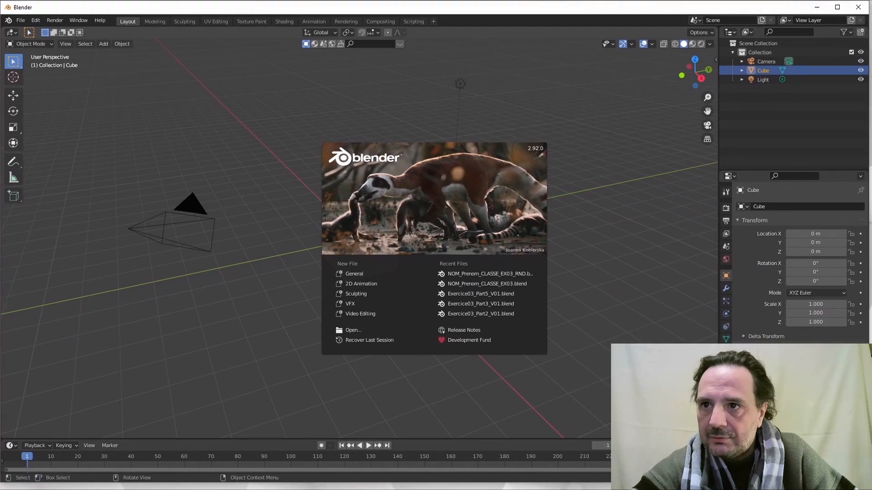
{"action": "left_click_drag", "start_coordinate": [868, 483], "coordinate": [871, 489]}
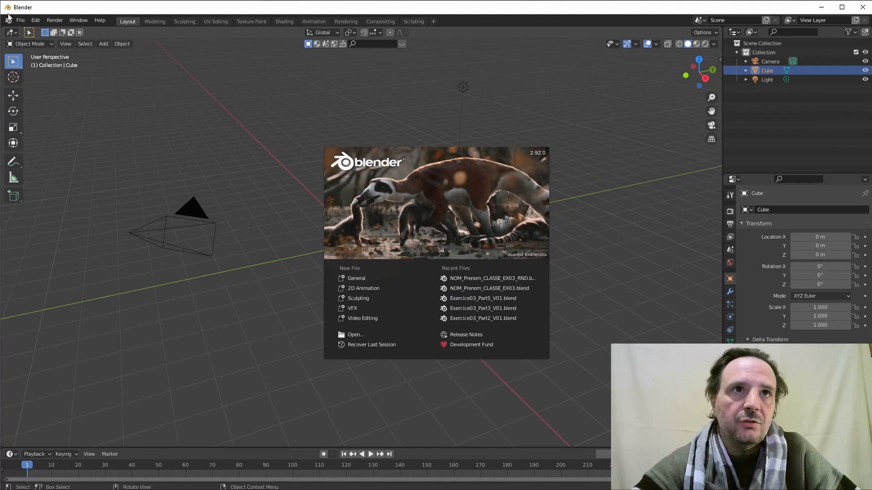
{"action": "left_click", "coordinate": [17, 22]}
{"action": "left_click", "coordinate": [20, 20]}
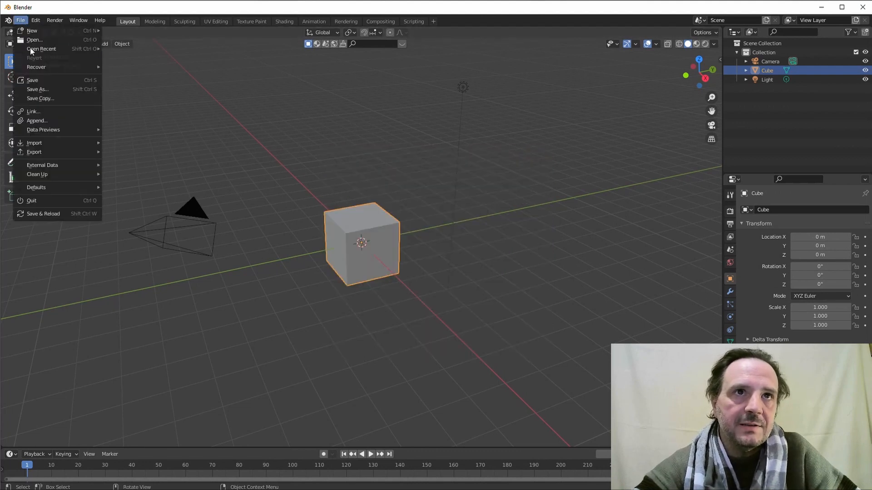
{"action": "mouse_move", "coordinate": [35, 48]}
{"action": "left_click", "coordinate": [142, 48]}
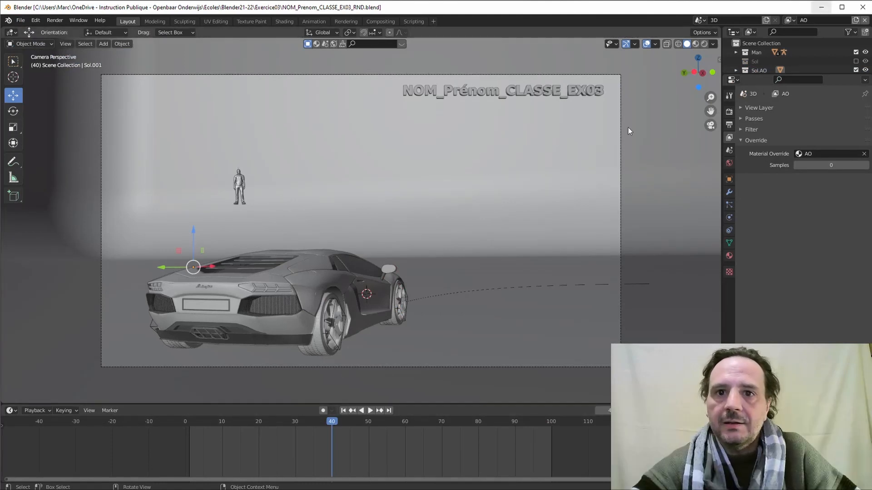
{"action": "key", "text": "alt+Tab"}
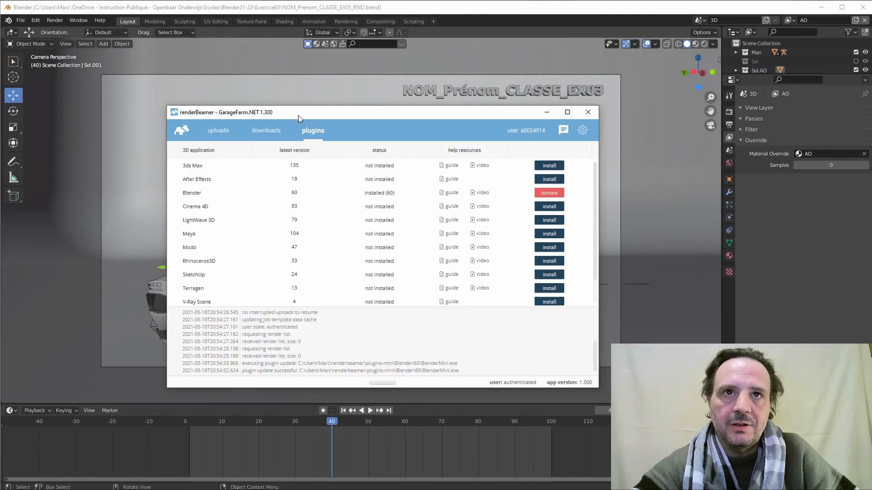
{"action": "left_click_drag", "start_coordinate": [245, 115], "coordinate": [344, 103]}
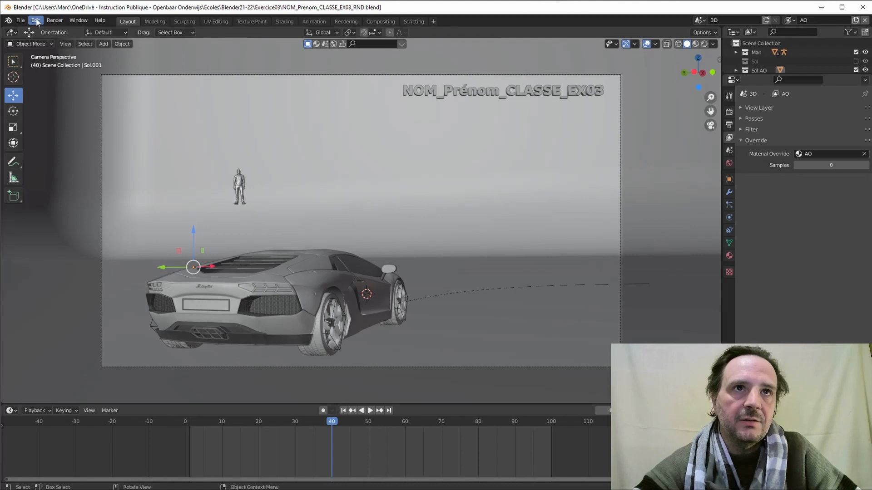
Find 'render' in Preferences add-ons, enable Render: renderBeamer for Blender, then close Preferences.
{"action": "left_click", "coordinate": [36, 20]}
{"action": "left_click", "coordinate": [59, 152]}
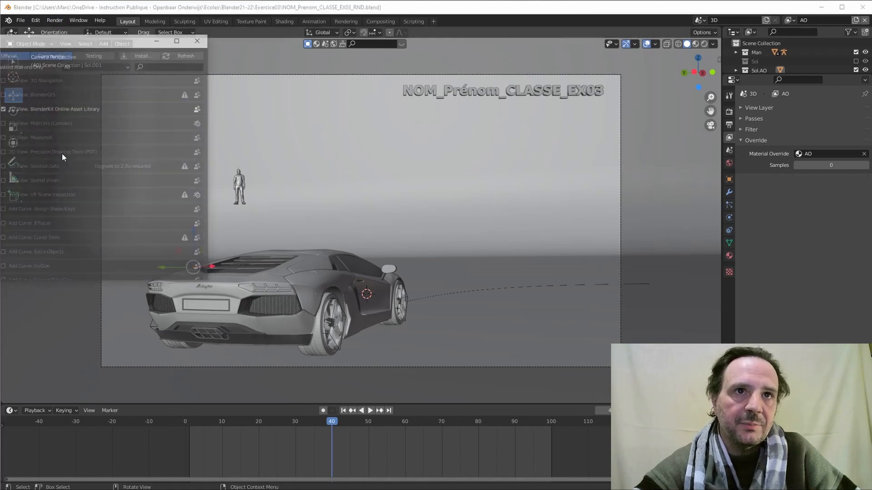
{"action": "left_click_drag", "start_coordinate": [54, 38], "coordinate": [223, 81]}
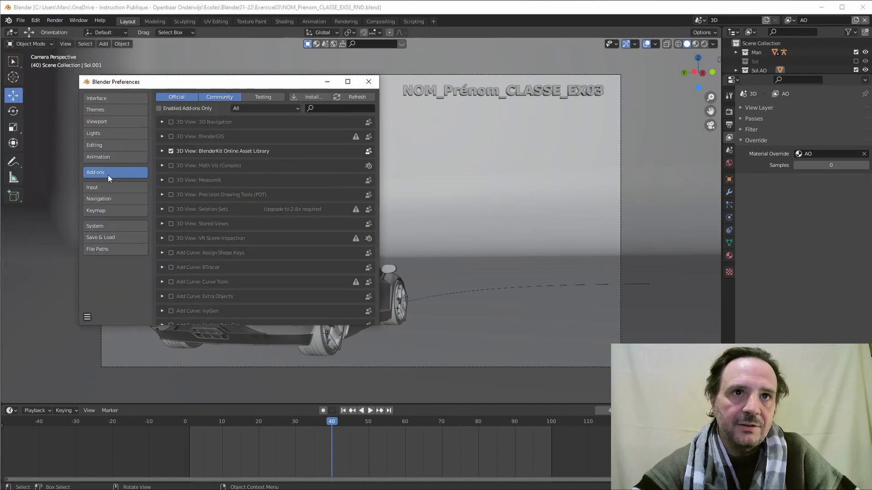
{"action": "left_click", "coordinate": [311, 109]}
{"action": "type", "text": "render"}
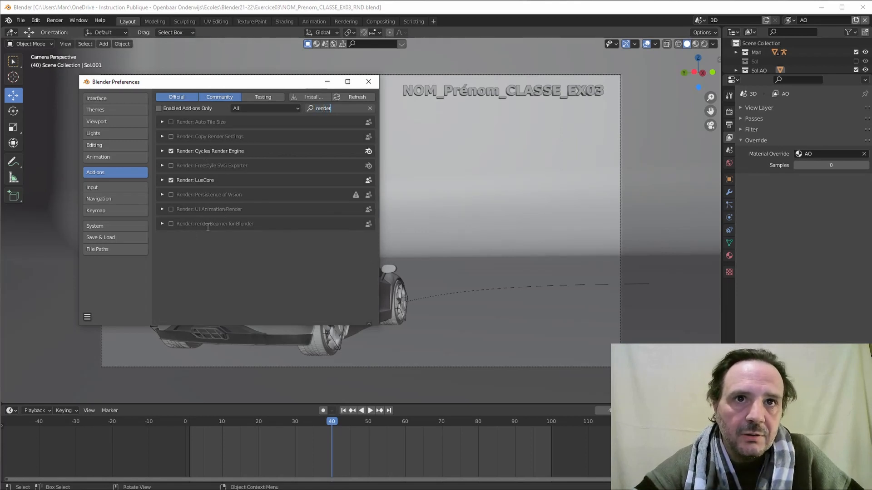
{"action": "left_click", "coordinate": [172, 223]}
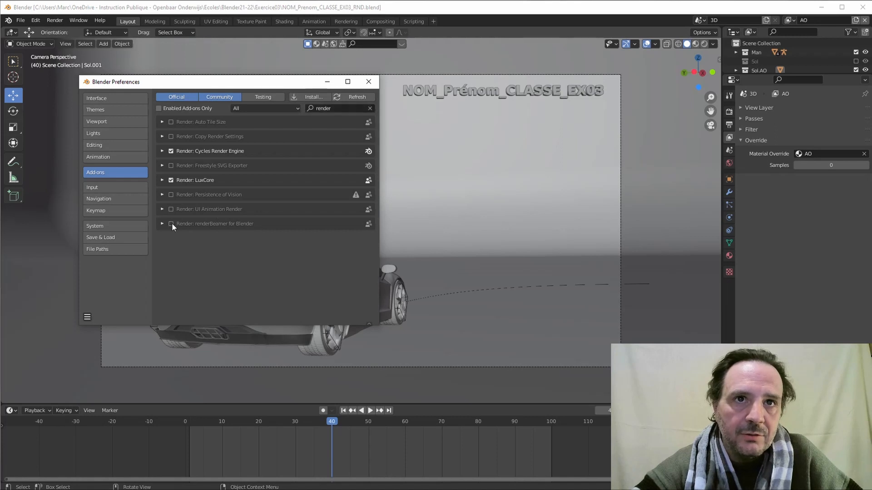
{"action": "left_click", "coordinate": [171, 223]}
{"action": "left_click", "coordinate": [162, 222]}
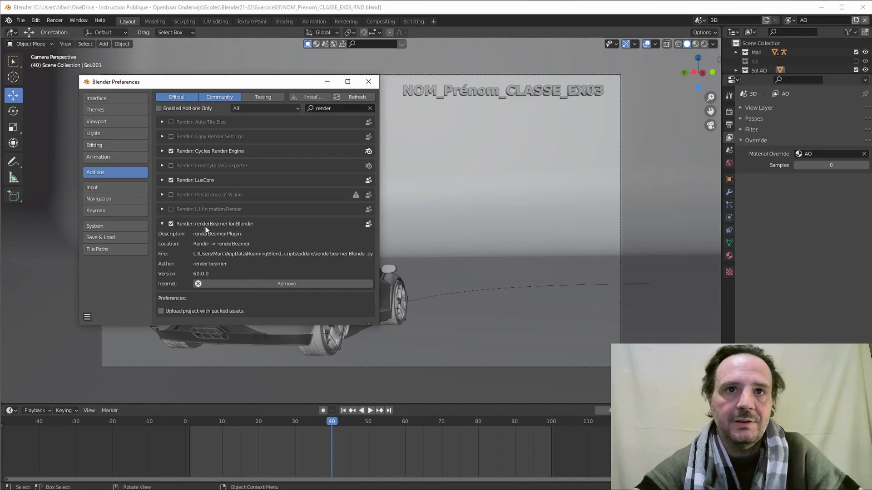
{"action": "left_click", "coordinate": [368, 82]}
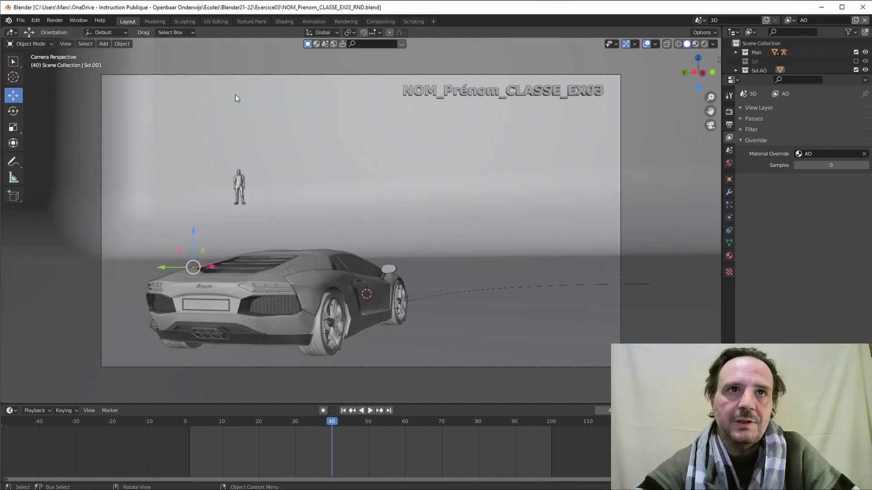
Browse the Render and File menus, then enlarge the outliner to list CAM and Lamborghini Aventador.
{"action": "left_click", "coordinate": [54, 21]}
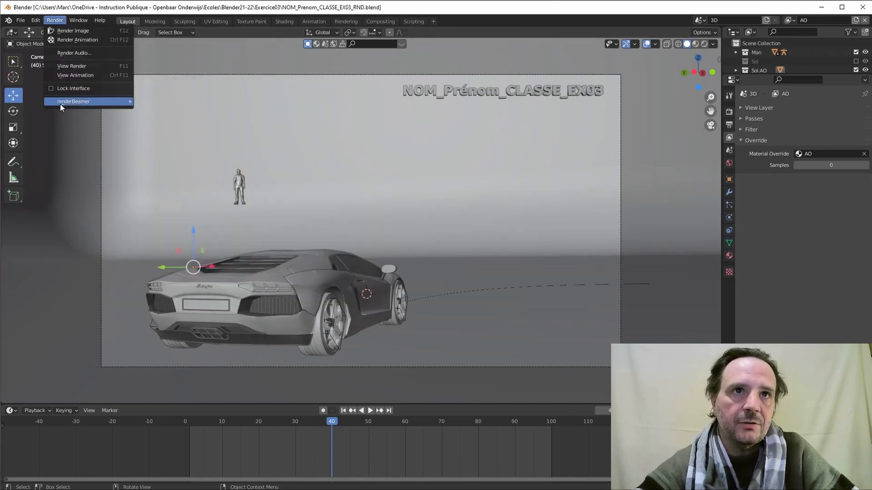
{"action": "mouse_move", "coordinate": [62, 101]}
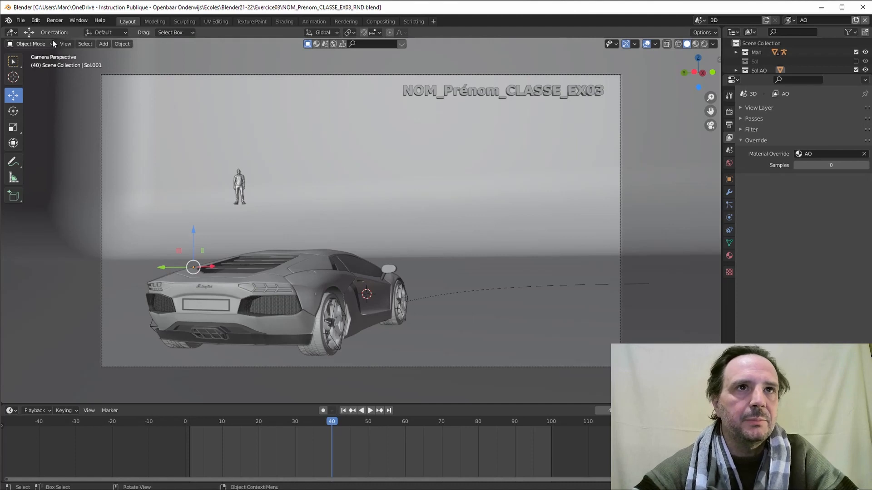
{"action": "left_click", "coordinate": [20, 20]}
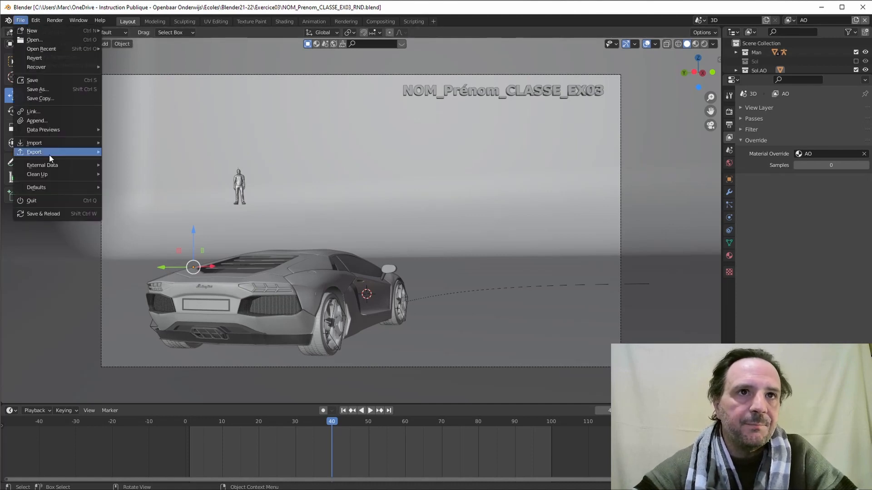
{"action": "mouse_move", "coordinate": [49, 154]}
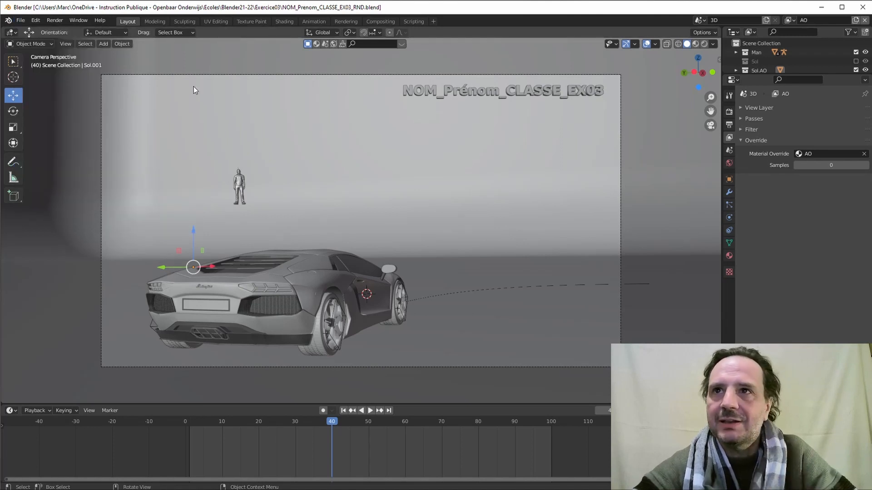
{"action": "left_click_drag", "start_coordinate": [767, 75], "coordinate": [767, 128]}
{"action": "left_click", "coordinate": [750, 31]}
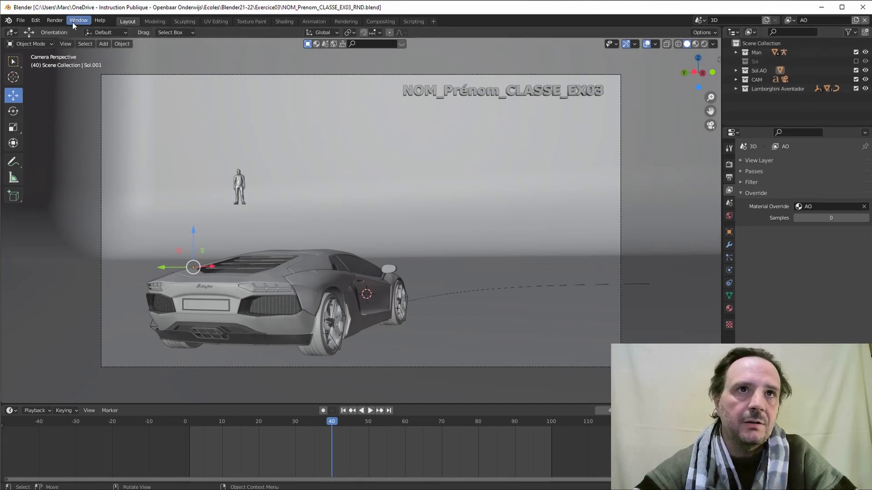
Review the sampling and 1280×720, 100-frame output settings, then run renderBeamer's Beam it up Animation.
{"action": "left_click", "coordinate": [54, 20]}
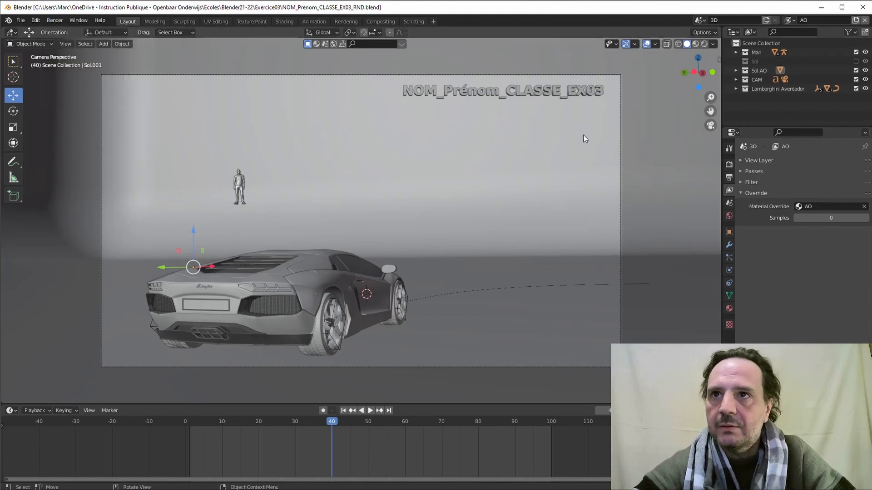
{"action": "left_click", "coordinate": [729, 165]}
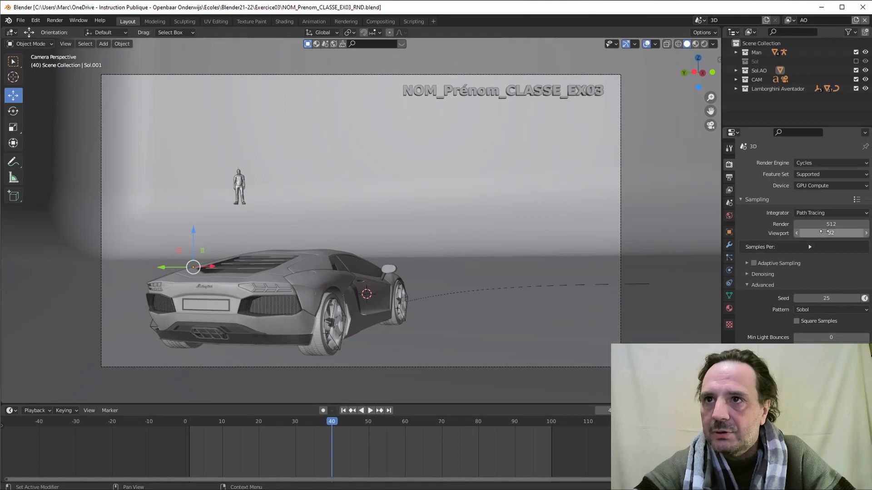
{"action": "left_click", "coordinate": [730, 177]}
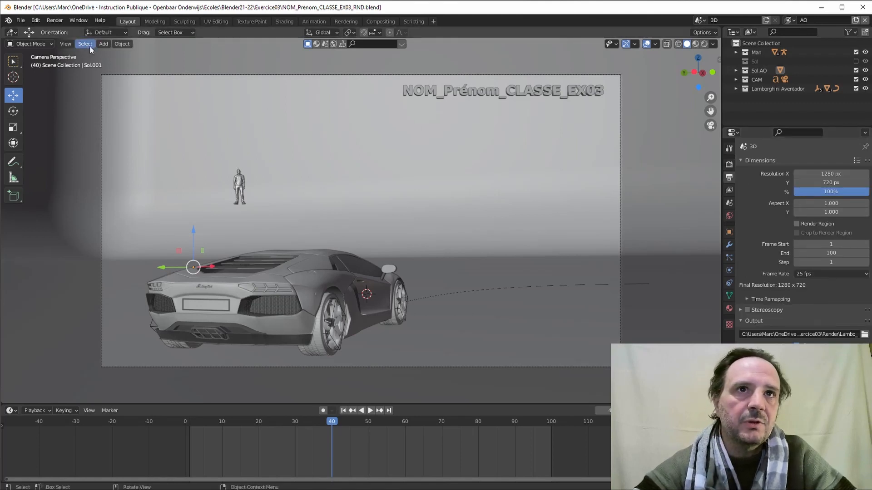
{"action": "left_click", "coordinate": [54, 20]}
{"action": "mouse_move", "coordinate": [72, 101]}
{"action": "left_click", "coordinate": [167, 102]}
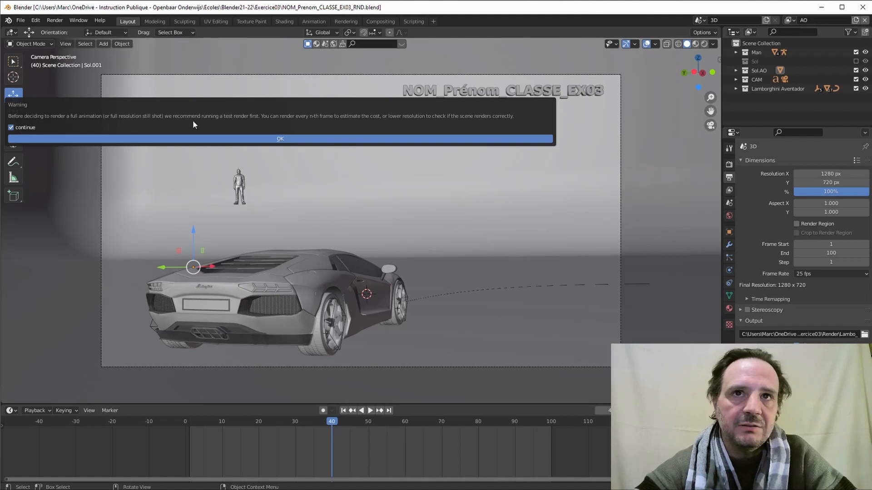
Dismiss renderBeamer's test-render warning with OK so project Exercice03 uploads to the farm.
{"action": "left_click", "coordinate": [280, 139]}
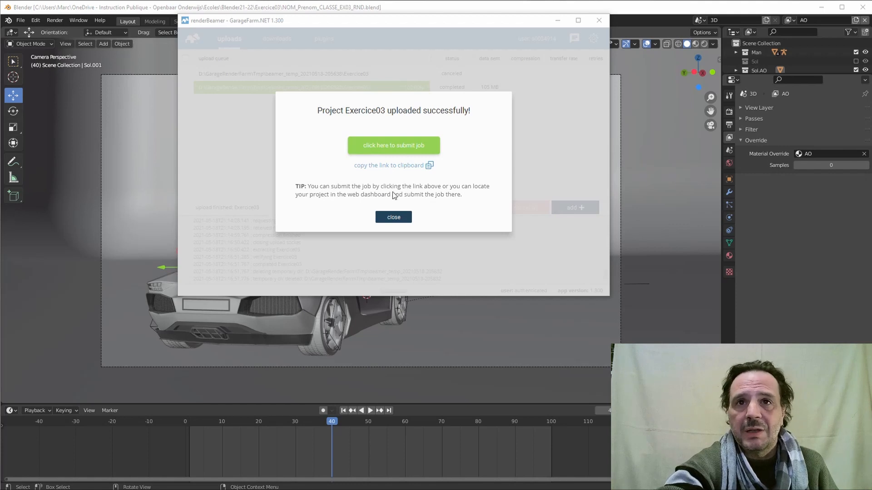
Open the GarageFarm job submission form for the uploaded NOM_Prenom_CLASSE_EX03_RND.blend.
{"action": "left_click", "coordinate": [387, 148]}
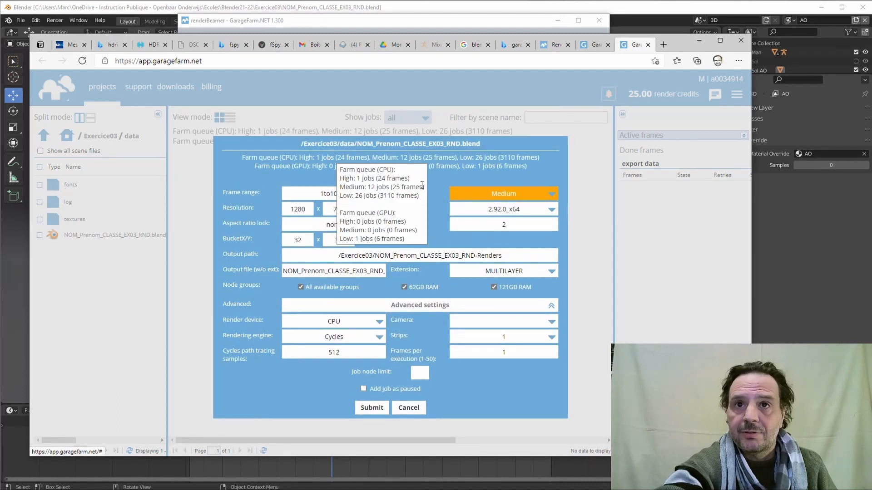
Submit a Low-priority GPU test job rendering frames 1to10s1.
{"action": "left_click", "coordinate": [504, 194]}
{"action": "left_click", "coordinate": [505, 196]}
{"action": "left_click", "coordinate": [505, 196]}
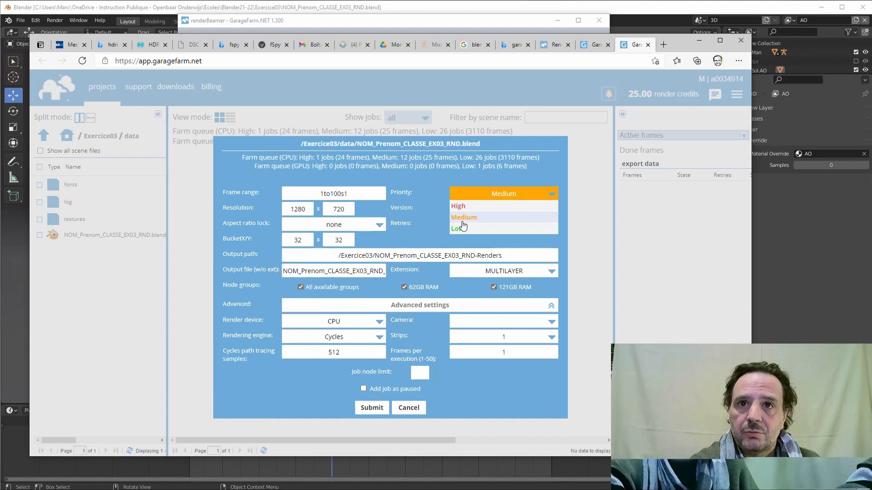
{"action": "left_click", "coordinate": [462, 230]}
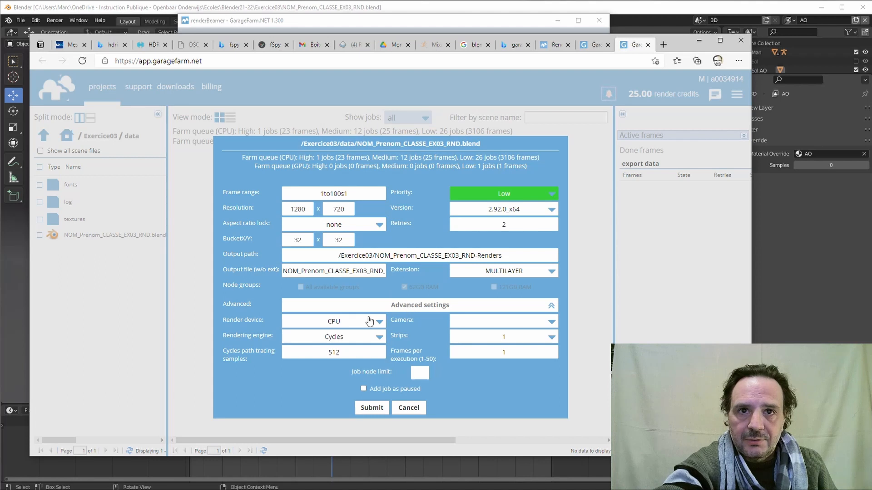
{"action": "left_click", "coordinate": [336, 321]}
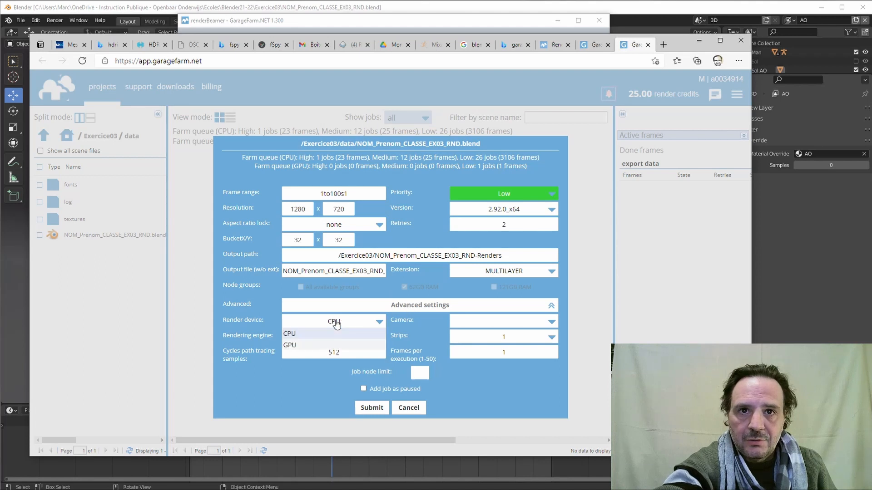
{"action": "left_click", "coordinate": [306, 345]}
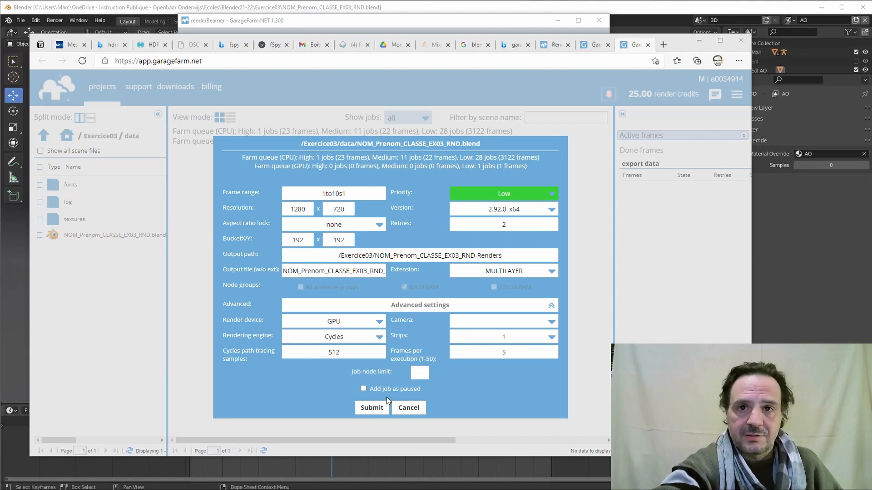
{"action": "left_click", "coordinate": [375, 409]}
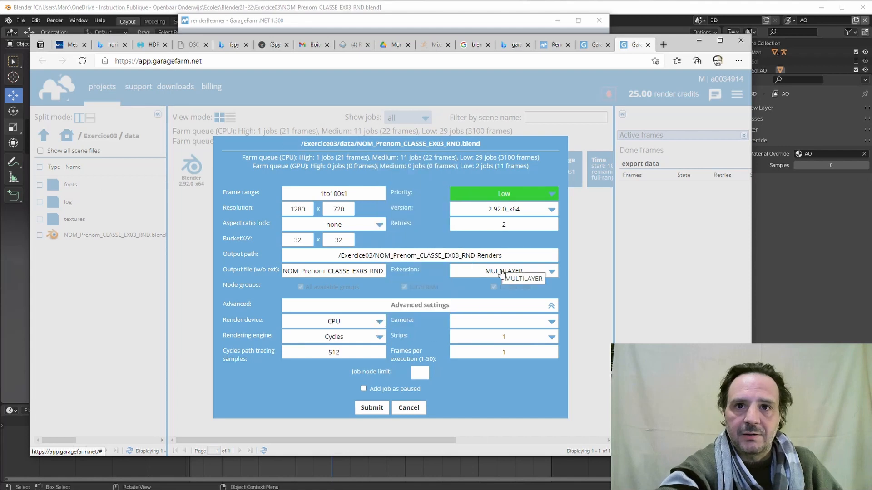
Close the submit form and check both jobs show Rendering Done, 10/10 and 90/90 frames.
{"action": "left_click", "coordinate": [407, 407]}
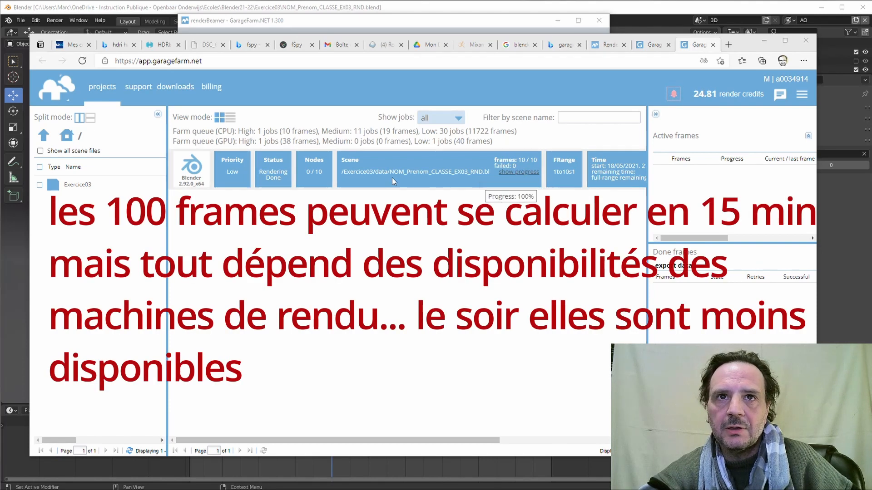
{"action": "mouse_move", "coordinate": [537, 166]}
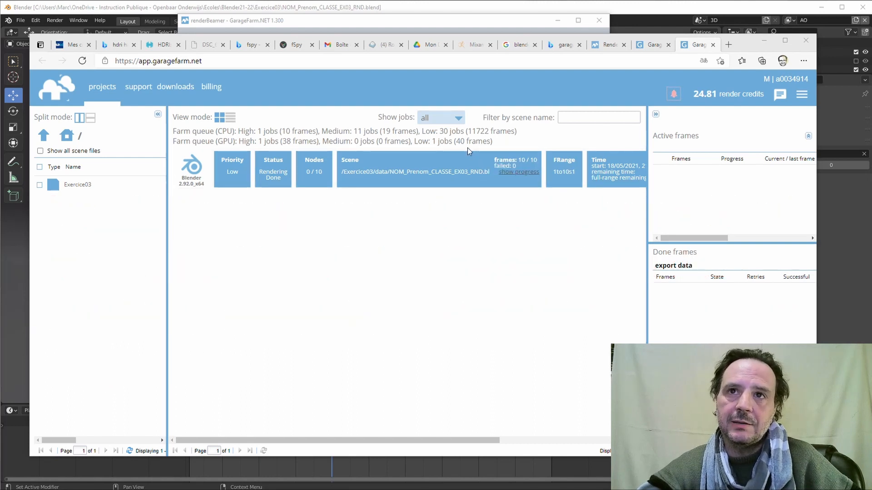
{"action": "mouse_move", "coordinate": [480, 147]}
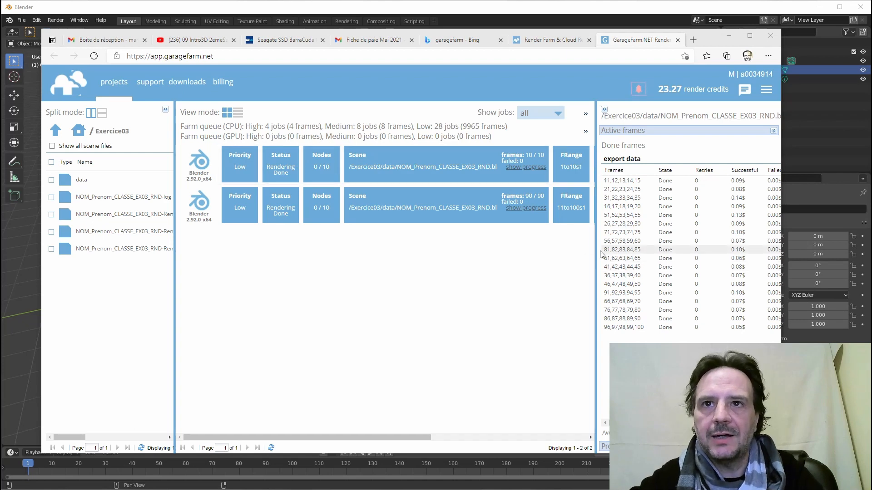
Resize the done-frames panel, then minimize the browser to reveal Blender's start screen.
{"action": "left_click_drag", "start_coordinate": [593, 242], "coordinate": [441, 235]}
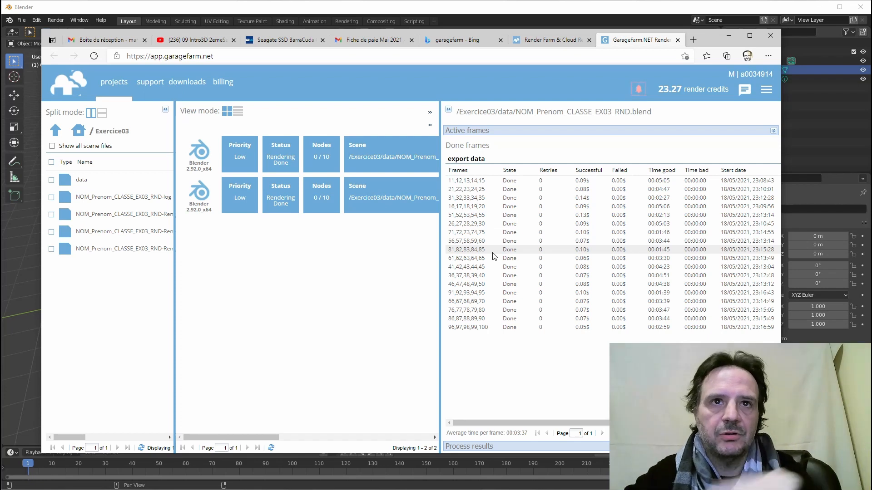
{"action": "left_click_drag", "start_coordinate": [440, 202], "coordinate": [561, 207]}
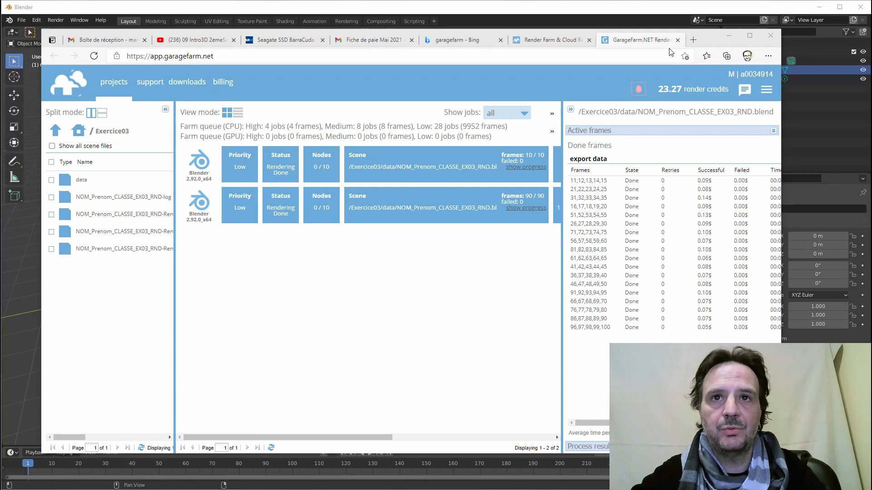
{"action": "left_click", "coordinate": [729, 36]}
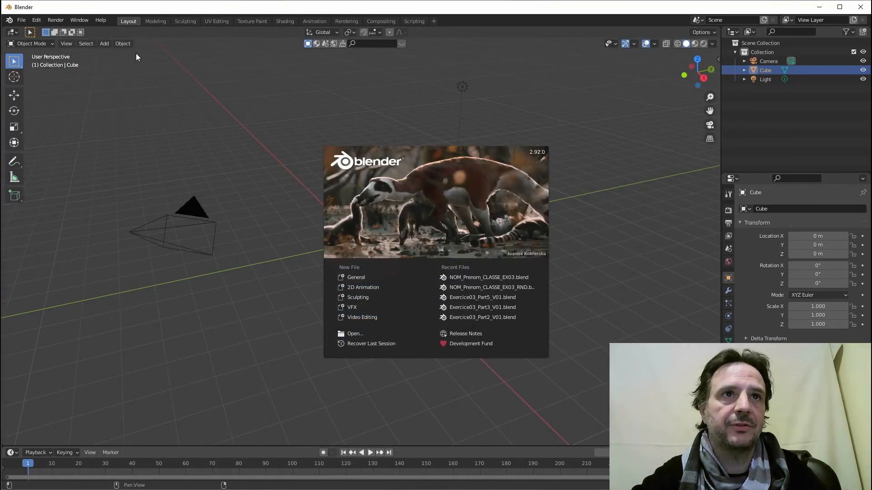
Open NOM_Prenom_CLASSE_EX03.blend from the recent files list.
{"action": "left_click", "coordinate": [30, 23]}
{"action": "left_click", "coordinate": [21, 20]}
{"action": "mouse_move", "coordinate": [47, 46]}
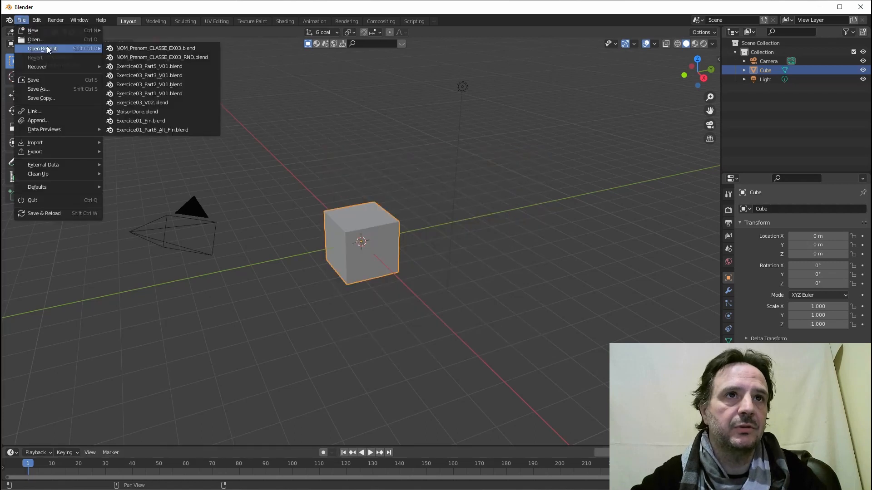
{"action": "left_click", "coordinate": [149, 49]}
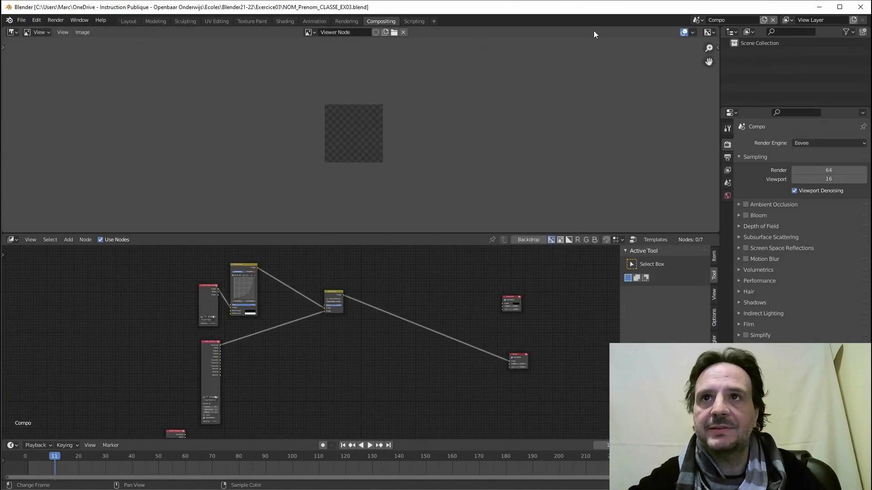
Disconnect the Render Layers link from Alpha Over's lower input and reset the Alpha Over node.
{"action": "scroll", "coordinate": [342, 277], "scroll_direction": "up", "scroll_amount": 2}
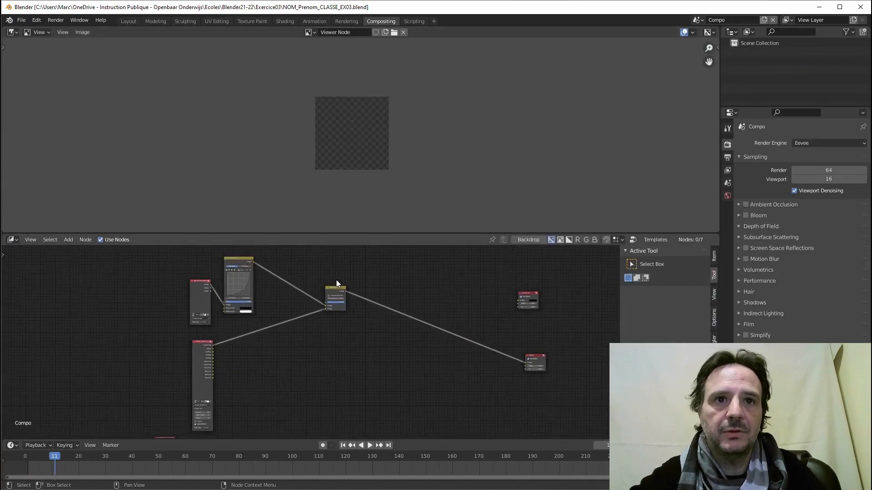
{"action": "middle_click_drag", "start_coordinate": [312, 312], "coordinate": [382, 329]}
{"action": "scroll", "coordinate": [341, 340], "scroll_direction": "up", "scroll_amount": 3}
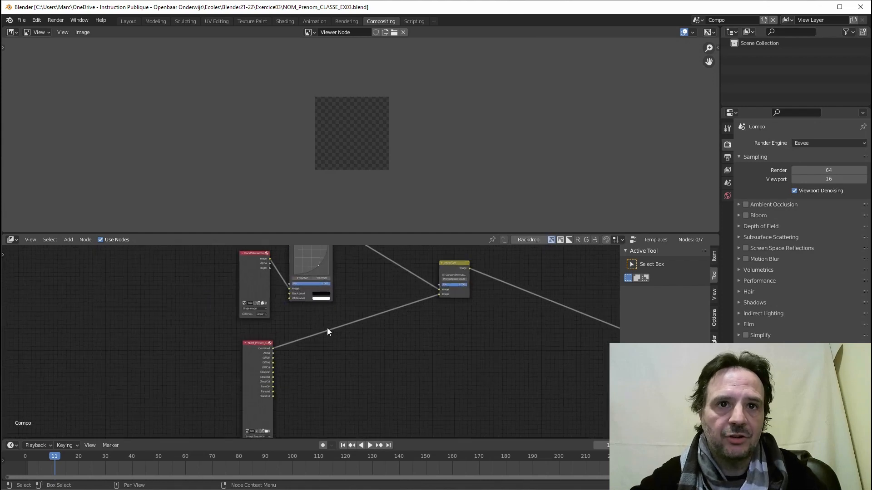
{"action": "middle_click_drag", "start_coordinate": [421, 306], "coordinate": [408, 343]}
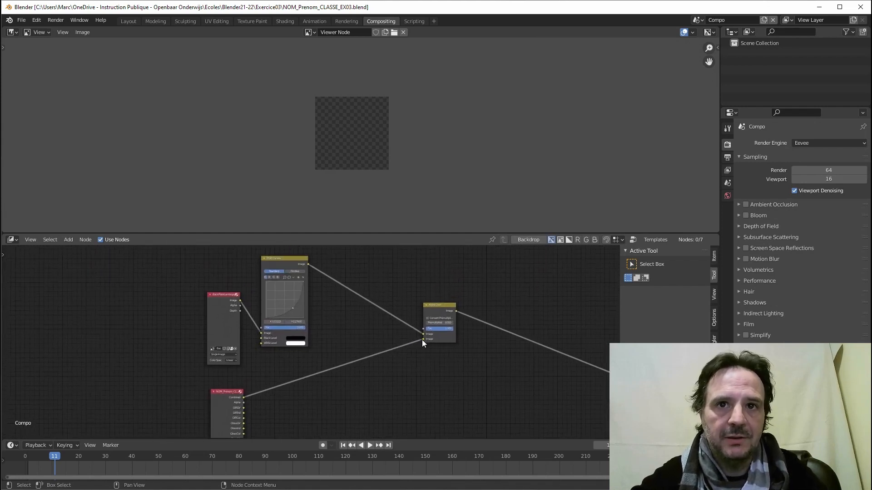
{"action": "left_click_drag", "start_coordinate": [422, 341], "coordinate": [381, 353]}
{"action": "left_click", "coordinate": [443, 306]}
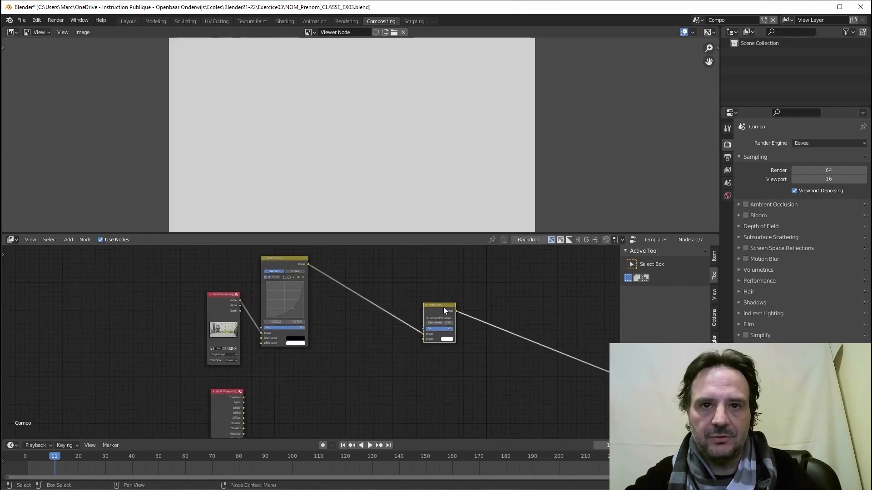
{"action": "key", "text": "BackSpace"}
{"action": "scroll", "coordinate": [381, 319], "scroll_direction": "down", "scroll_amount": 1}
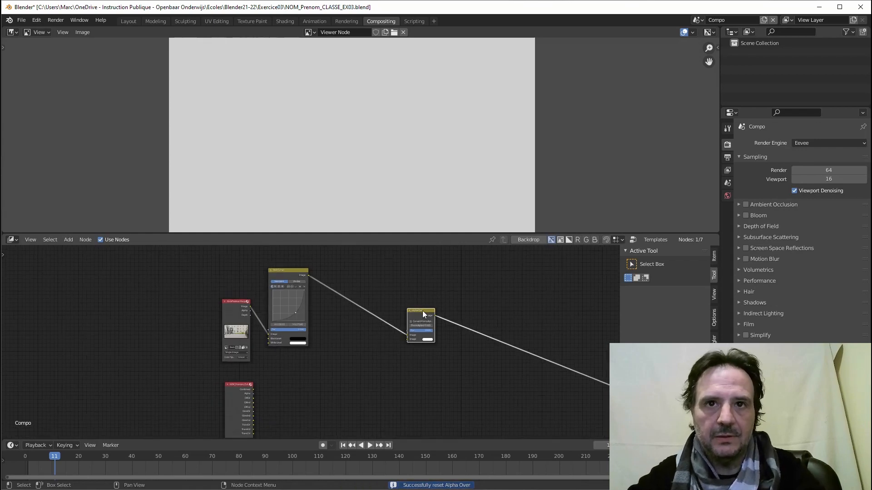
Delete the Alpha Over node and both Render Layers nodes, previewing RGB Curves in the viewer.
{"action": "key", "text": "x"}
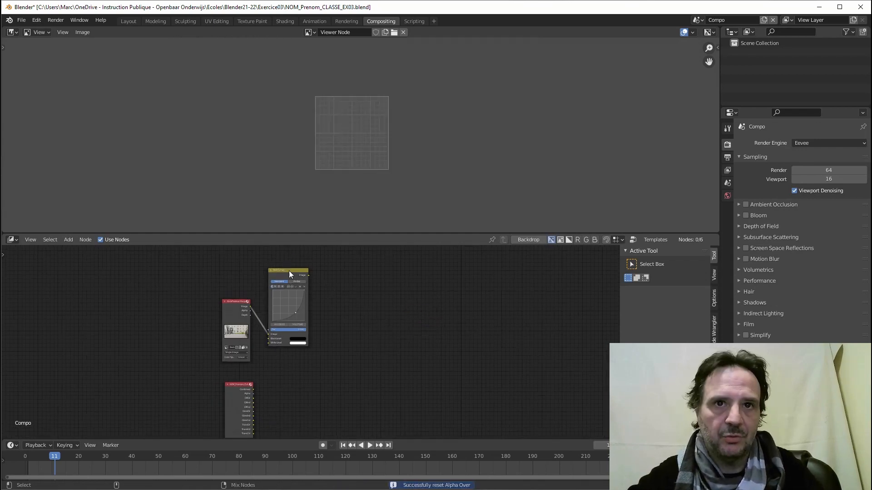
{"action": "left_click", "coordinate": [289, 271], "text": "ctrl+shift"}
{"action": "middle_click_drag", "start_coordinate": [248, 394], "coordinate": [267, 337]}
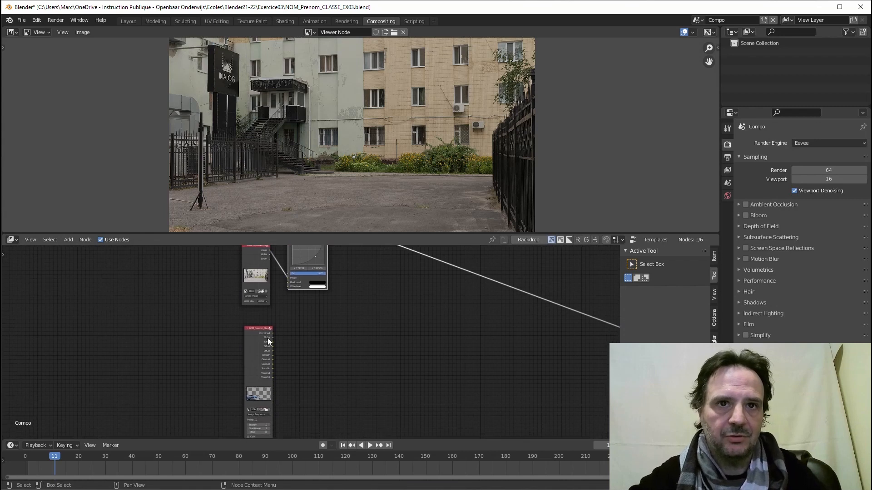
{"action": "scroll", "coordinate": [269, 337], "scroll_direction": "down", "scroll_amount": 2}
{"action": "scroll", "coordinate": [271, 369], "scroll_direction": "down", "scroll_amount": 1}
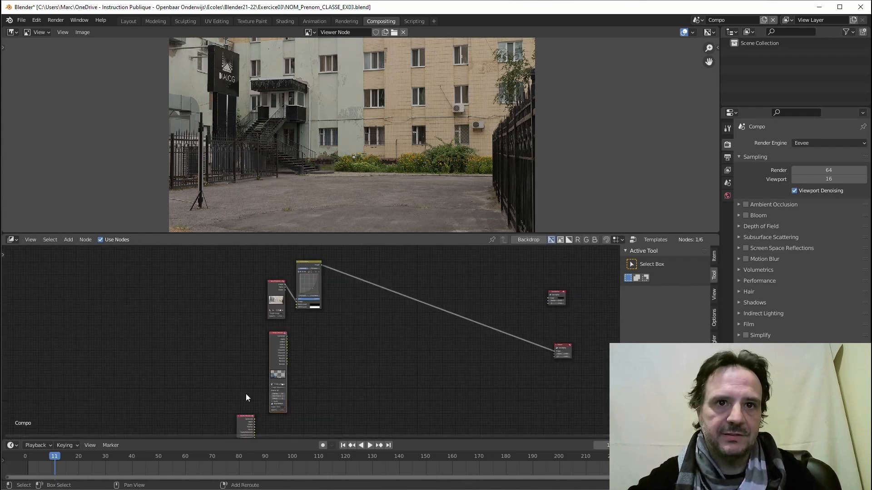
{"action": "left_click", "coordinate": [244, 418]}
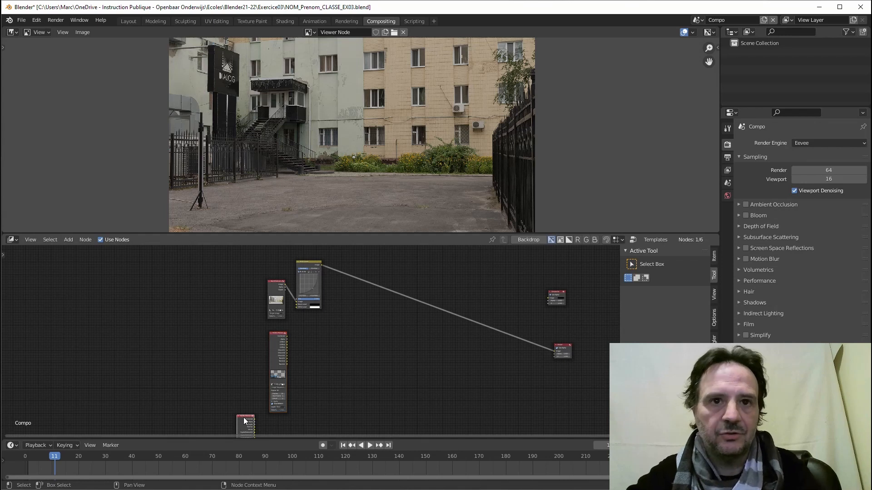
{"action": "key", "text": "x"}
{"action": "left_click", "coordinate": [278, 337]}
{"action": "key", "text": "x"}
Add an Image input node to the compositor and bring up its image file browser.
{"action": "left_click", "coordinate": [68, 240]}
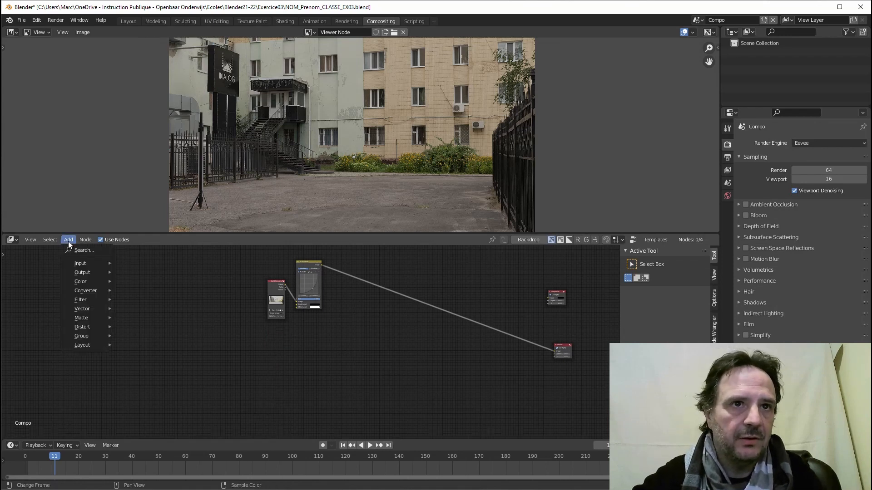
{"action": "mouse_move", "coordinate": [81, 262]}
{"action": "left_click", "coordinate": [153, 291]}
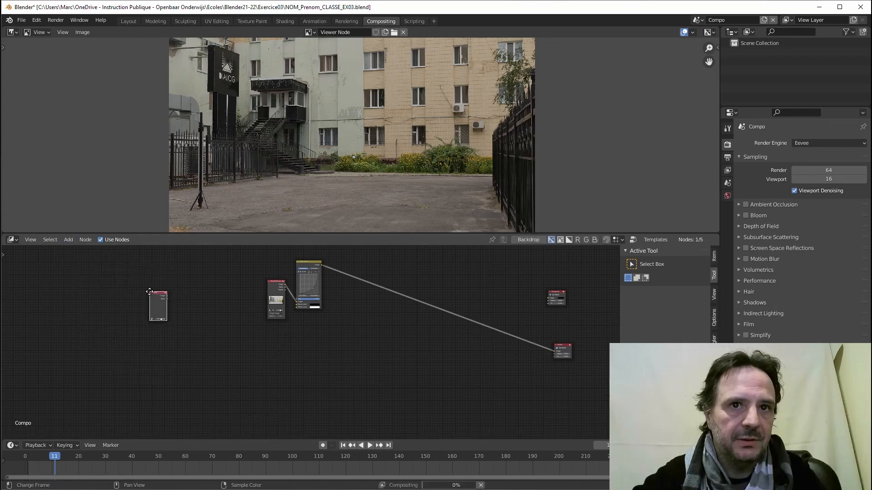
{"action": "left_click", "coordinate": [206, 326]}
{"action": "scroll", "coordinate": [245, 358], "scroll_direction": "up", "scroll_amount": 4}
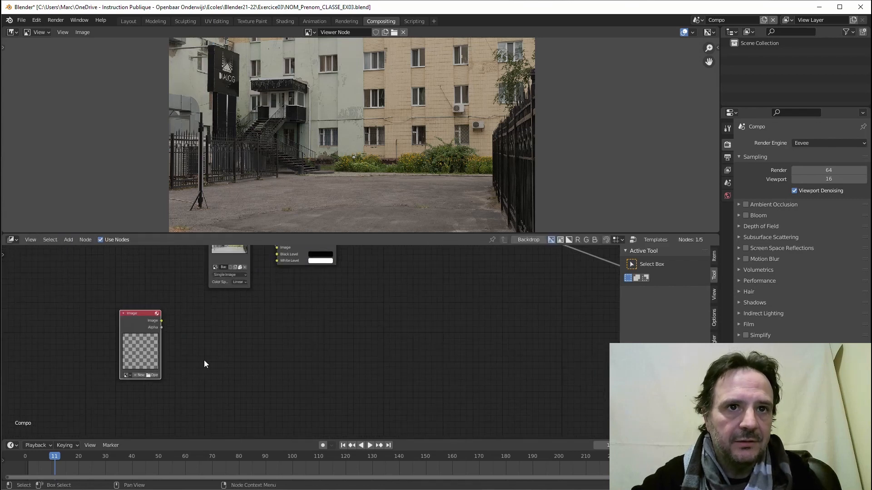
{"action": "middle_click_drag", "start_coordinate": [205, 364], "coordinate": [304, 381]}
{"action": "scroll", "coordinate": [304, 382], "scroll_direction": "up", "scroll_amount": 2}
{"action": "left_click", "coordinate": [201, 402]}
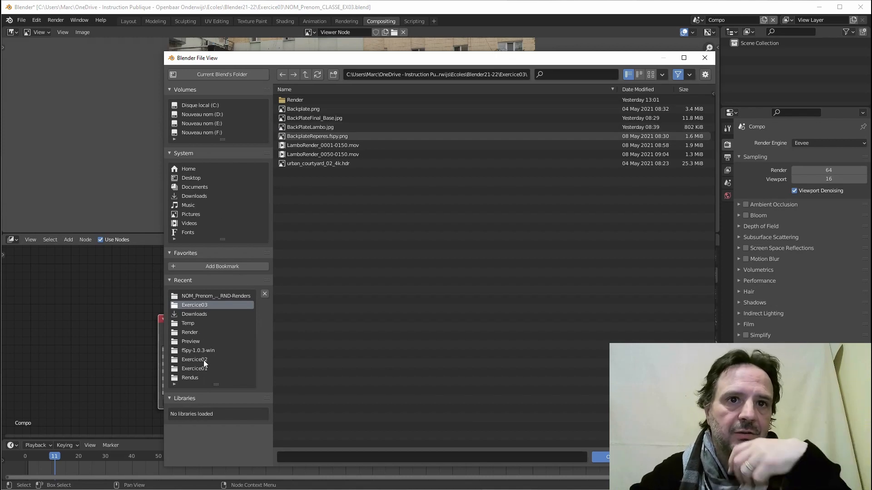
Browse the image browser to D:\GarageRenderFarm\Exercice03, then switch to the GarageFarm page.
{"action": "left_click", "coordinate": [205, 115]}
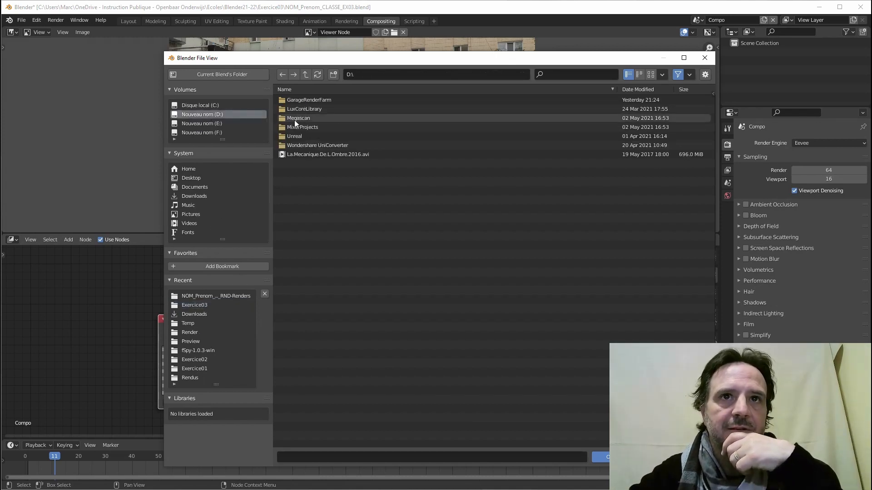
{"action": "double_click", "coordinate": [295, 101]}
{"action": "double_click", "coordinate": [299, 99]}
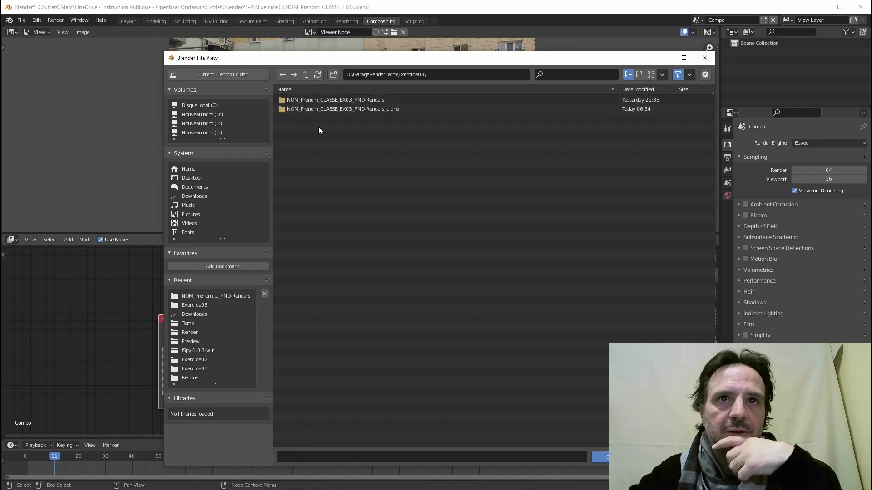
{"action": "double_click", "coordinate": [313, 100]}
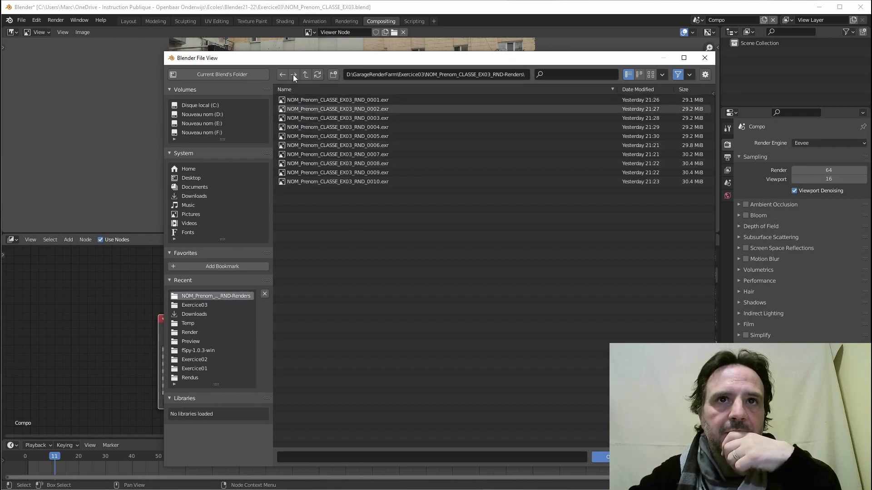
{"action": "left_click", "coordinate": [306, 74]}
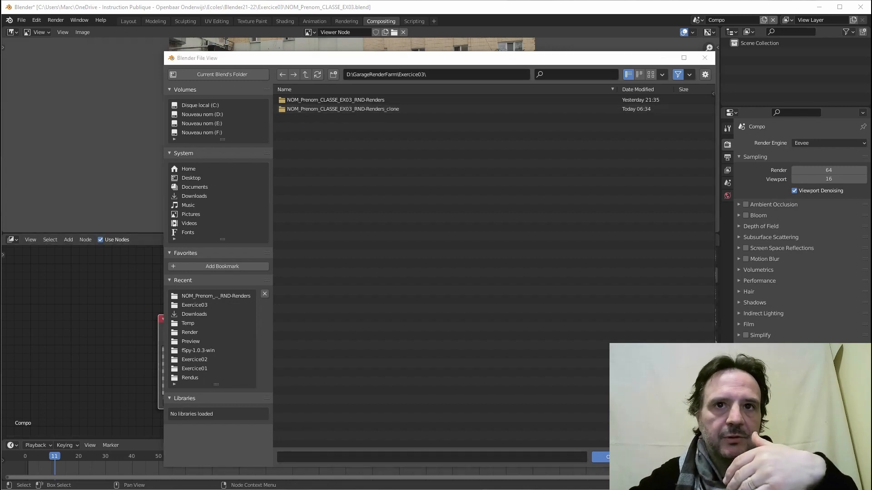
{"action": "key", "text": "alt+Tab"}
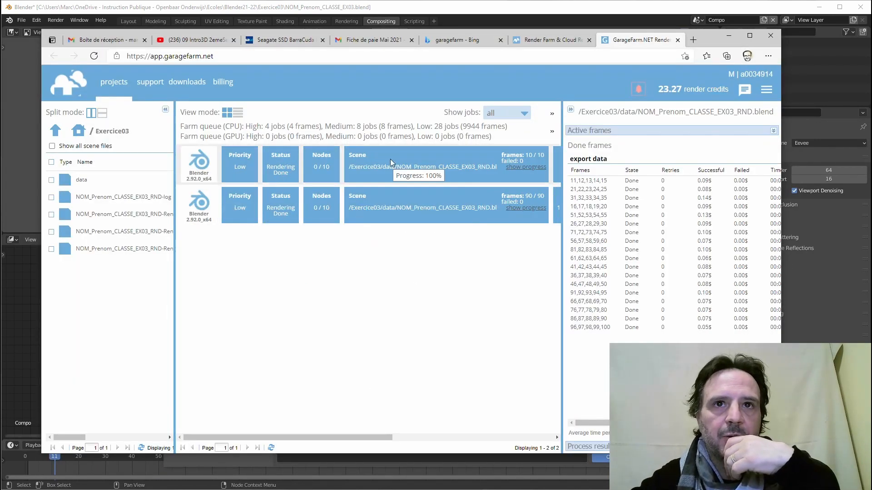
Check the first render job's options without acting, then minimize the browser back to Blender.
{"action": "right_click", "coordinate": [375, 160]}
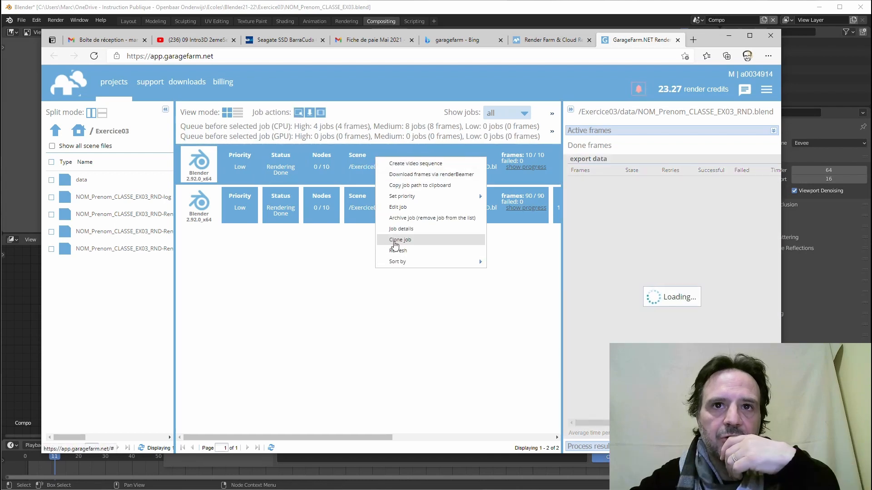
{"action": "left_click", "coordinate": [307, 297]}
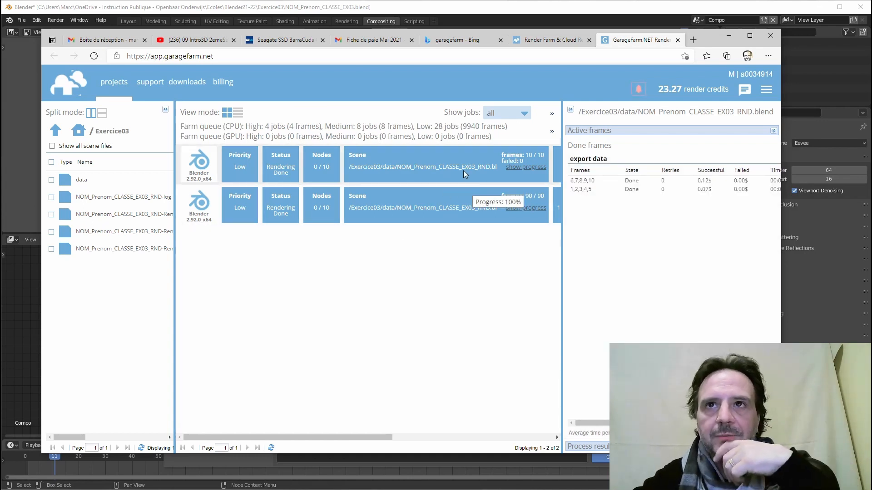
{"action": "left_click", "coordinate": [728, 35]}
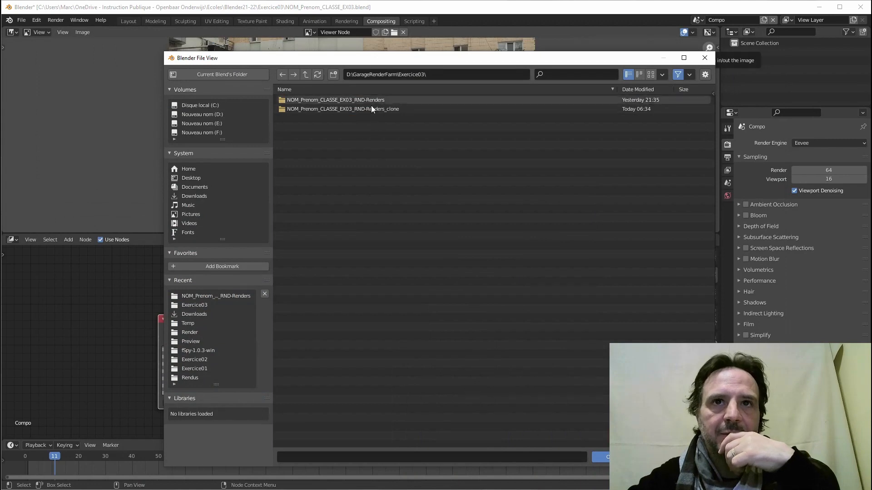
Cancel Blender's image browser and copy all 90 EXR frames from the RND-Renders_clone folder.
{"action": "key", "text": "Escape"}
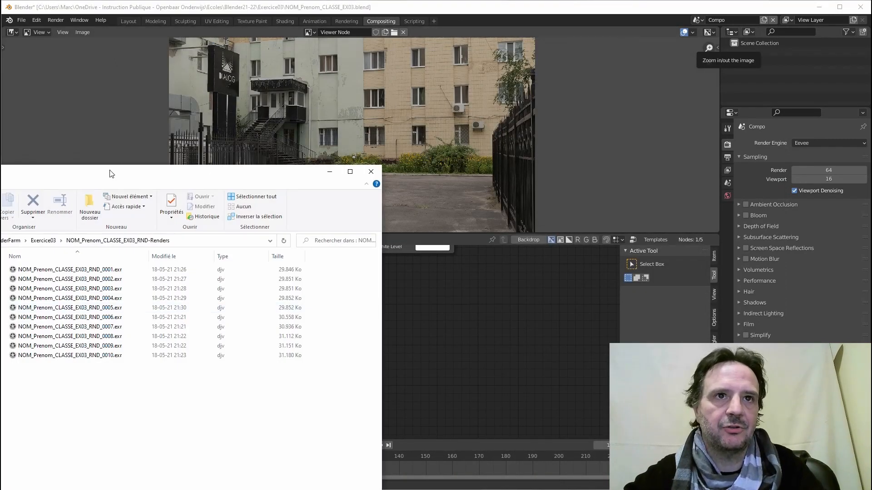
{"action": "left_click_drag", "start_coordinate": [111, 171], "coordinate": [455, 55]}
{"action": "left_click", "coordinate": [212, 121]}
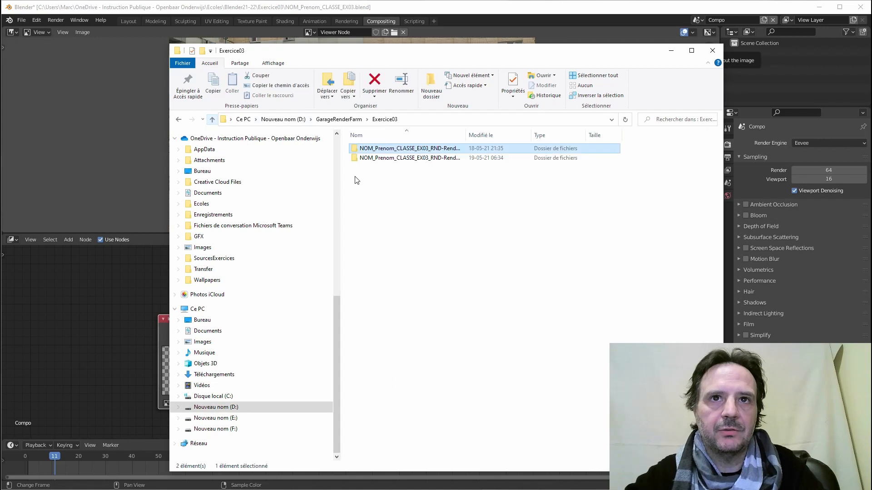
{"action": "left_click", "coordinate": [382, 159]}
{"action": "double_click", "coordinate": [383, 159]}
{"action": "left_click", "coordinate": [420, 149]}
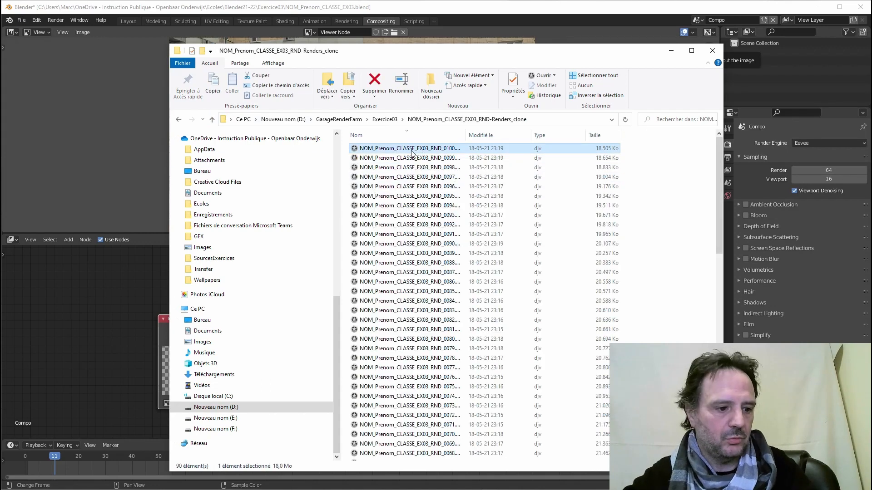
{"action": "key", "text": "ctrl+a"}
{"action": "right_click", "coordinate": [411, 149]}
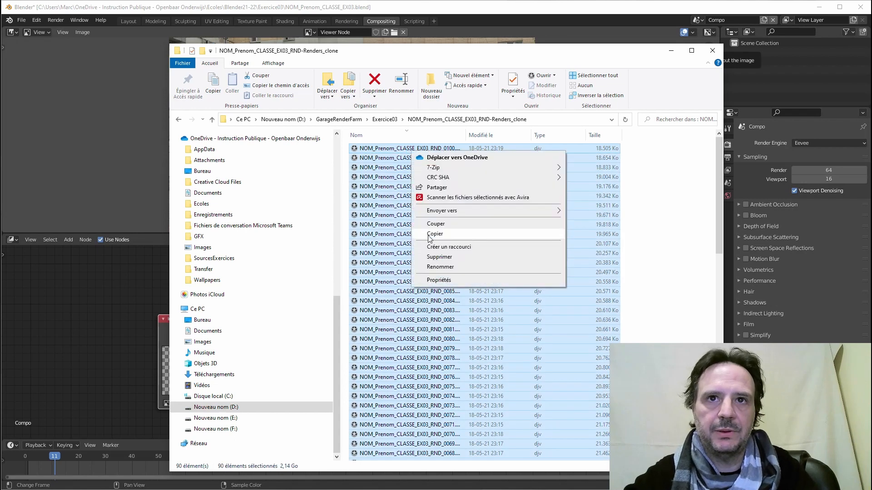
{"action": "left_click", "coordinate": [438, 228]}
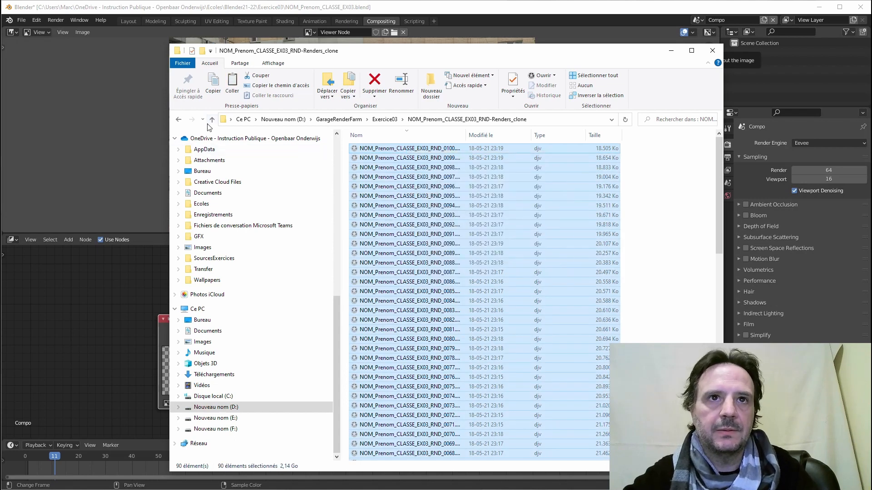
Paste the 90 frames into NOM_Prenom_CLASSE_EX03_RND-Renders and minimize Explorer.
{"action": "left_click", "coordinate": [212, 119]}
{"action": "double_click", "coordinate": [399, 148]}
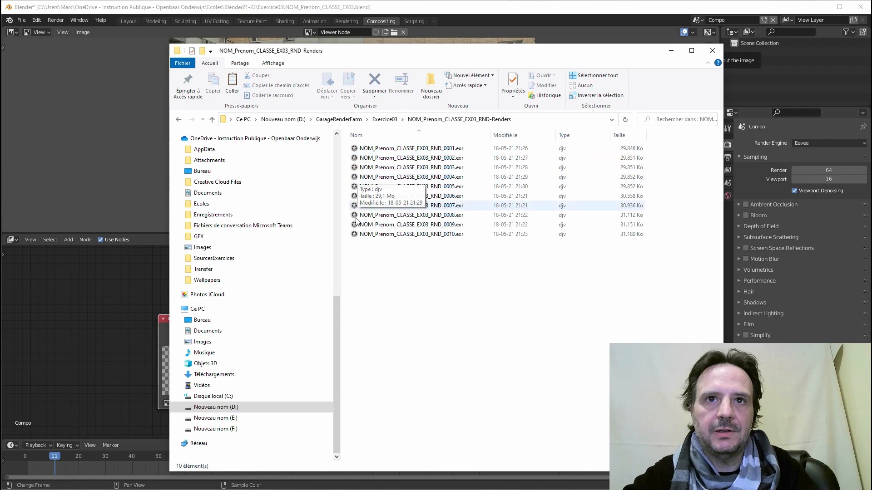
{"action": "right_click", "coordinate": [384, 254]}
{"action": "left_click", "coordinate": [404, 314]}
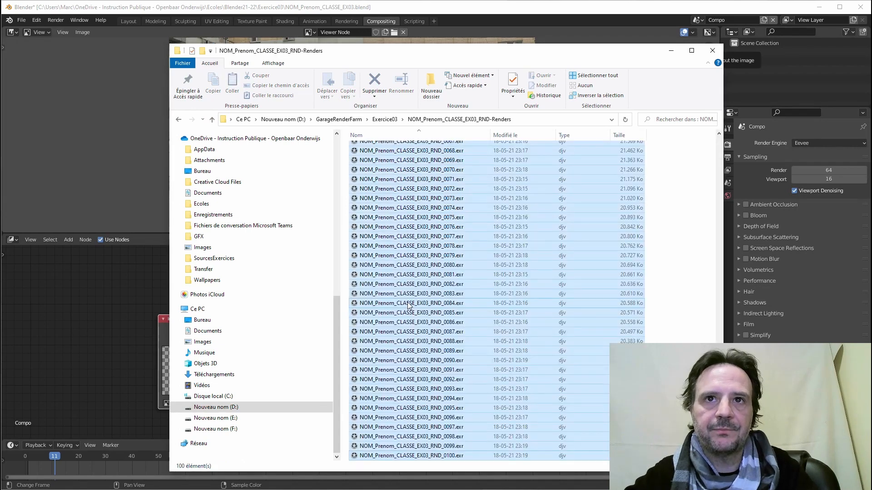
{"action": "left_click", "coordinate": [672, 50]}
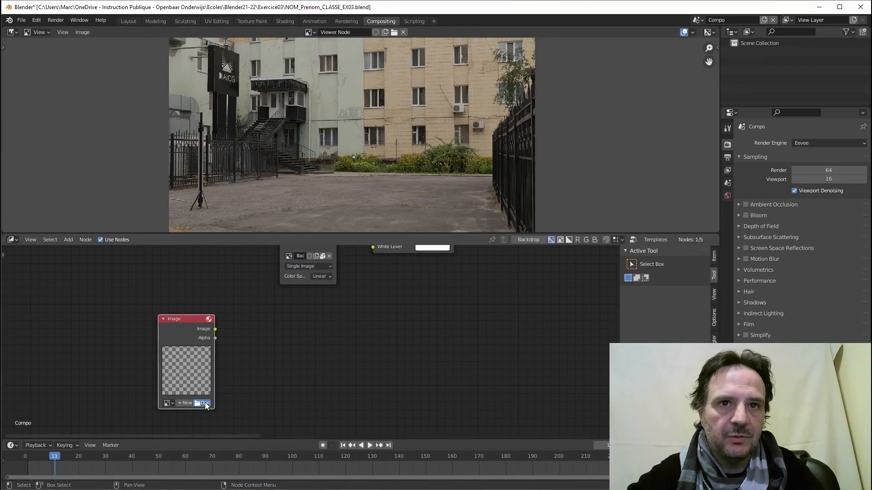
Load NOM_Prenom_CLASSE_EX03_RND_0001.exr from D:\GarageRenderFarm\Exercice03\NOM_Prenom_CLASSE_EX03_RND-Renders into the Image node and reposition it.
{"action": "left_click", "coordinate": [205, 402]}
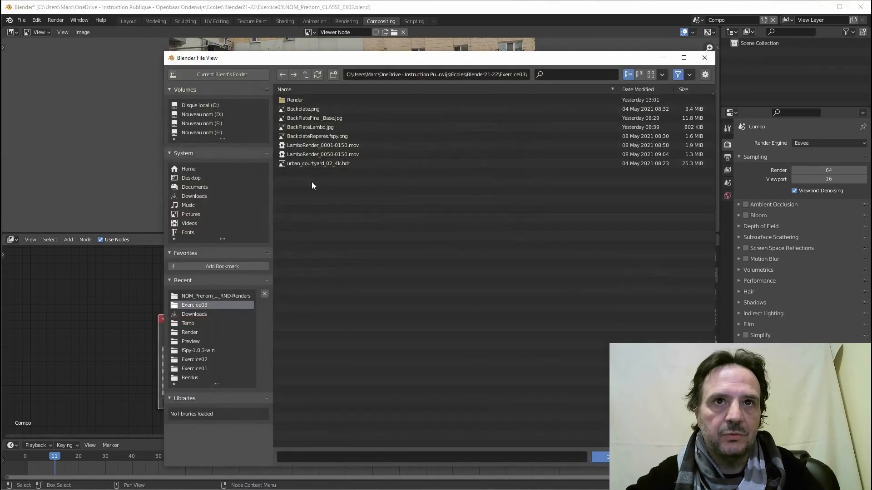
{"action": "left_click", "coordinate": [295, 99]}
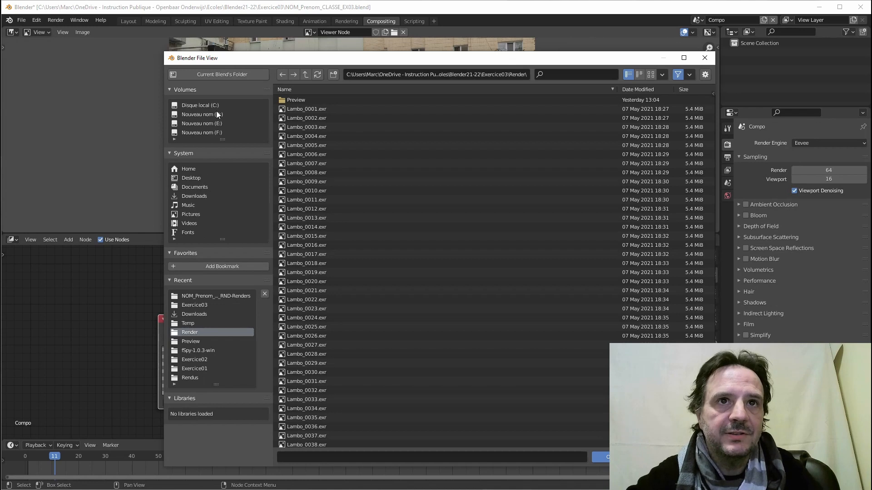
{"action": "left_click", "coordinate": [217, 113]}
{"action": "left_click", "coordinate": [305, 101]}
{"action": "left_click", "coordinate": [301, 99]}
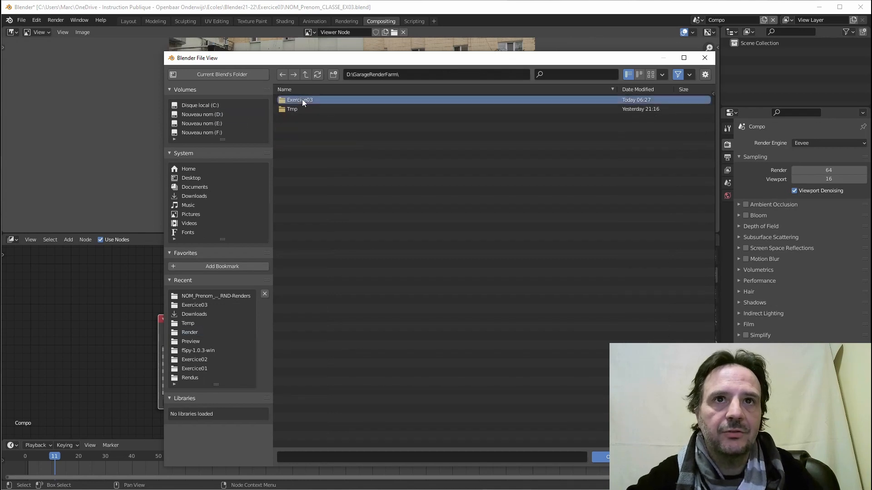
{"action": "double_click", "coordinate": [301, 99]}
{"action": "double_click", "coordinate": [334, 99]}
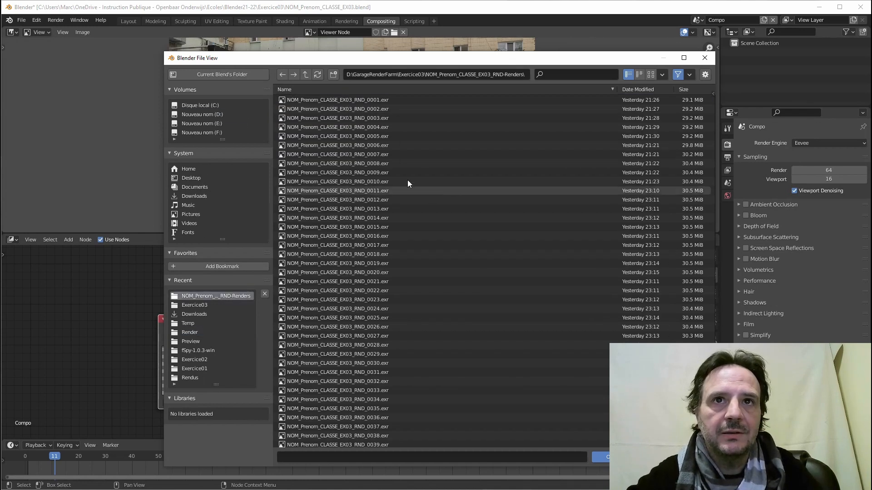
{"action": "left_click", "coordinate": [354, 100]}
{"action": "left_click", "coordinate": [600, 456]}
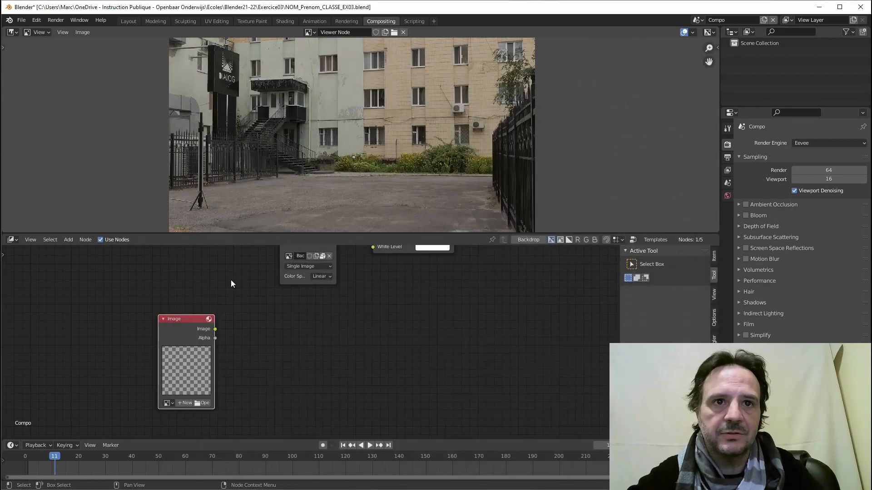
{"action": "left_click_drag", "start_coordinate": [187, 319], "coordinate": [227, 253]}
Set the Image node's EXR sequence to 100 frames starting at frame 1.
{"action": "scroll", "coordinate": [256, 418], "scroll_direction": "down", "scroll_amount": 3}
{"action": "middle_click_drag", "start_coordinate": [253, 419], "coordinate": [257, 361]}
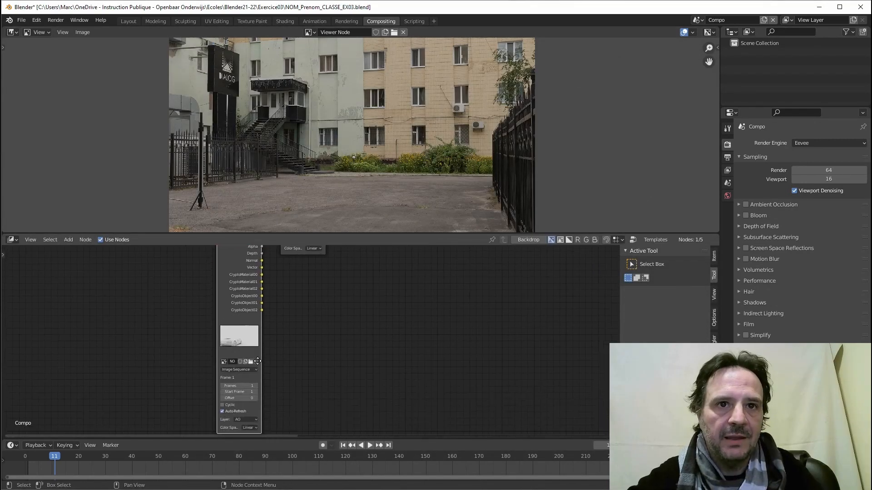
{"action": "scroll", "coordinate": [257, 362], "scroll_direction": "up", "scroll_amount": 5}
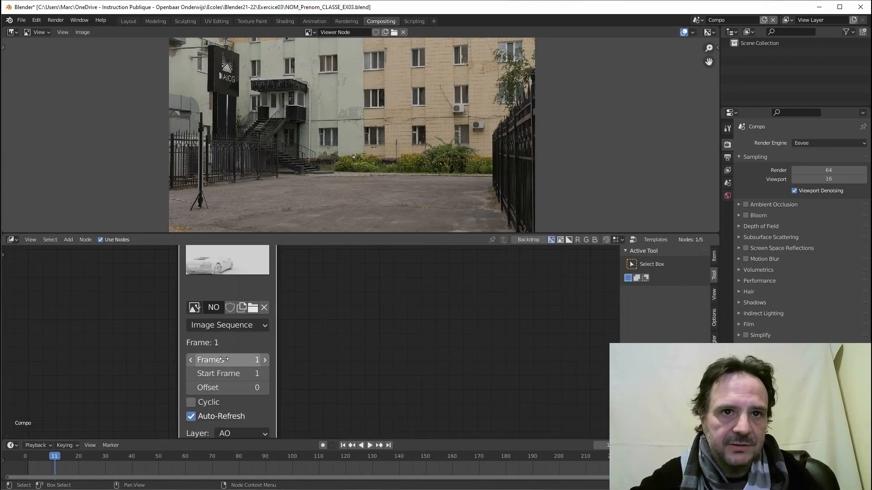
{"action": "left_click", "coordinate": [224, 360]}
{"action": "type", "text": "100"}
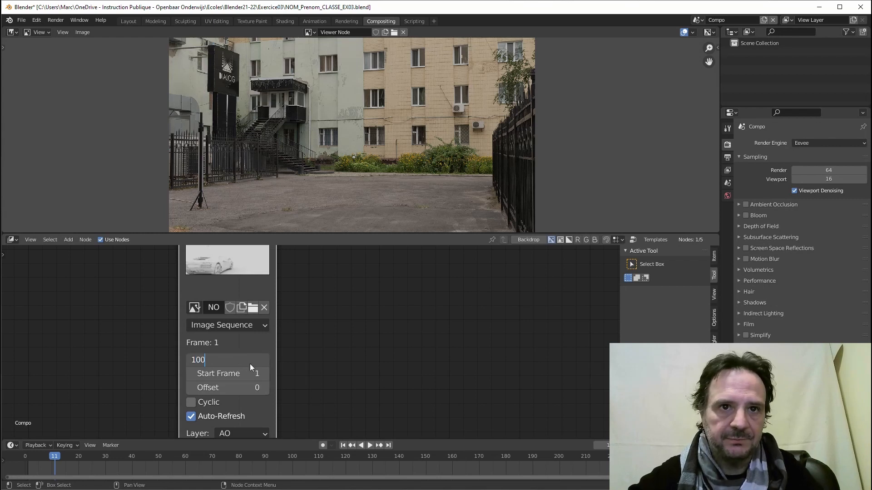
{"action": "key", "text": "Return"}
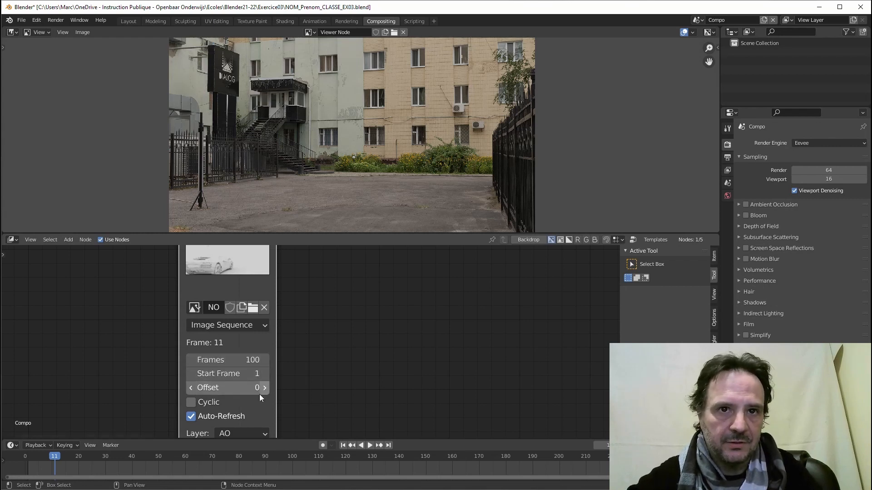
{"action": "scroll", "coordinate": [268, 372], "scroll_direction": "down", "scroll_amount": 3}
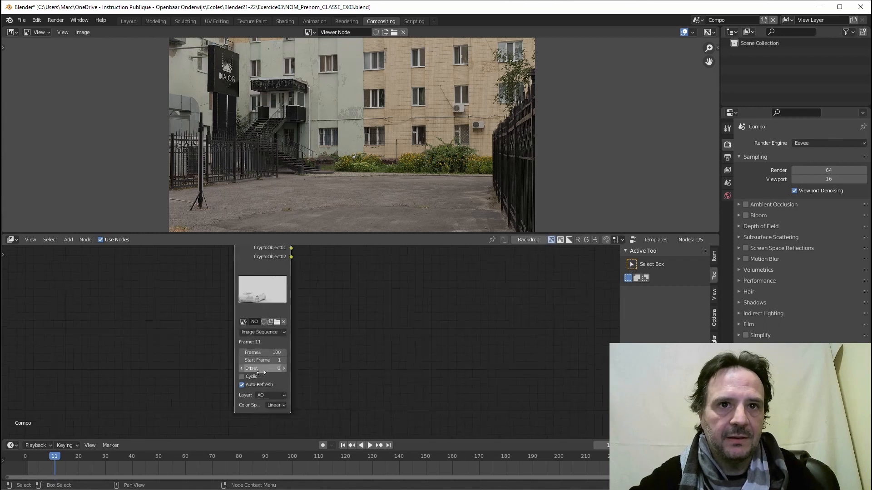
{"action": "scroll", "coordinate": [261, 373], "scroll_direction": "down", "scroll_amount": 3}
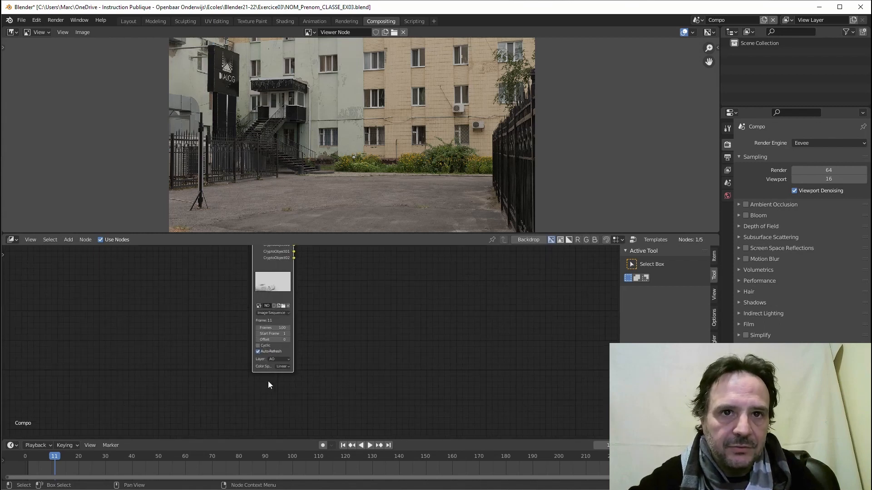
Set the Image node's render layer to Base.
{"action": "scroll", "coordinate": [268, 385], "scroll_direction": "up", "scroll_amount": 4}
{"action": "left_click", "coordinate": [236, 377]}
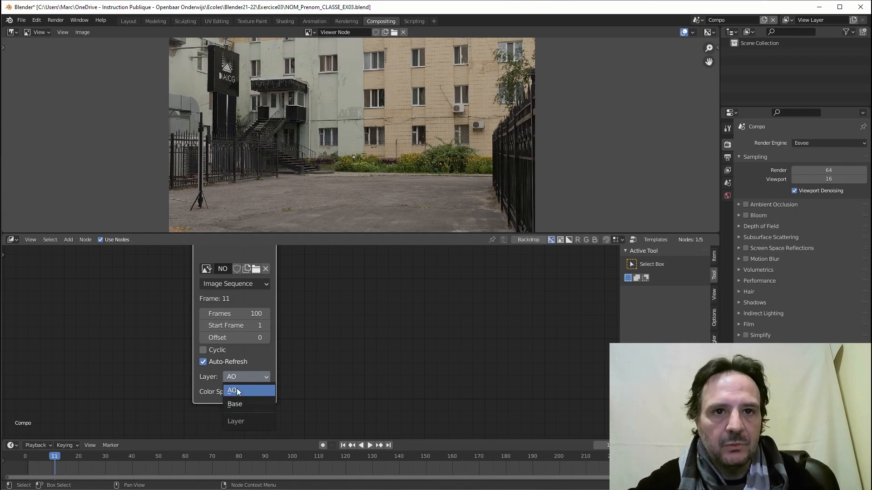
{"action": "left_click", "coordinate": [235, 404]}
{"action": "scroll", "coordinate": [265, 318], "scroll_direction": "down", "scroll_amount": 1}
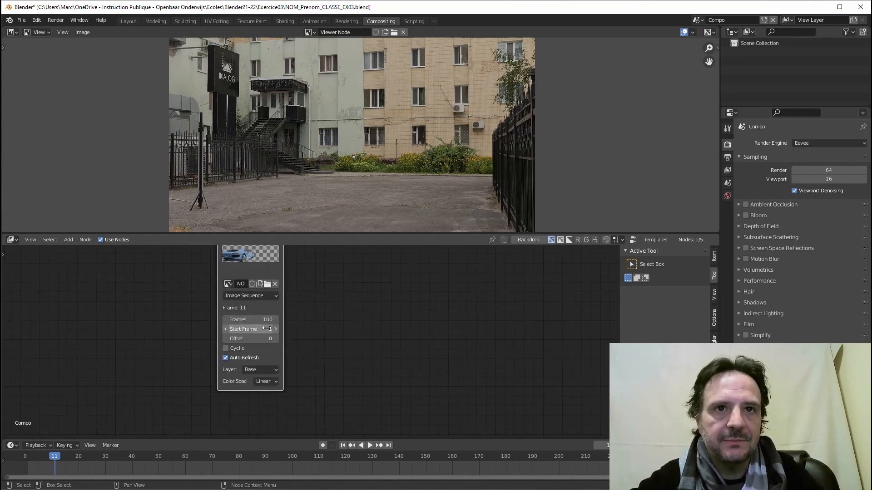
{"action": "scroll", "coordinate": [264, 331], "scroll_direction": "down", "scroll_amount": 4}
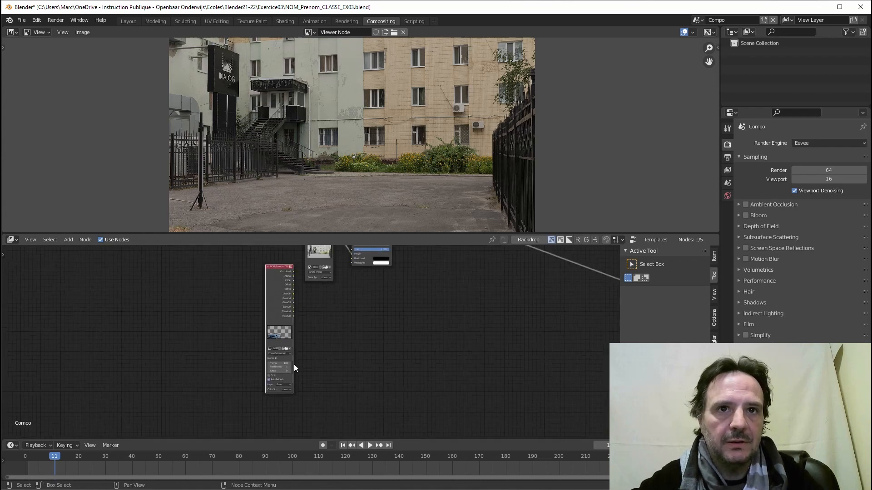
{"action": "left_click_drag", "start_coordinate": [280, 273], "coordinate": [268, 294]}
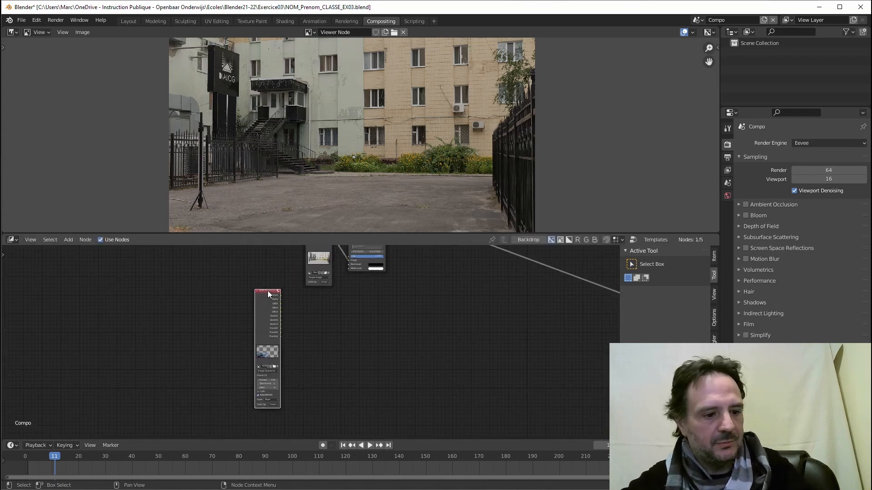
Duplicate the Image node and set the copy's layer to AO.
{"action": "key", "text": "shift+d"}
{"action": "left_click", "coordinate": [222, 369]}
{"action": "middle_click_drag", "start_coordinate": [222, 369], "coordinate": [247, 314], "text": "ctrl"}
{"action": "scroll", "coordinate": [213, 381], "scroll_direction": "up", "scroll_amount": 6}
{"action": "middle_click_drag", "start_coordinate": [250, 280], "coordinate": [203, 300]}
{"action": "left_click", "coordinate": [150, 401]}
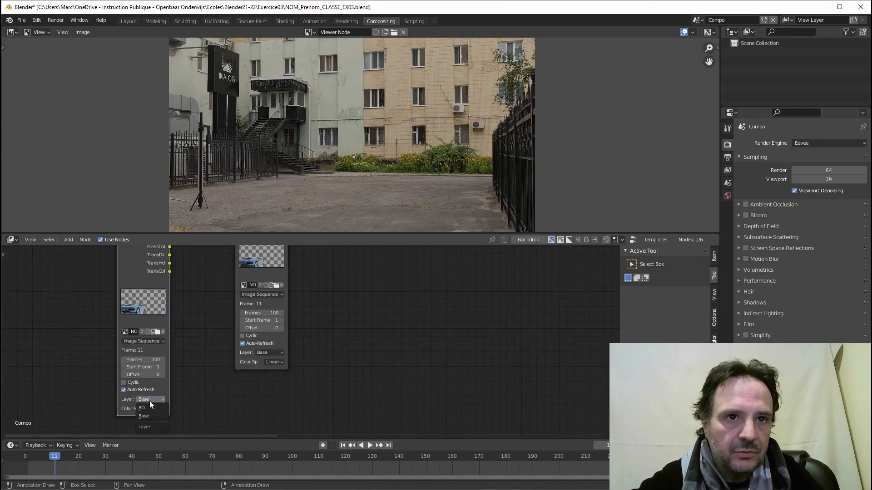
{"action": "left_click", "coordinate": [148, 408]}
{"action": "scroll", "coordinate": [200, 355], "scroll_direction": "down", "scroll_amount": 1}
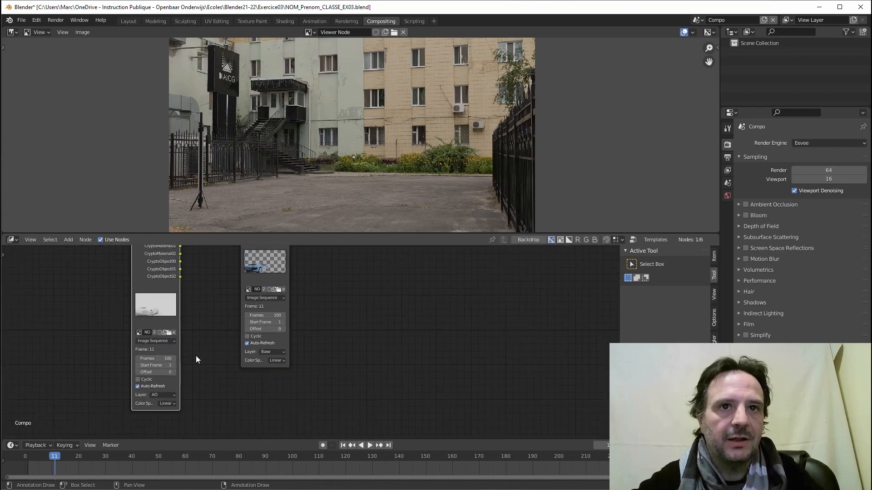
{"action": "scroll", "coordinate": [198, 356], "scroll_direction": "down", "scroll_amount": 4}
Arrange the Base and AO Image nodes beside the BackPlate and RGB Curves nodes.
{"action": "middle_click_drag", "start_coordinate": [199, 332], "coordinate": [186, 434]}
{"action": "middle_click_drag", "start_coordinate": [252, 284], "coordinate": [186, 309]}
{"action": "left_click_drag", "start_coordinate": [197, 325], "coordinate": [238, 340]}
{"action": "scroll", "coordinate": [222, 334], "scroll_direction": "down", "scroll_amount": 1}
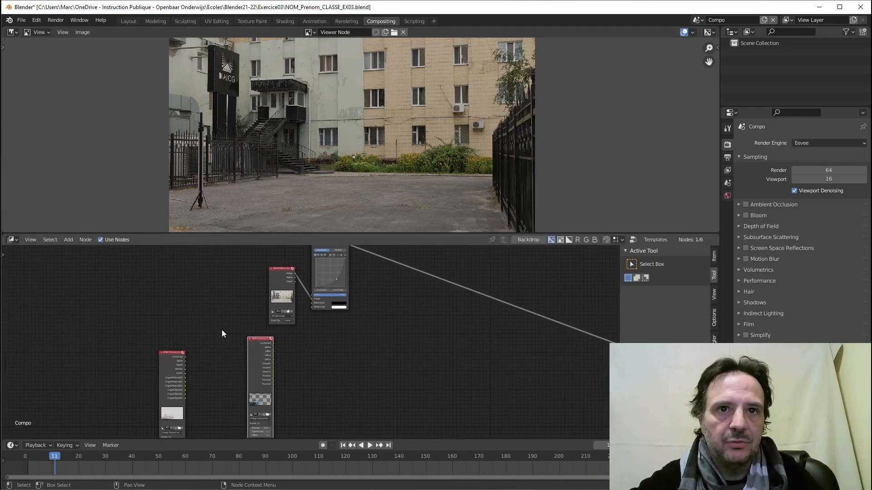
{"action": "middle_click_drag", "start_coordinate": [221, 330], "coordinate": [156, 321]}
{"action": "key", "text": "g"}
{"action": "left_click", "coordinate": [176, 342]}
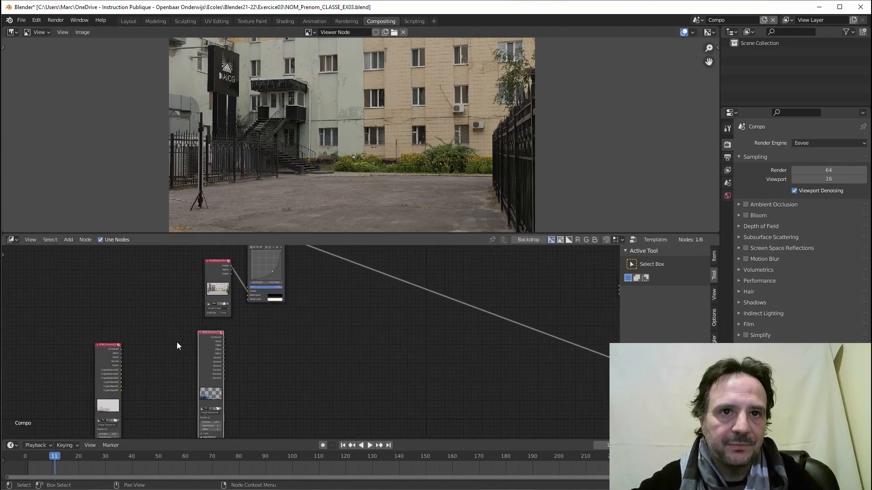
{"action": "scroll", "coordinate": [175, 352], "scroll_direction": "up", "scroll_amount": 3}
{"action": "middle_click_drag", "start_coordinate": [172, 360], "coordinate": [218, 313]}
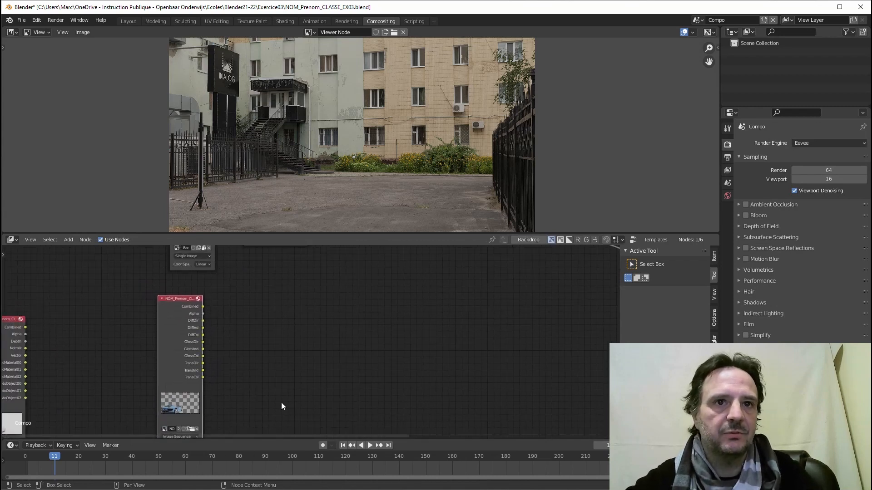
{"action": "scroll", "coordinate": [254, 395], "scroll_direction": "up", "scroll_amount": 2}
Preview the Combined, Alpha, DiffDir, DiffInd and DiffCol passes in the Viewer.
{"action": "middle_click_drag", "start_coordinate": [230, 372], "coordinate": [280, 346]}
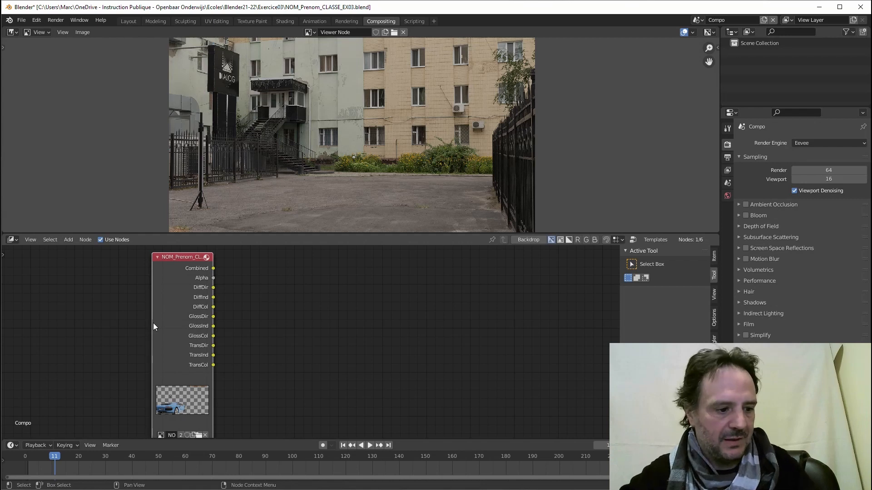
{"action": "left_click", "coordinate": [172, 258], "text": "ctrl+shift"}
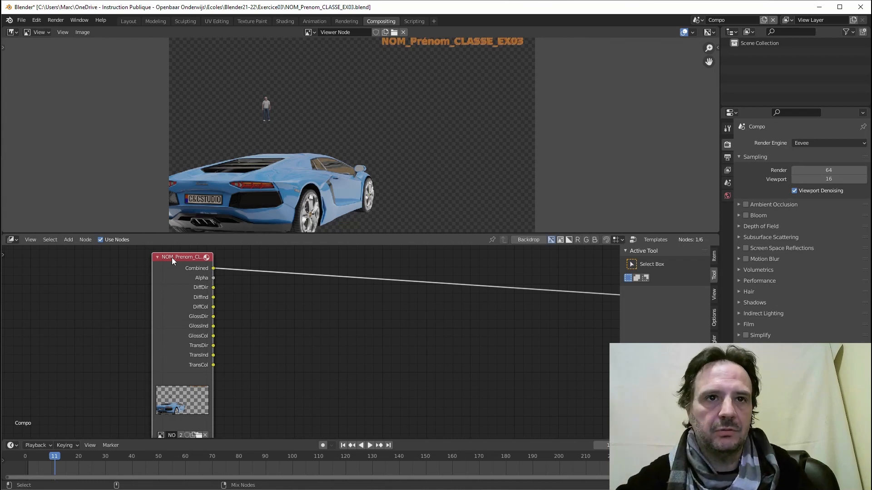
{"action": "left_click", "coordinate": [172, 257], "text": "ctrl+shift"}
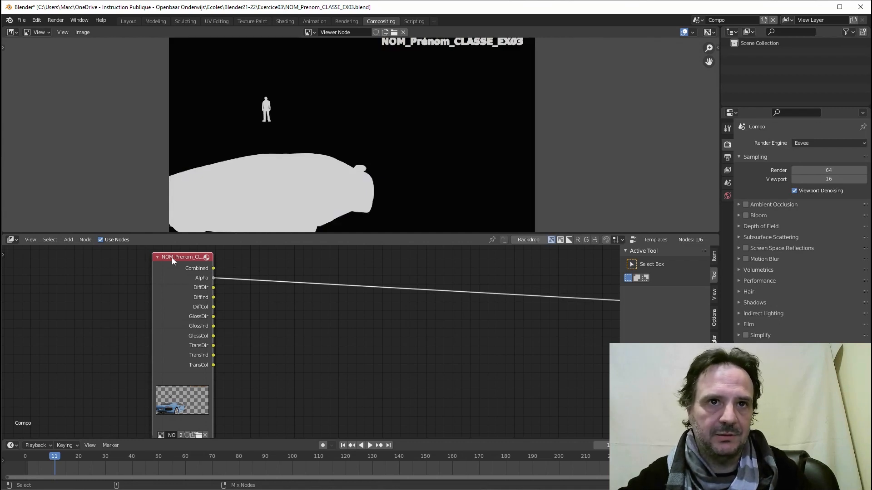
{"action": "left_click", "coordinate": [172, 258], "text": "ctrl+shift"}
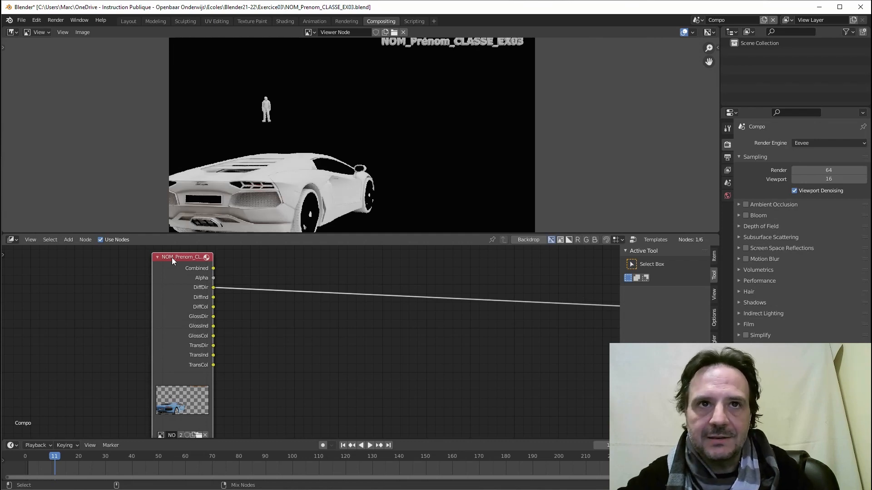
{"action": "left_click", "coordinate": [172, 257], "text": "ctrl+shift"}
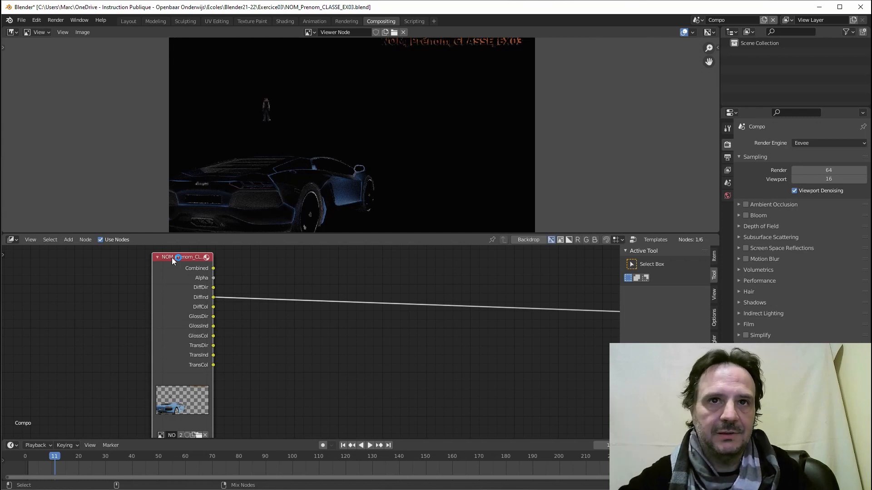
{"action": "left_click", "coordinate": [172, 257], "text": "ctrl+shift"}
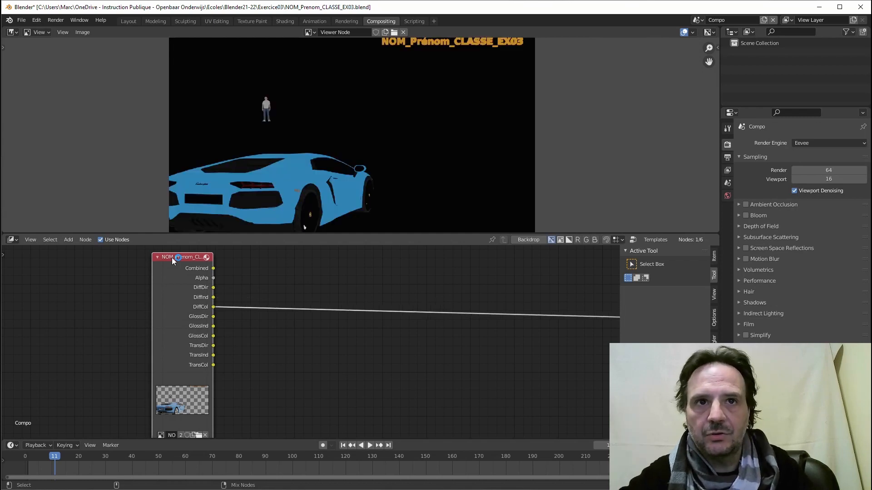
Preview the glossy and transmission passes in turn, ending on TransCol.
{"action": "left_click", "coordinate": [172, 257], "text": "ctrl+shift"}
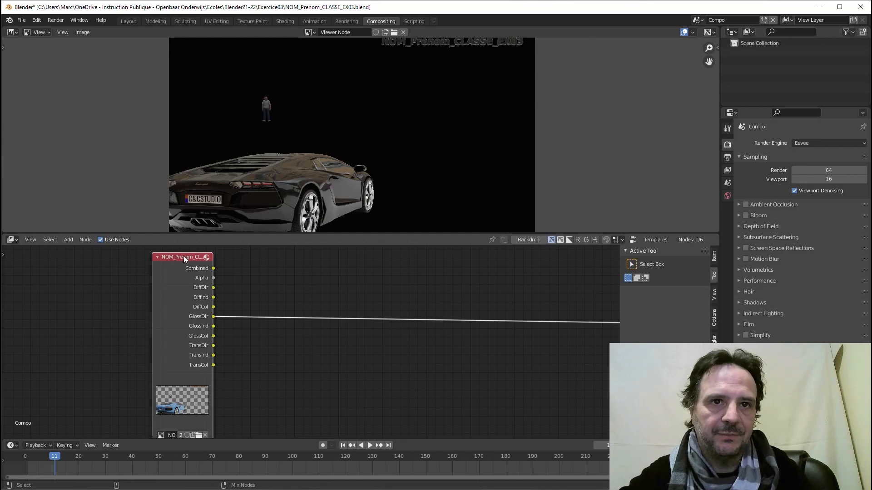
{"action": "left_click", "coordinate": [180, 258], "text": "ctrl+shift"}
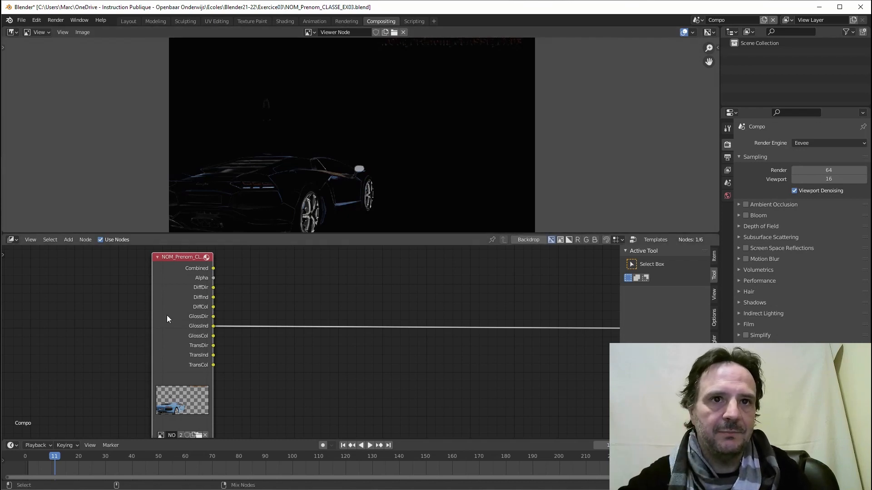
{"action": "left_click", "coordinate": [187, 258], "text": "ctrl+shift"}
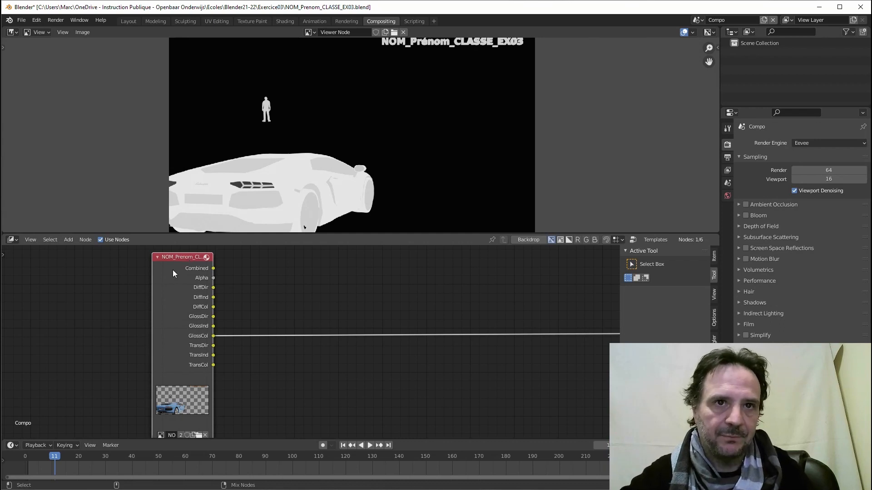
{"action": "left_click", "coordinate": [177, 257], "text": "ctrl+shift"}
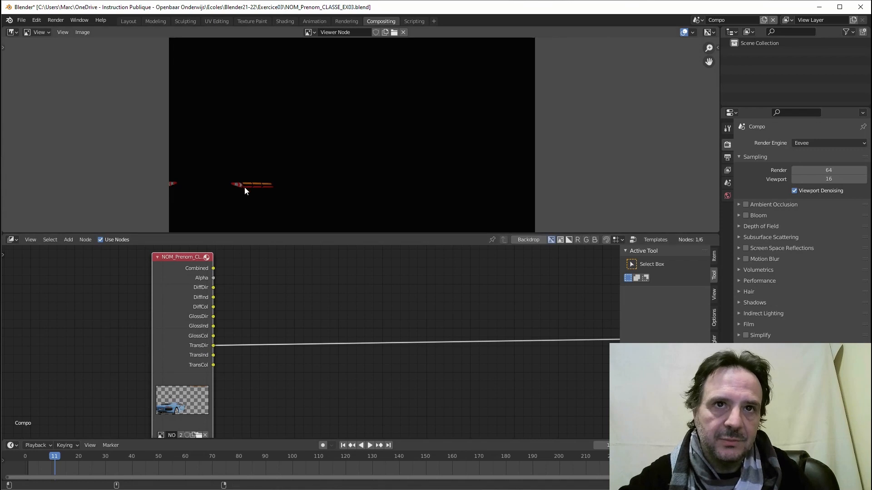
{"action": "left_click", "coordinate": [175, 257], "text": "ctrl+shift"}
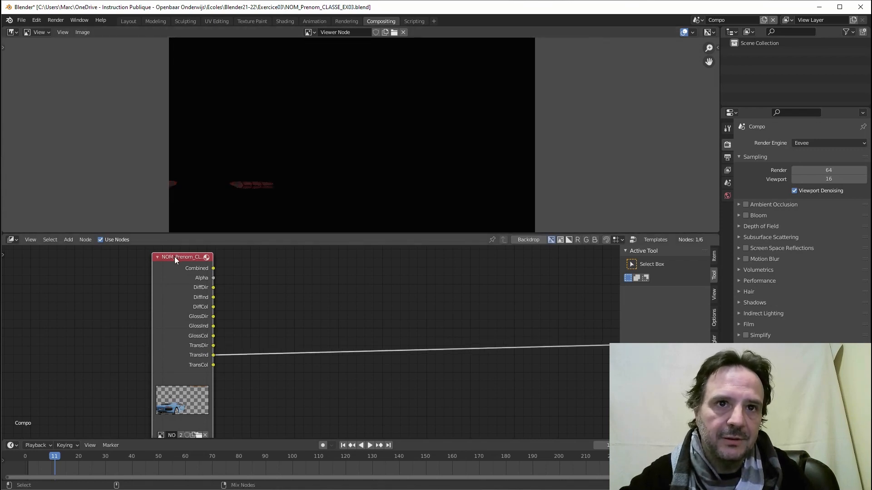
{"action": "left_click", "coordinate": [174, 257], "text": "ctrl+shift"}
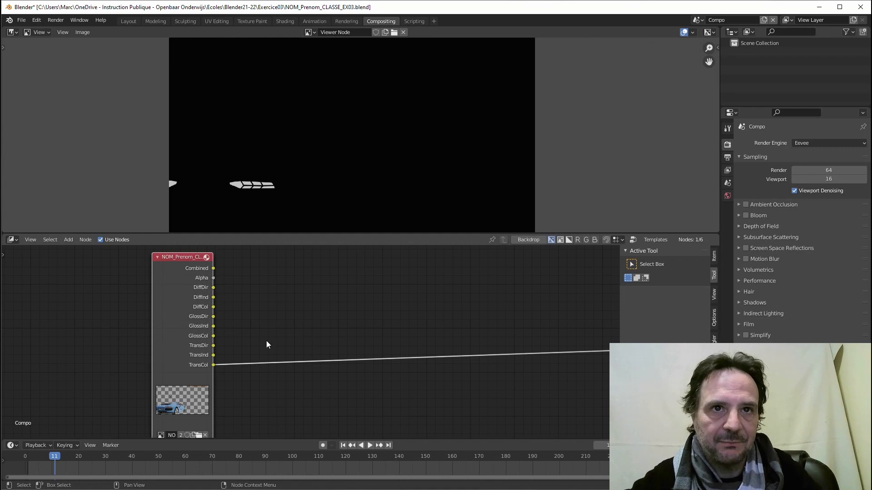
{"action": "scroll", "coordinate": [266, 340], "scroll_direction": "down", "scroll_amount": 1}
{"action": "scroll", "coordinate": [256, 335], "scroll_direction": "down", "scroll_amount": 2}
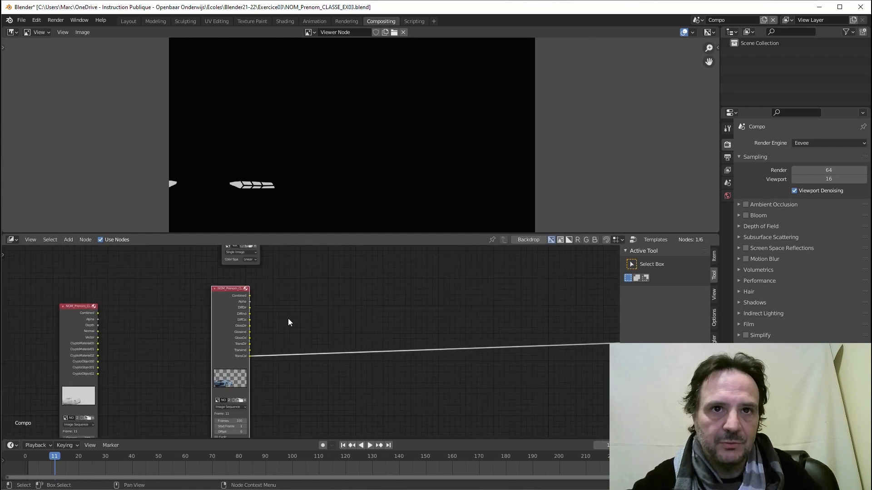
{"action": "middle_click_drag", "start_coordinate": [288, 323], "coordinate": [248, 348]}
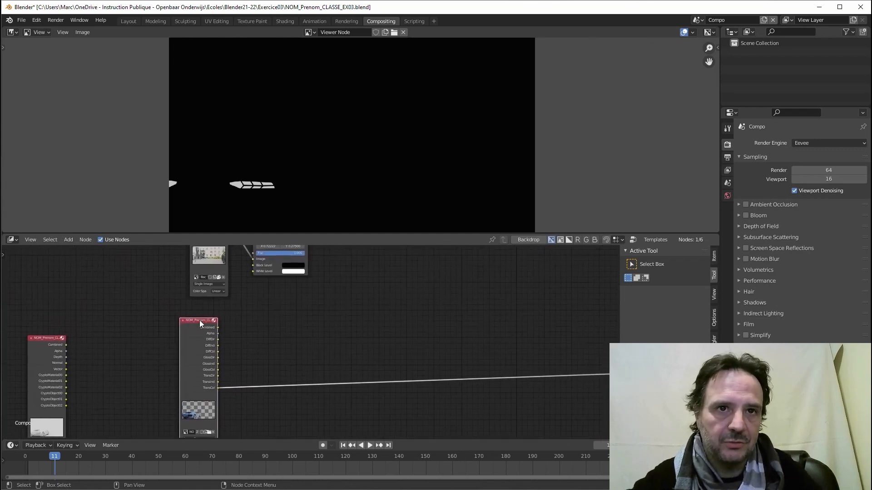
{"action": "scroll", "coordinate": [224, 341], "scroll_direction": "up", "scroll_amount": 3}
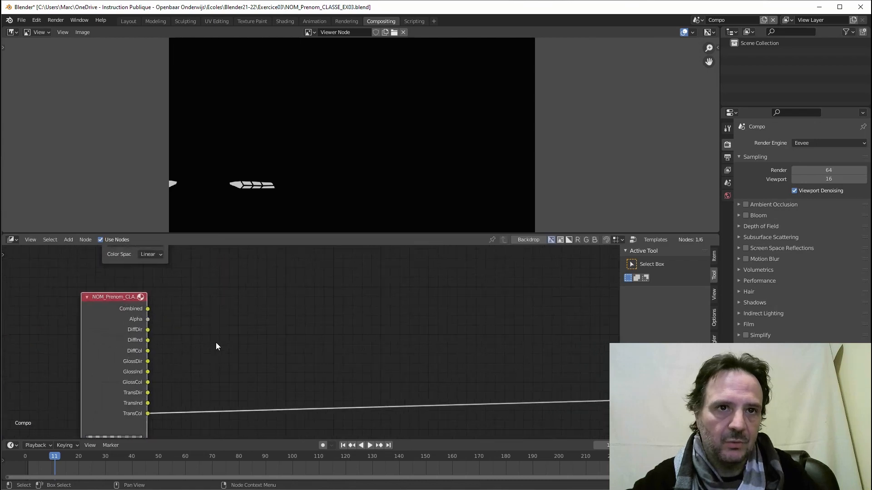
{"action": "middle_click_drag", "start_coordinate": [216, 347], "coordinate": [223, 330]}
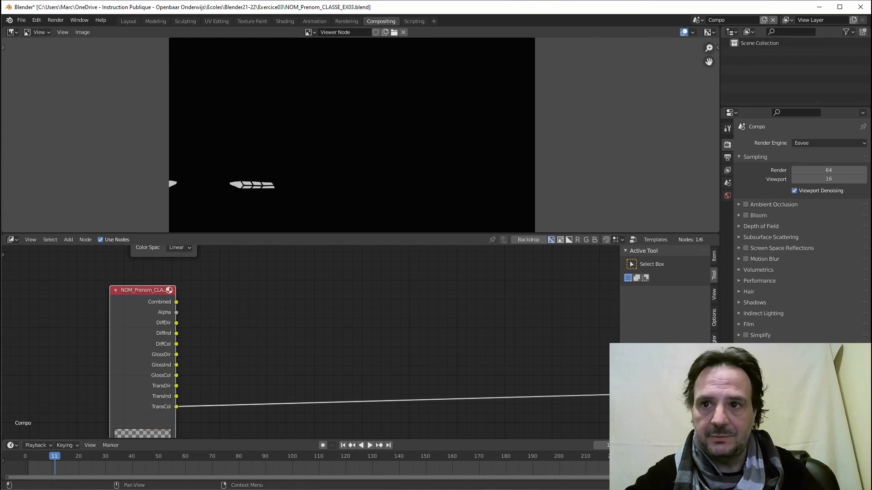
{"action": "key", "text": "alt+Tab"}
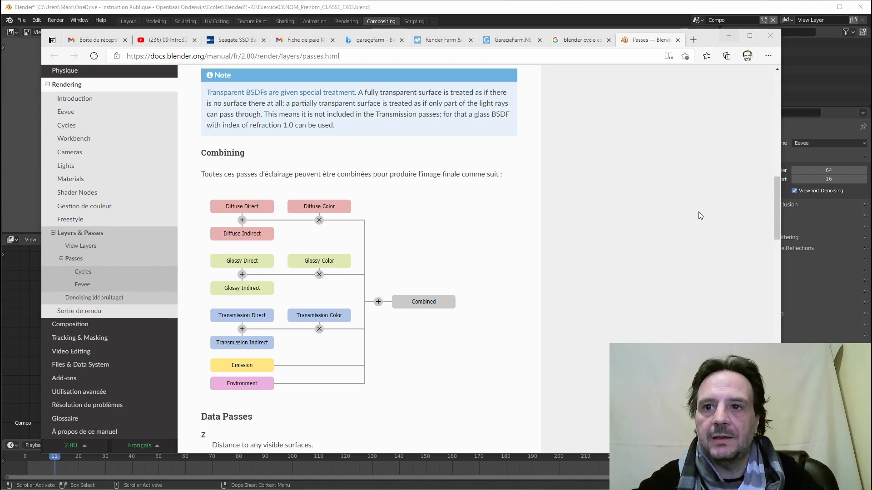
{"action": "left_click", "coordinate": [729, 35]}
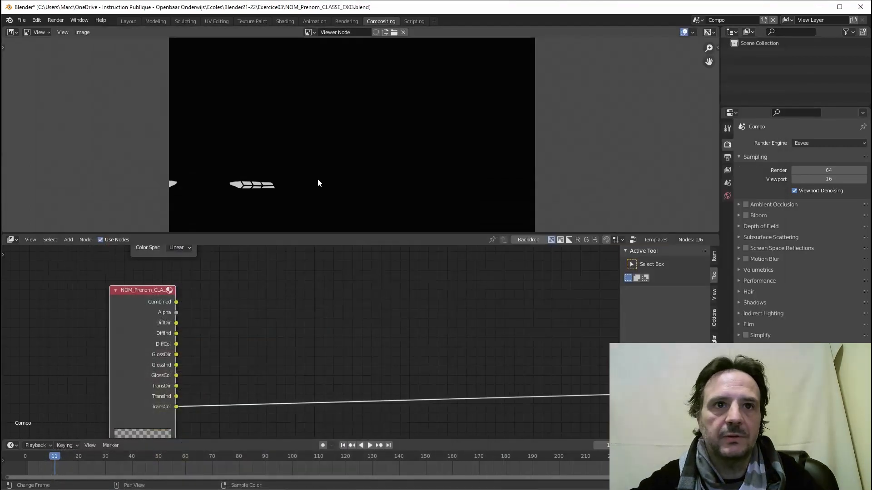
Add a Mix node to the compositor and set its blending mode to Add.
{"action": "middle_click_drag", "start_coordinate": [235, 330], "coordinate": [258, 300]}
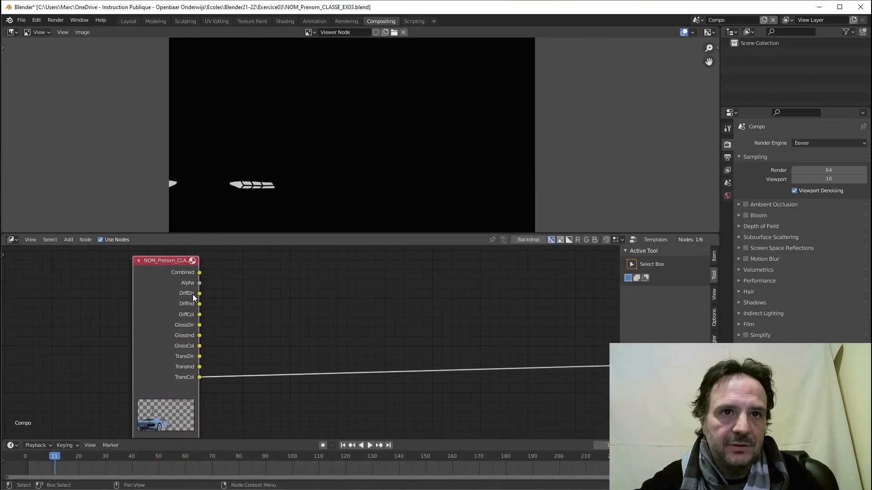
{"action": "left_click", "coordinate": [68, 239]}
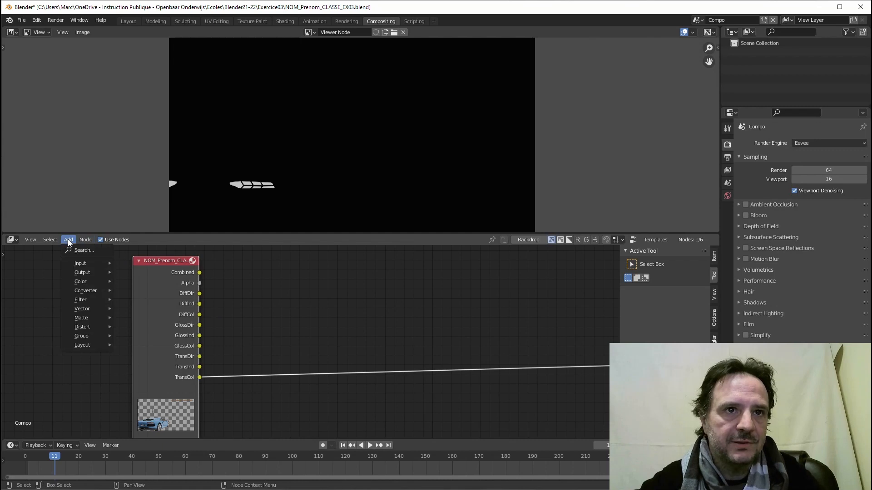
{"action": "mouse_move", "coordinate": [88, 280]}
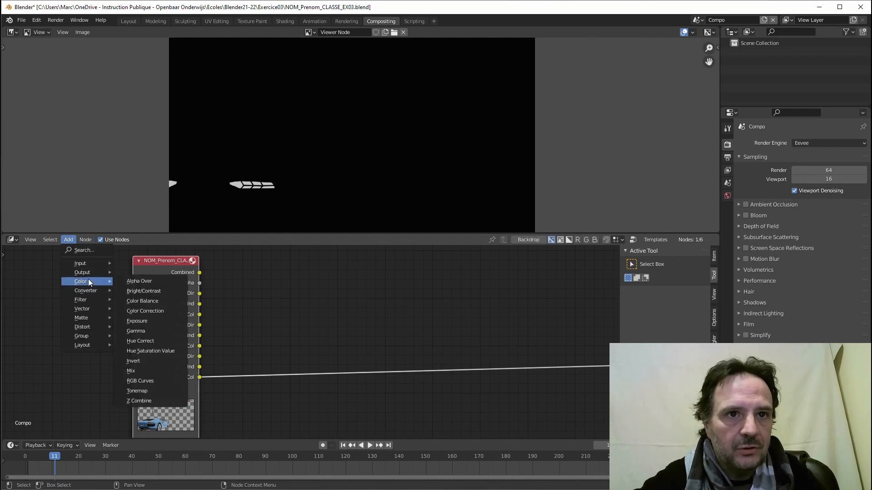
{"action": "left_click", "coordinate": [130, 371]}
{"action": "left_click", "coordinate": [260, 255]}
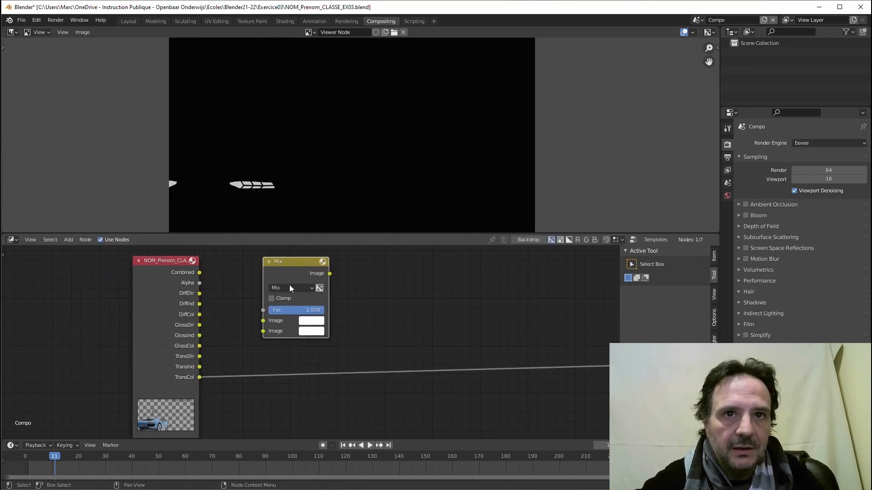
{"action": "left_click", "coordinate": [290, 286]}
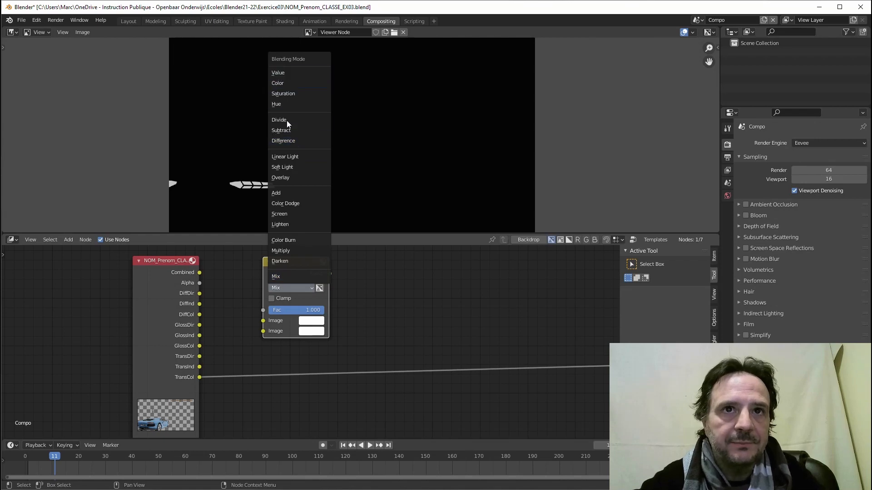
{"action": "left_click", "coordinate": [283, 192]}
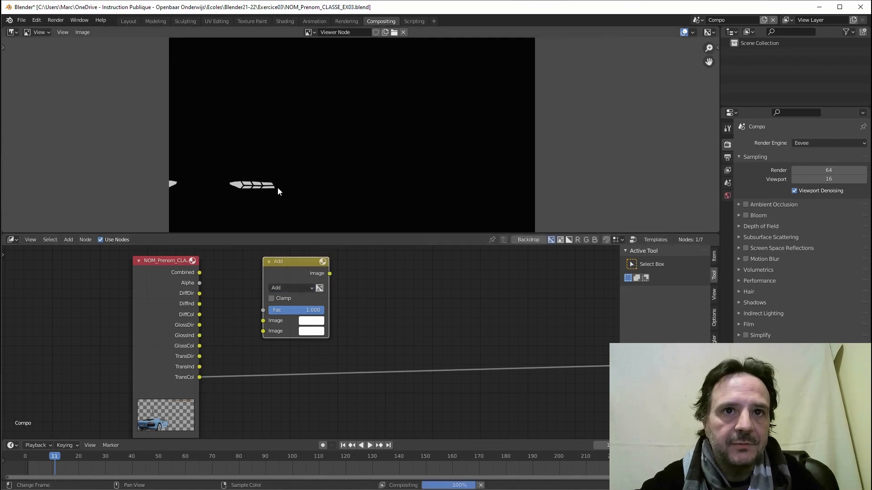
Connect DiffDir and DiffInd into the Add node's two Image inputs.
{"action": "left_click_drag", "start_coordinate": [199, 293], "coordinate": [263, 321]}
{"action": "left_click_drag", "start_coordinate": [197, 303], "coordinate": [265, 333]}
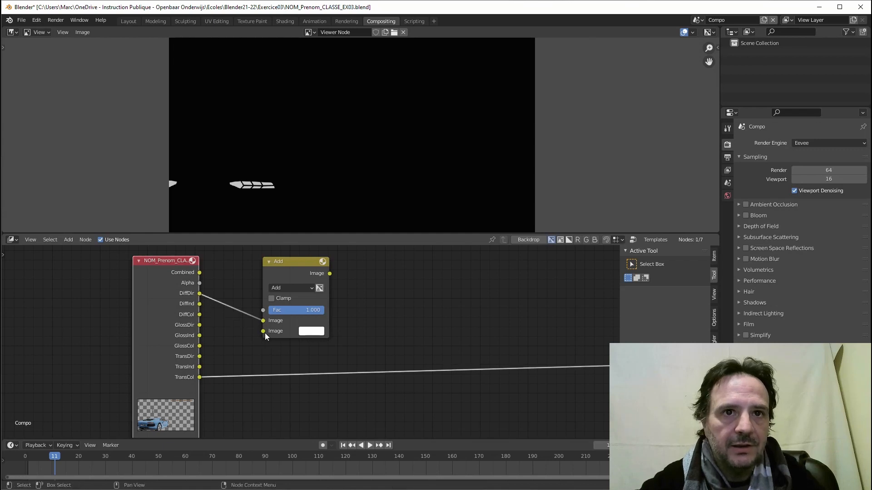
{"action": "left_click_drag", "start_coordinate": [199, 304], "coordinate": [263, 332]}
{"action": "left_click_drag", "start_coordinate": [285, 262], "coordinate": [268, 254]}
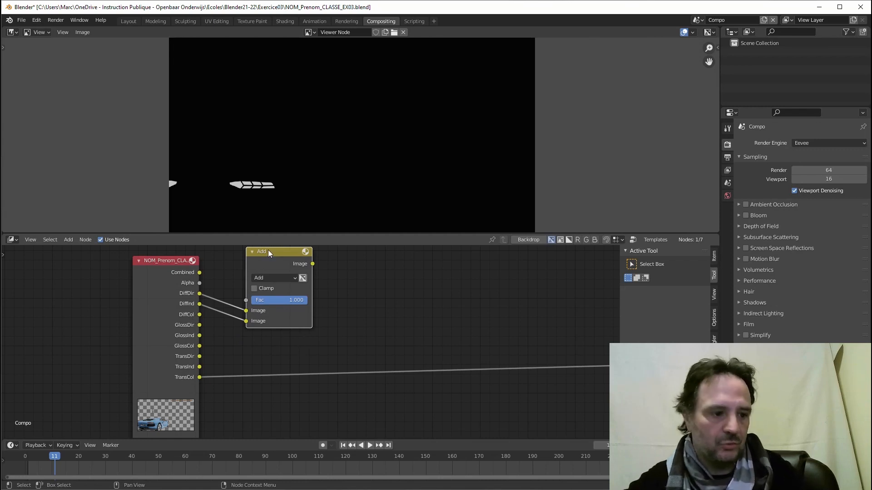
Duplicate the Add node as a Multiply node combining the Add result with DiffCol.
{"action": "key", "text": "shift+d"}
{"action": "left_click", "coordinate": [365, 260]}
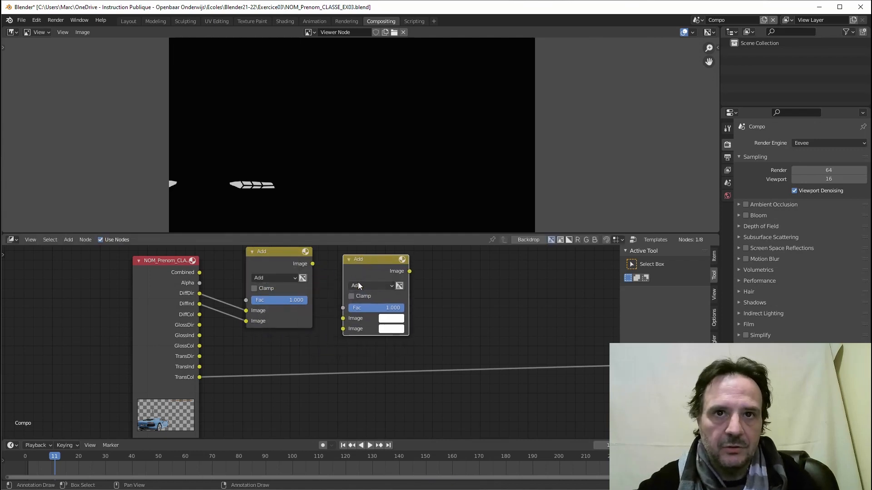
{"action": "left_click", "coordinate": [358, 284]}
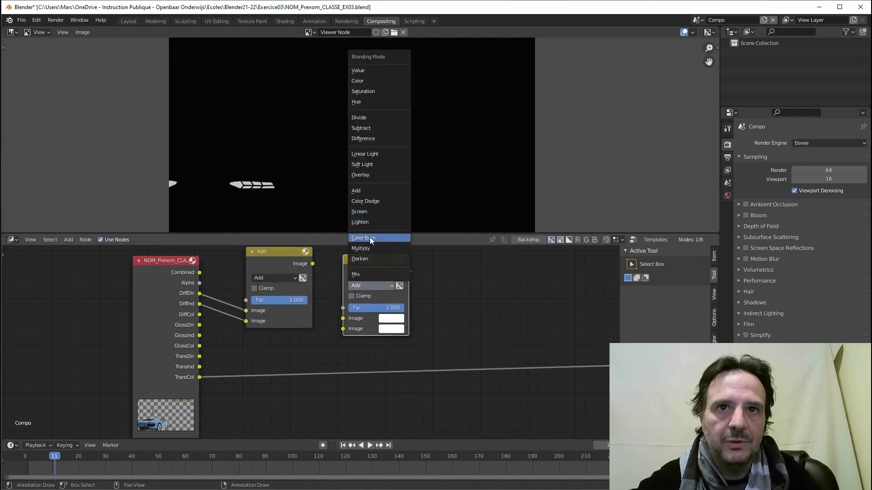
{"action": "left_click", "coordinate": [366, 249]}
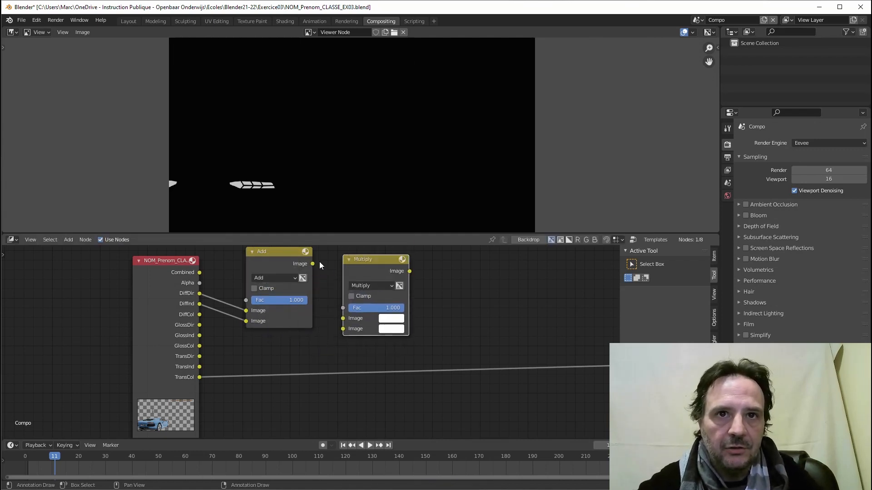
{"action": "left_click_drag", "start_coordinate": [313, 264], "coordinate": [343, 319]}
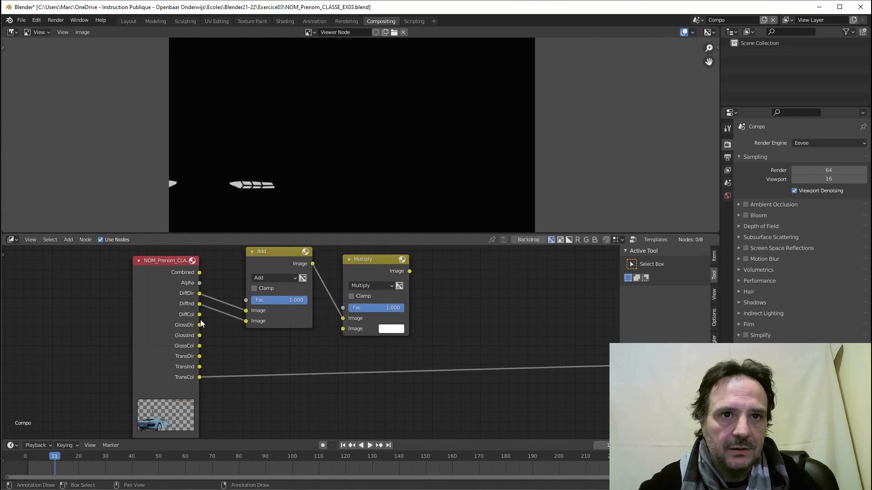
{"action": "left_click_drag", "start_coordinate": [199, 315], "coordinate": [343, 328]}
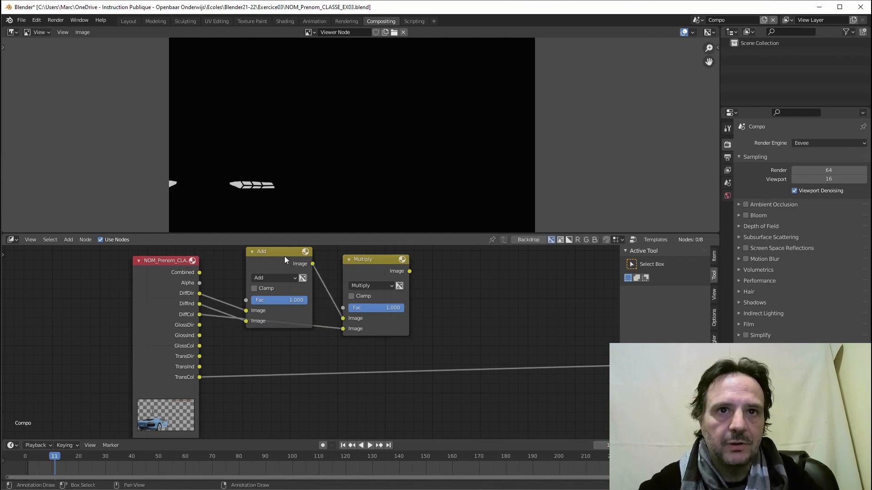
Collapse the diffuse Add and Multiply nodes and line them up.
{"action": "left_click", "coordinate": [254, 252]}
{"action": "left_click_drag", "start_coordinate": [266, 253], "coordinate": [256, 272]}
{"action": "left_click", "coordinate": [347, 259]}
{"action": "left_click_drag", "start_coordinate": [355, 261], "coordinate": [317, 294]}
{"action": "left_click_drag", "start_coordinate": [277, 273], "coordinate": [316, 304]}
Duplicate the pair for the glossy passes, linking GlossDir, GlossInd and GlossCol.
{"action": "left_click", "coordinate": [266, 285]}
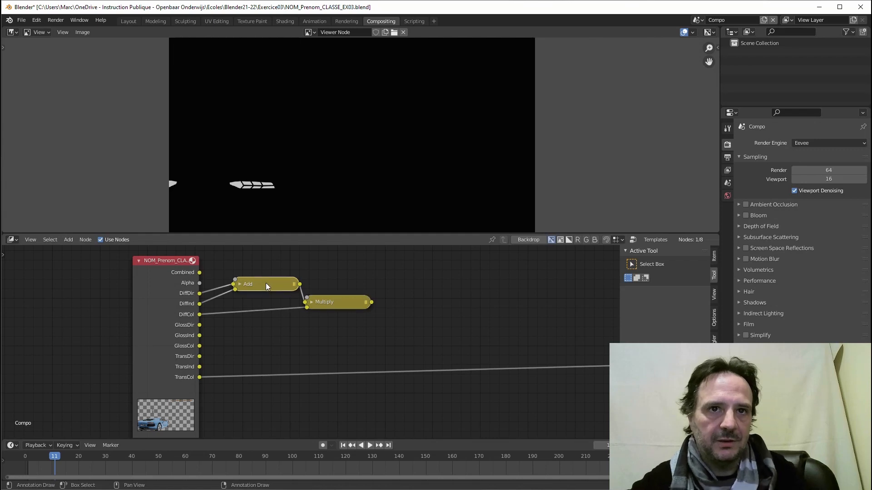
{"action": "left_click", "coordinate": [332, 302], "text": "shift"}
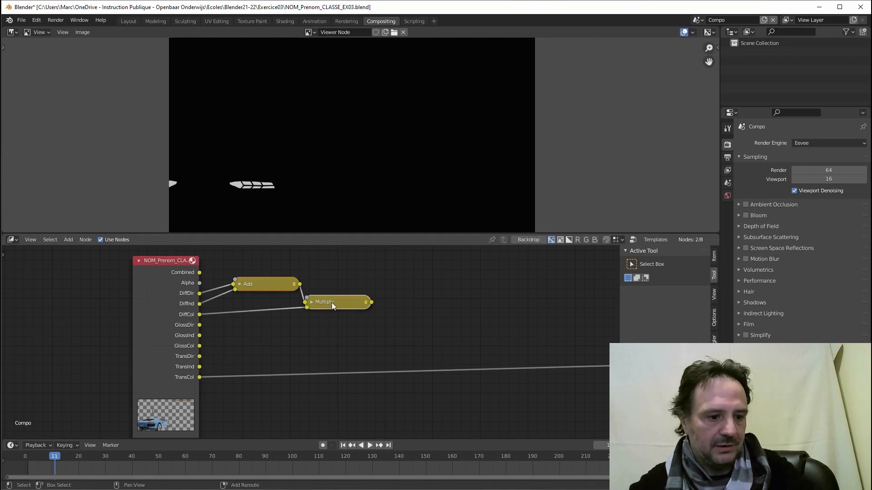
{"action": "key", "text": "shift+d"}
{"action": "left_click", "coordinate": [344, 347]}
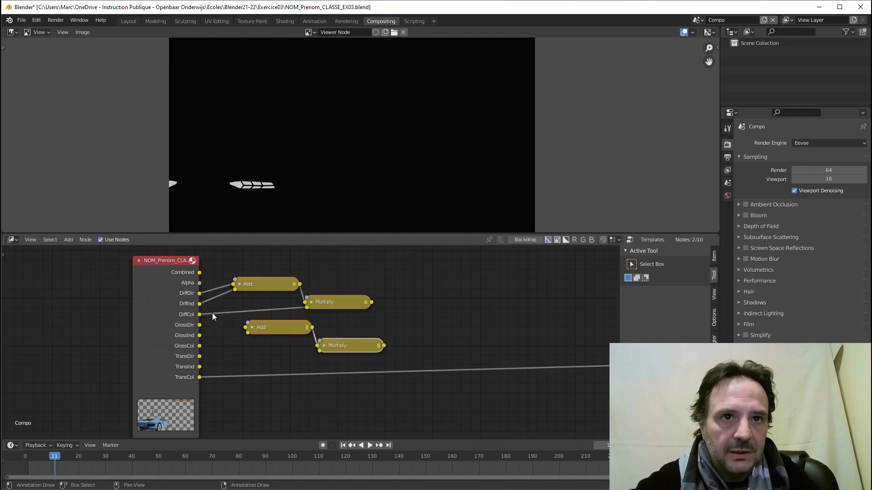
{"action": "left_click_drag", "start_coordinate": [200, 326], "coordinate": [249, 333]}
{"action": "left_click_drag", "start_coordinate": [199, 346], "coordinate": [320, 350]}
{"action": "left_click_drag", "start_coordinate": [199, 346], "coordinate": [321, 353]}
Duplicate the gloss pair for the transmission passes, linking TransDir, TransInd and TransCol.
{"action": "middle_click_drag", "start_coordinate": [303, 363], "coordinate": [295, 334]}
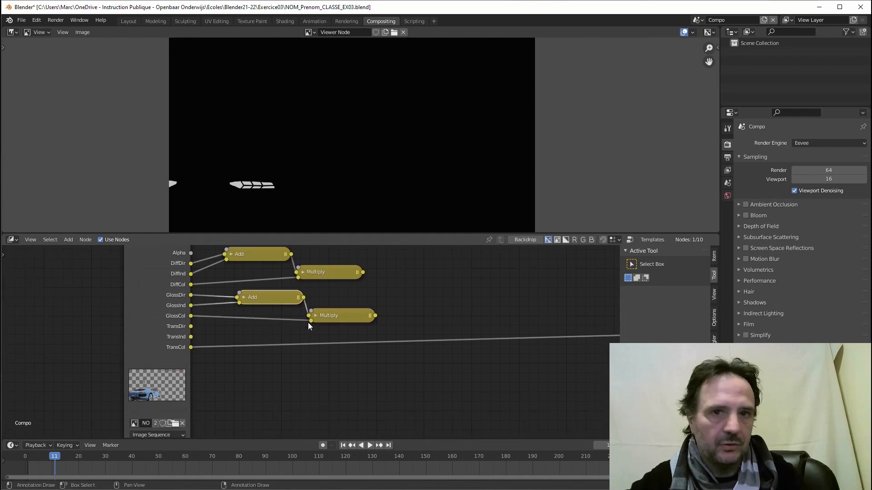
{"action": "left_click", "coordinate": [335, 319], "text": "shift"}
{"action": "key", "text": "shift+d"}
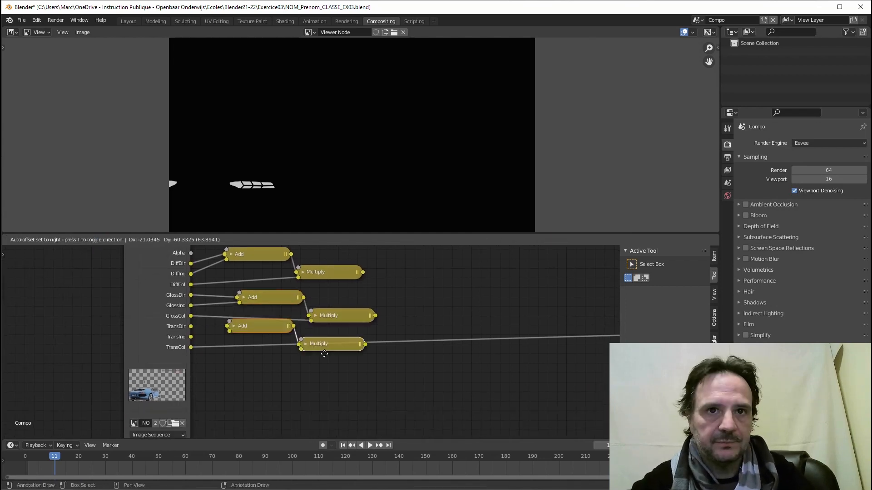
{"action": "left_click", "coordinate": [339, 383]}
{"action": "left_click_drag", "start_coordinate": [191, 327], "coordinate": [243, 366]}
{"action": "left_click_drag", "start_coordinate": [192, 347], "coordinate": [315, 384]}
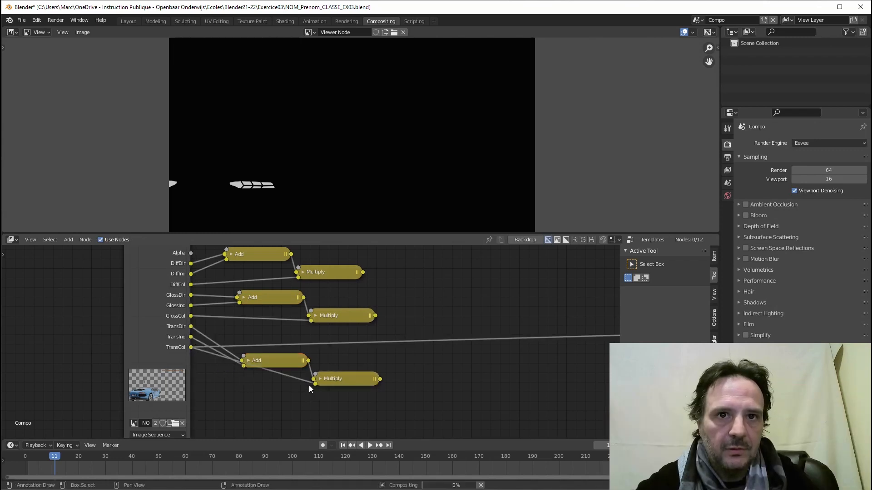
Disconnect the image link going into the Viewer node.
{"action": "scroll", "coordinate": [399, 352], "scroll_direction": "down", "scroll_amount": 3}
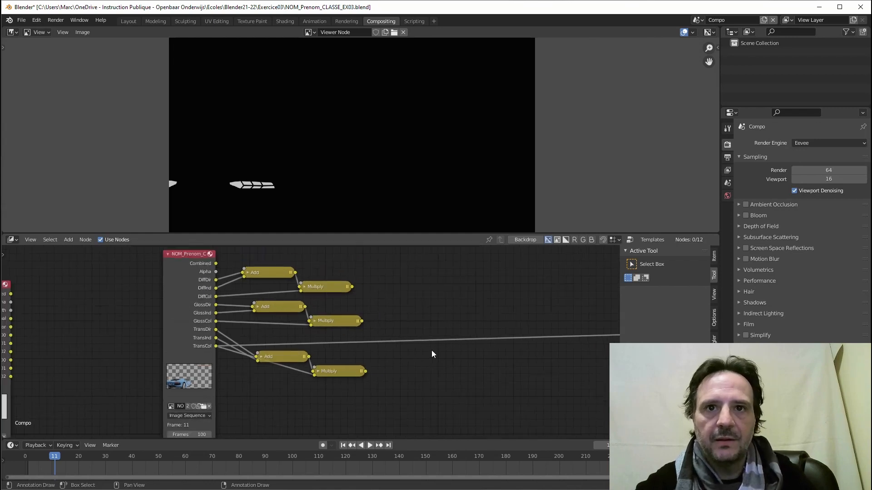
{"action": "middle_click_drag", "start_coordinate": [431, 350], "coordinate": [291, 351]}
{"action": "middle_click_drag", "start_coordinate": [479, 369], "coordinate": [272, 380]}
{"action": "middle_click_drag", "start_coordinate": [554, 359], "coordinate": [419, 365]}
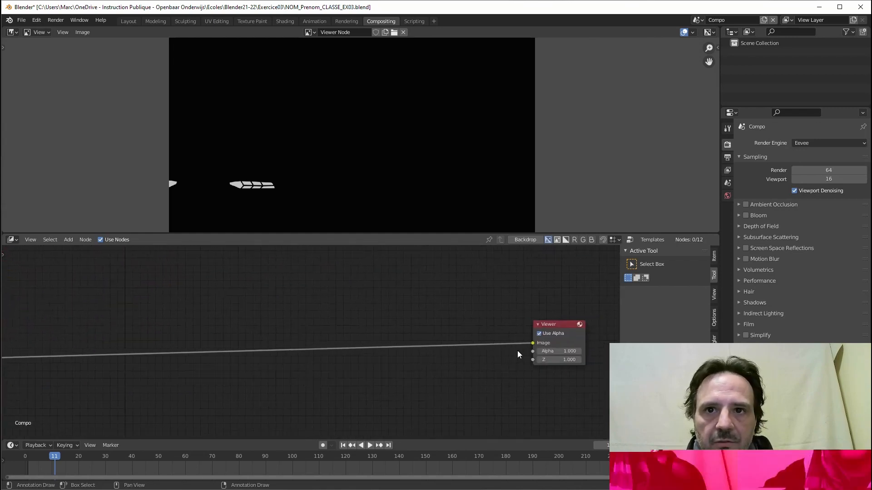
{"action": "left_click_drag", "start_coordinate": [532, 342], "coordinate": [205, 379]}
{"action": "middle_click_drag", "start_coordinate": [206, 378], "coordinate": [411, 374]}
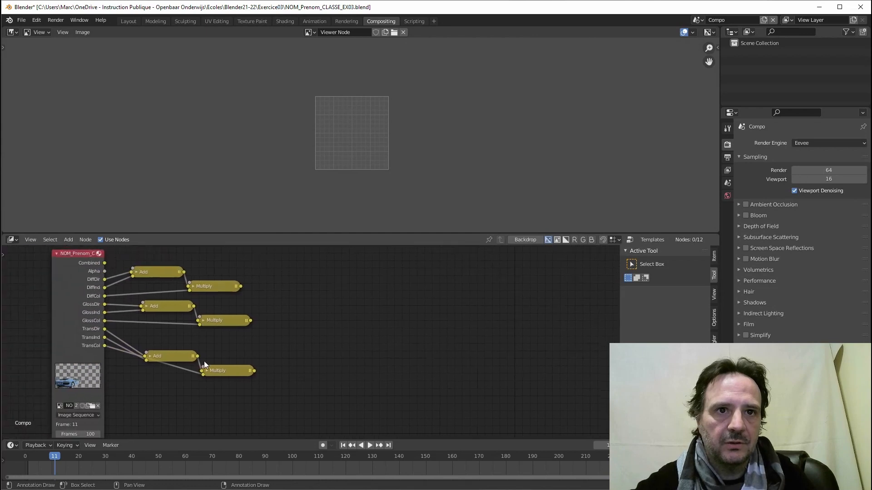
Tidy the transmission nodes beside the other pairs and duplicate the top Multiply node.
{"action": "left_click_drag", "start_coordinate": [163, 354], "coordinate": [155, 336]}
{"action": "left_click_drag", "start_coordinate": [227, 369], "coordinate": [222, 352]}
{"action": "middle_click_drag", "start_coordinate": [258, 335], "coordinate": [281, 352]}
{"action": "scroll", "coordinate": [219, 320], "scroll_direction": "up", "scroll_amount": 1}
{"action": "left_click_drag", "start_coordinate": [236, 308], "coordinate": [245, 308]}
{"action": "left_click", "coordinate": [243, 345]}
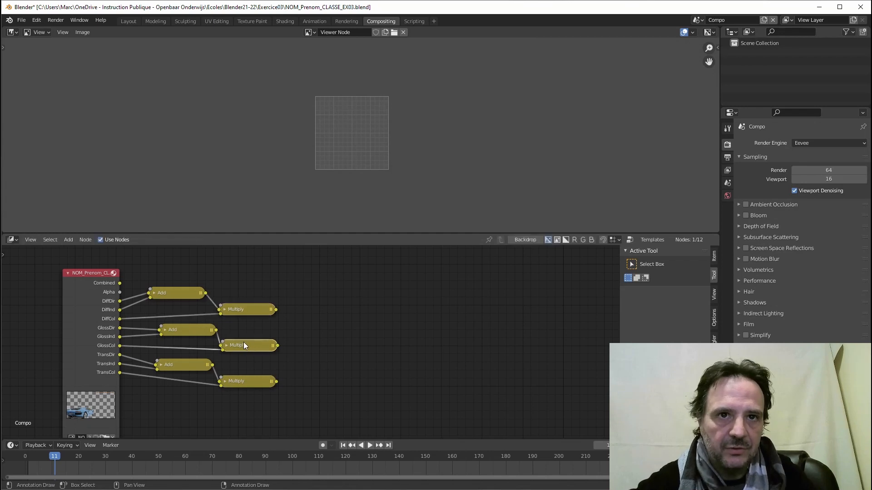
{"action": "middle_click_drag", "start_coordinate": [280, 330], "coordinate": [271, 326]}
{"action": "scroll", "coordinate": [271, 326], "scroll_direction": "up", "scroll_amount": 1}
{"action": "left_click", "coordinate": [232, 304]}
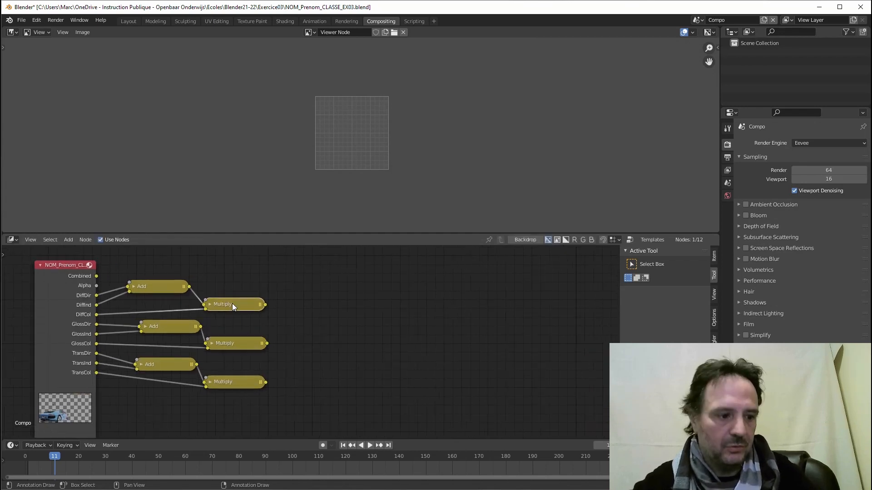
{"action": "key", "text": "shift+d"}
Turn the duplicated node into a collapsed Add node fed by the diffuse Multiply result.
{"action": "left_click", "coordinate": [322, 330]}
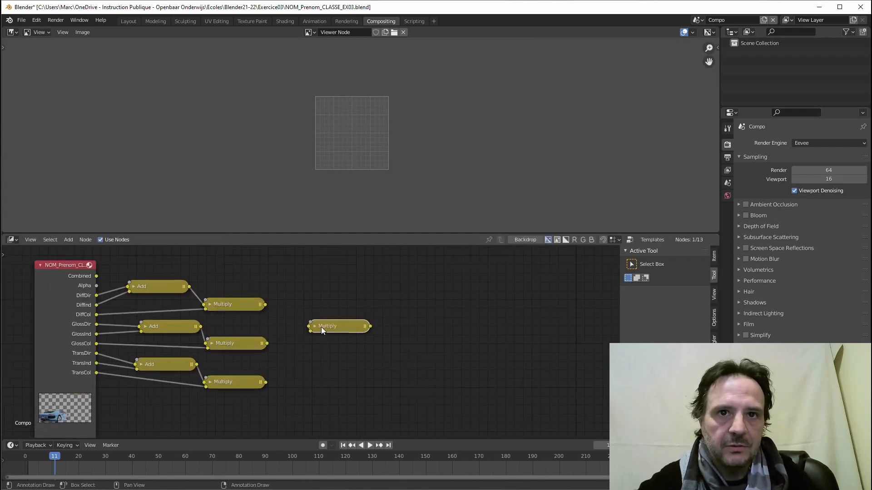
{"action": "key", "text": "h"}
{"action": "left_click", "coordinate": [327, 352]}
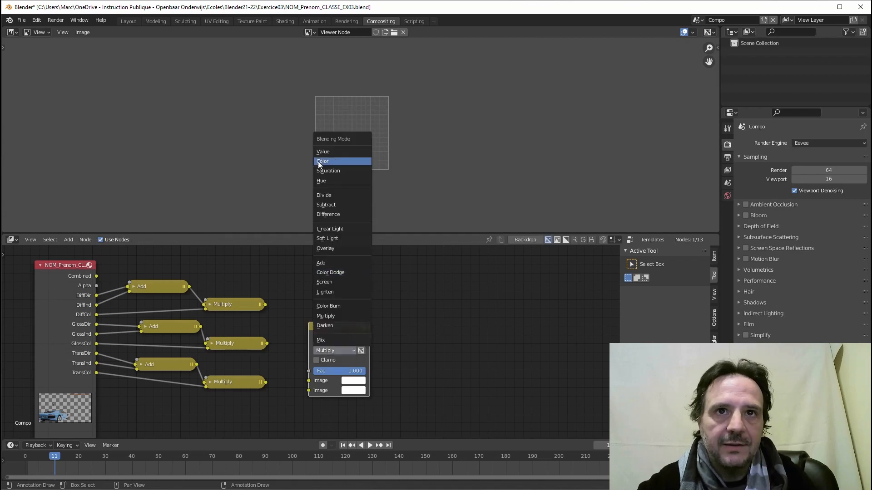
{"action": "left_click", "coordinate": [331, 263]}
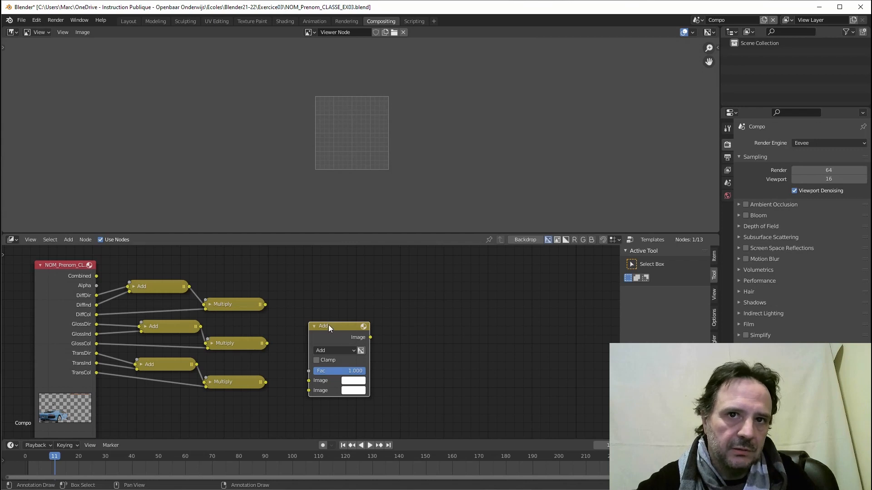
{"action": "left_click_drag", "start_coordinate": [329, 325], "coordinate": [302, 363]}
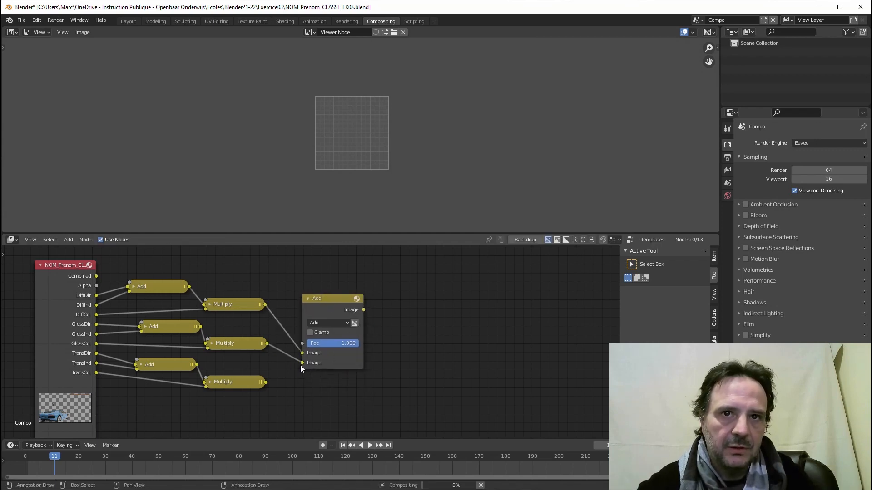
{"action": "left_click", "coordinate": [309, 299]}
{"action": "left_click_drag", "start_coordinate": [309, 298], "coordinate": [370, 354]}
Add a second Add node taking the transmission Multiply result and view the final sum.
{"action": "key", "text": "shift+d"}
{"action": "left_click", "coordinate": [367, 366]}
{"action": "left_click_drag", "start_coordinate": [266, 382], "coordinate": [247, 375]}
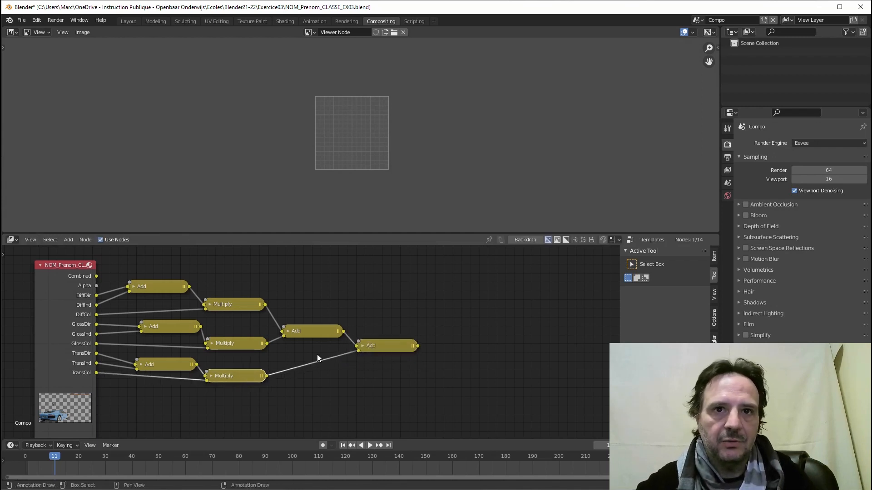
{"action": "middle_click_drag", "start_coordinate": [355, 358], "coordinate": [268, 381]}
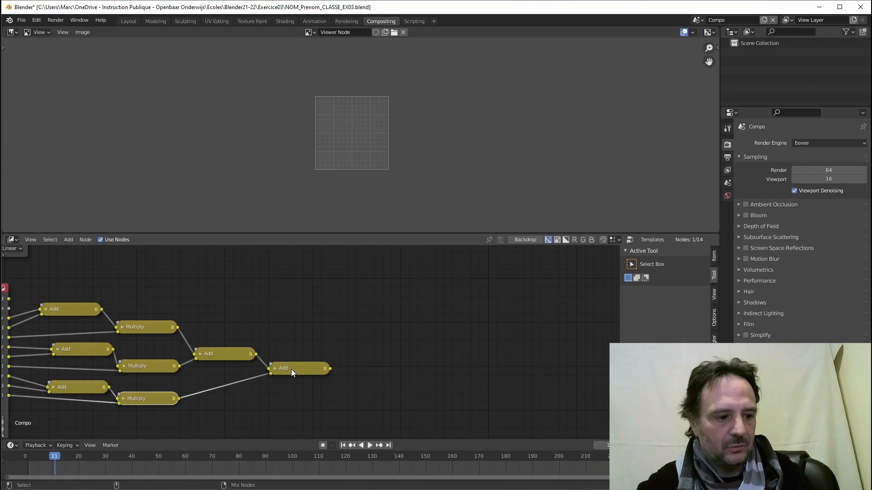
{"action": "left_click", "coordinate": [291, 369], "text": "ctrl+shift"}
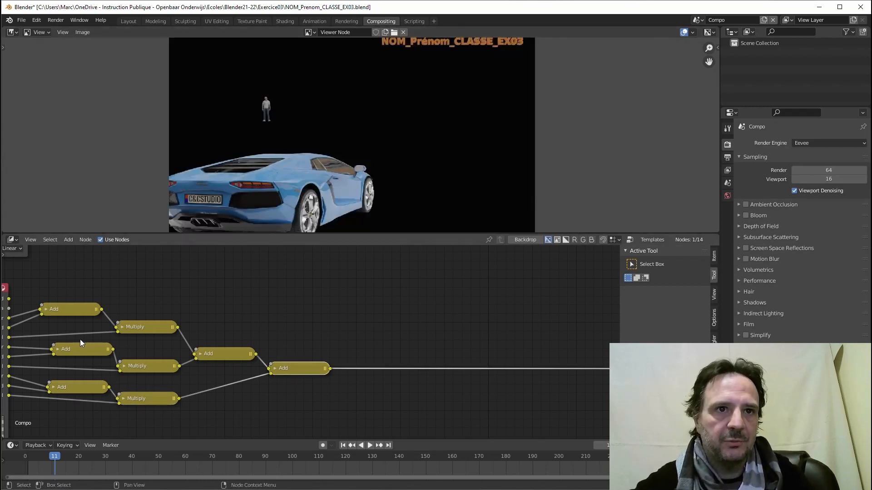
Compare the Combined pass with the recombined result in the Viewer.
{"action": "middle_click_drag", "start_coordinate": [221, 310], "coordinate": [333, 317]}
{"action": "left_click", "coordinate": [71, 315], "text": "ctrl+shift"}
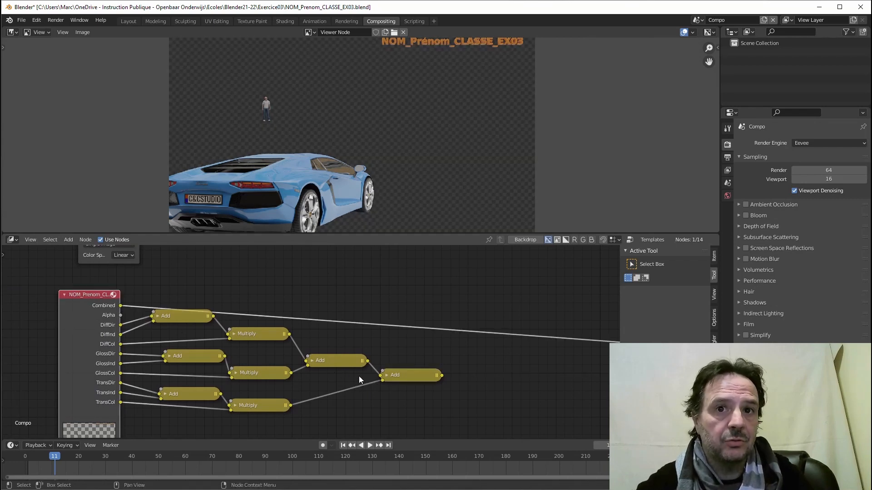
{"action": "left_click", "coordinate": [399, 375], "text": "ctrl+shift"}
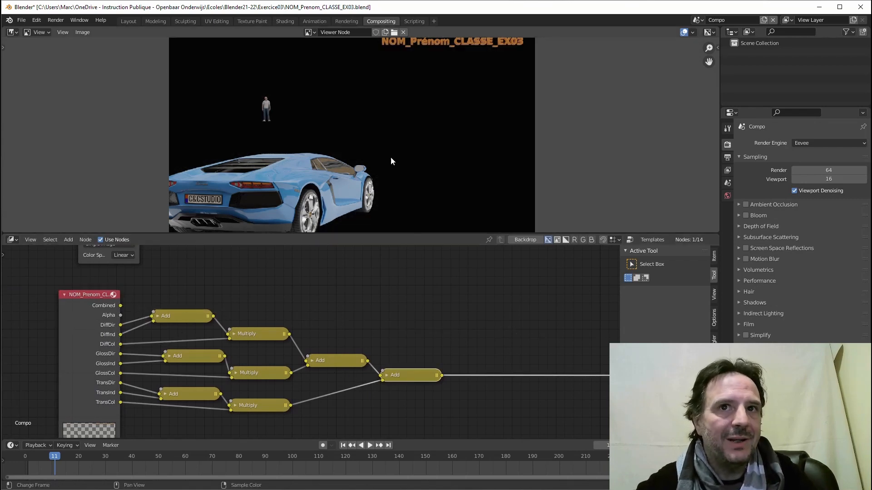
Realign the Add nodes and recentre the node graph.
{"action": "left_click_drag", "start_coordinate": [422, 373], "coordinate": [418, 378]}
{"action": "scroll", "coordinate": [440, 343], "scroll_direction": "down", "scroll_amount": 2}
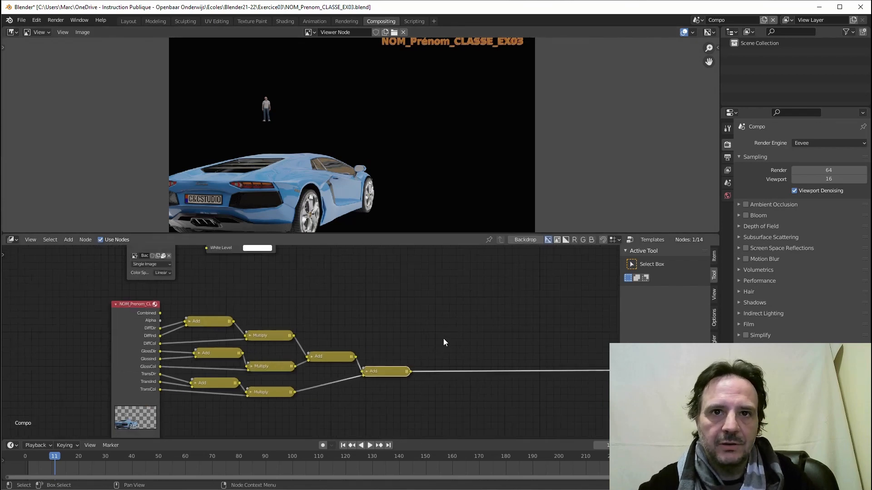
{"action": "middle_click_drag", "start_coordinate": [443, 340], "coordinate": [398, 344]}
{"action": "left_click_drag", "start_coordinate": [285, 357], "coordinate": [280, 353]}
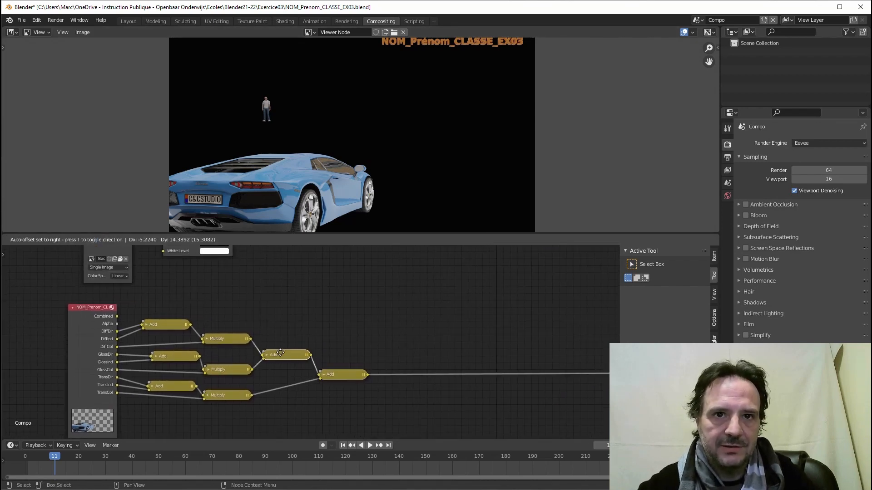
{"action": "left_click_drag", "start_coordinate": [341, 371], "coordinate": [343, 367]}
{"action": "scroll", "coordinate": [372, 354], "scroll_direction": "down", "scroll_amount": 1}
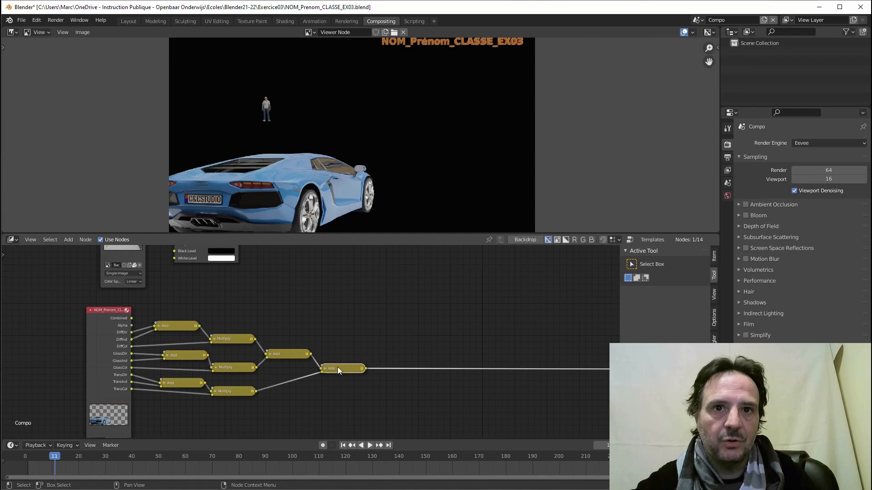
{"action": "middle_click_drag", "start_coordinate": [352, 329], "coordinate": [322, 325]}
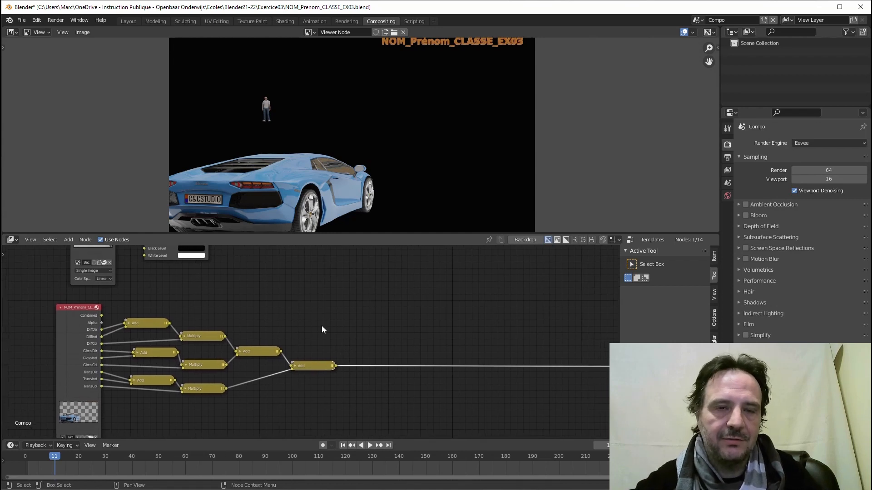
Deselect all nodes and preview the render's Alpha pass in the Viewer.
{"action": "left_click", "coordinate": [71, 240]}
{"action": "left_click", "coordinate": [166, 296]}
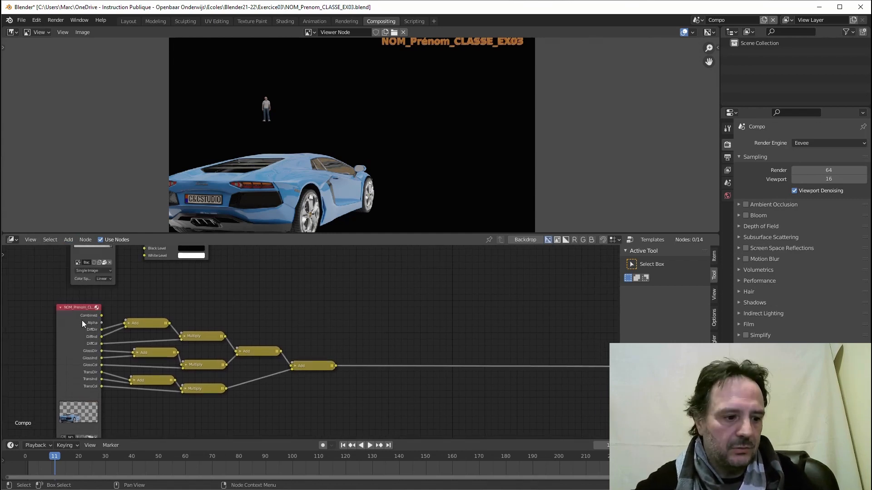
{"action": "left_click", "coordinate": [76, 323], "text": "ctrl+shift"}
{"action": "left_click", "coordinate": [75, 323], "text": "ctrl+shift"}
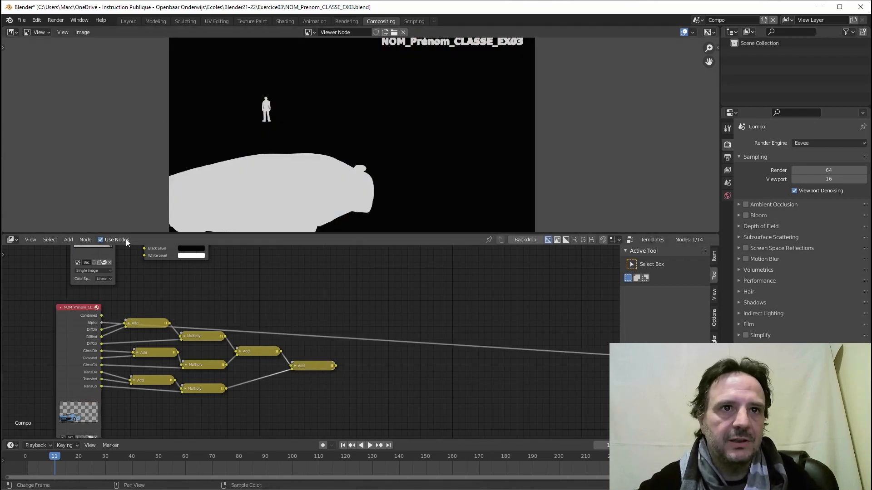
Add a Combine RGBA converter node below and right of the Add/Multiply chain.
{"action": "left_click", "coordinate": [70, 239]}
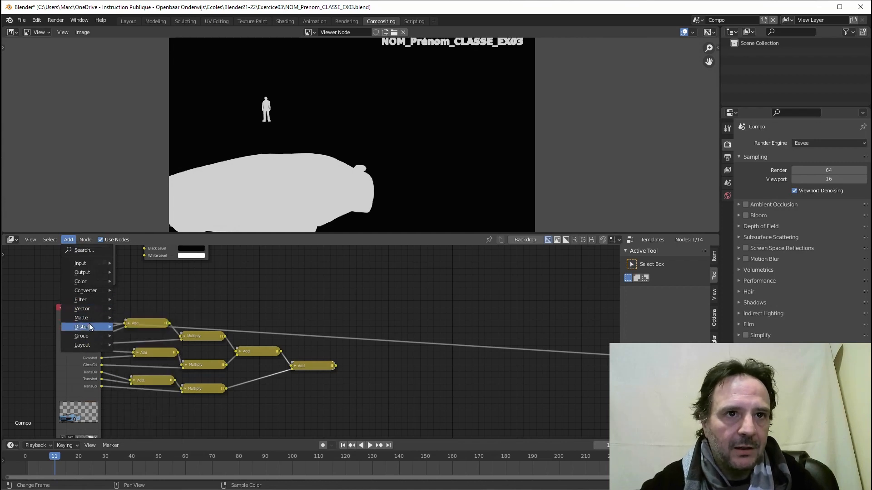
{"action": "mouse_move", "coordinate": [88, 313]}
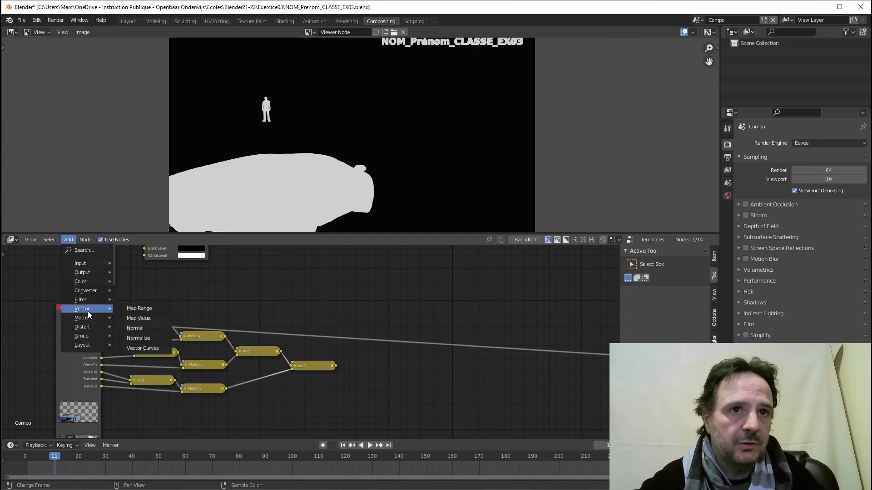
{"action": "mouse_move", "coordinate": [91, 293]}
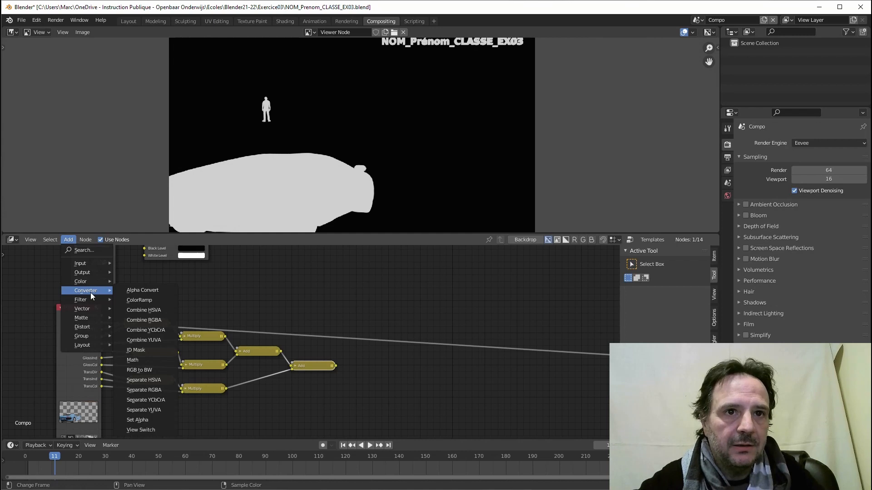
{"action": "left_click", "coordinate": [136, 320]}
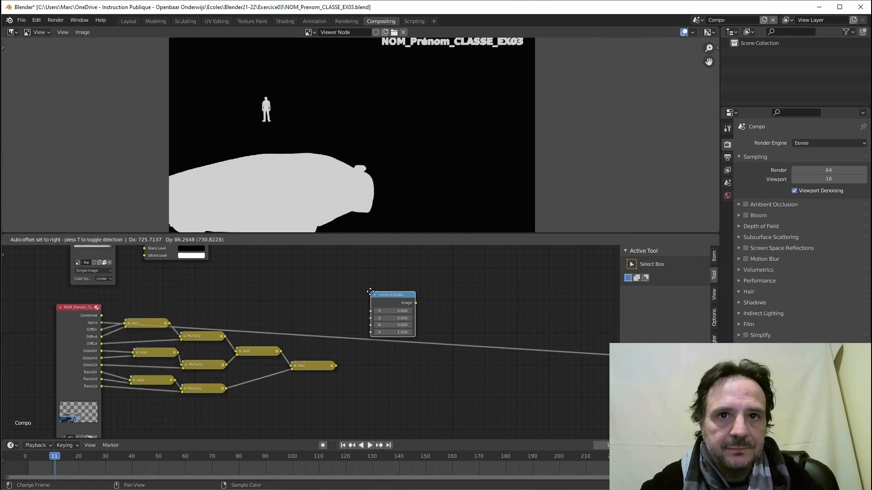
{"action": "left_click", "coordinate": [330, 379]}
{"action": "scroll", "coordinate": [329, 381], "scroll_direction": "up", "scroll_amount": 2}
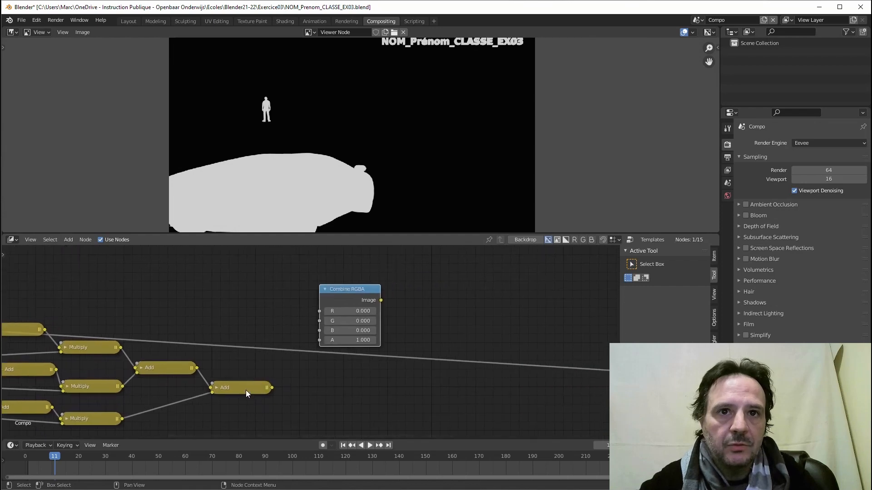
{"action": "left_click_drag", "start_coordinate": [249, 389], "coordinate": [242, 381]}
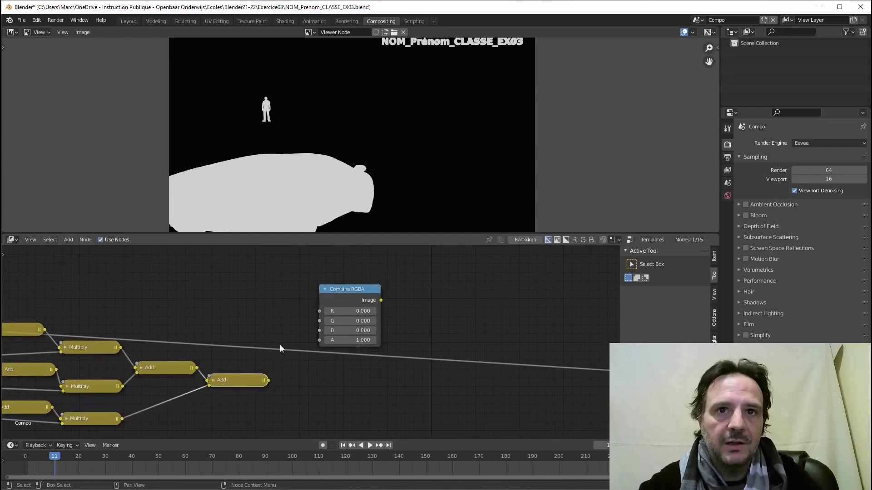
{"action": "scroll", "coordinate": [280, 349], "scroll_direction": "down", "scroll_amount": 4}
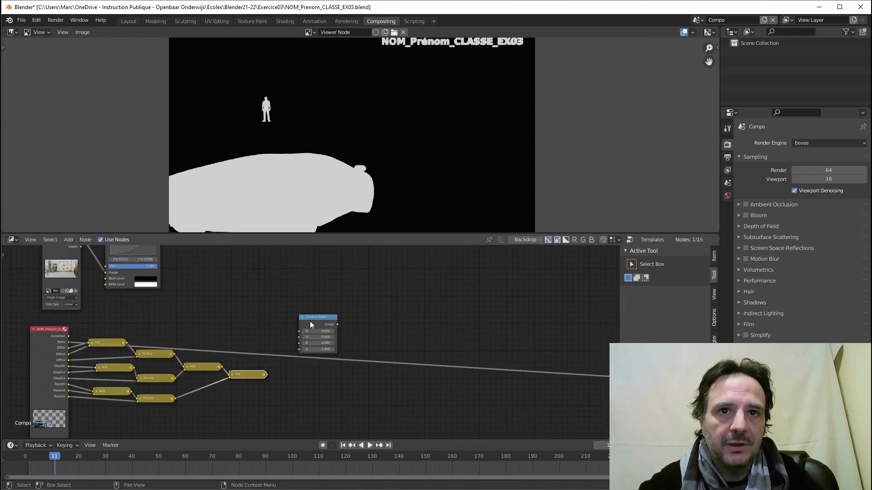
{"action": "left_click_drag", "start_coordinate": [311, 324], "coordinate": [398, 383]}
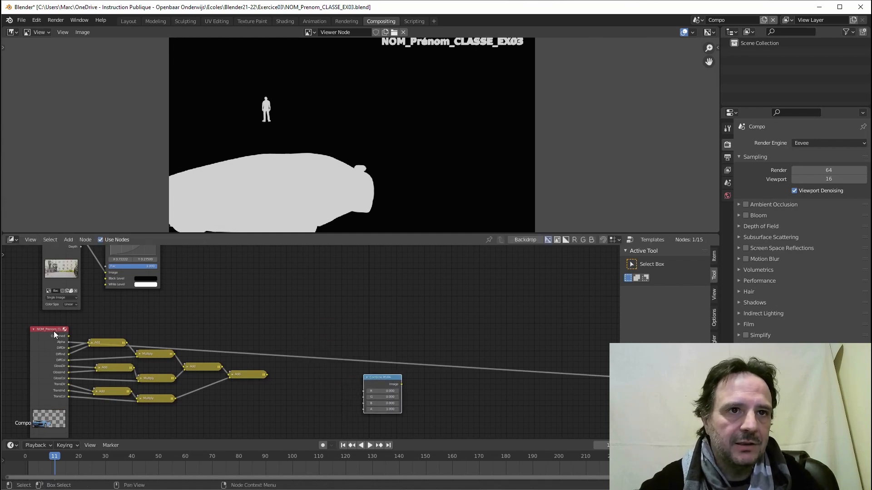
{"action": "left_click", "coordinate": [70, 242]}
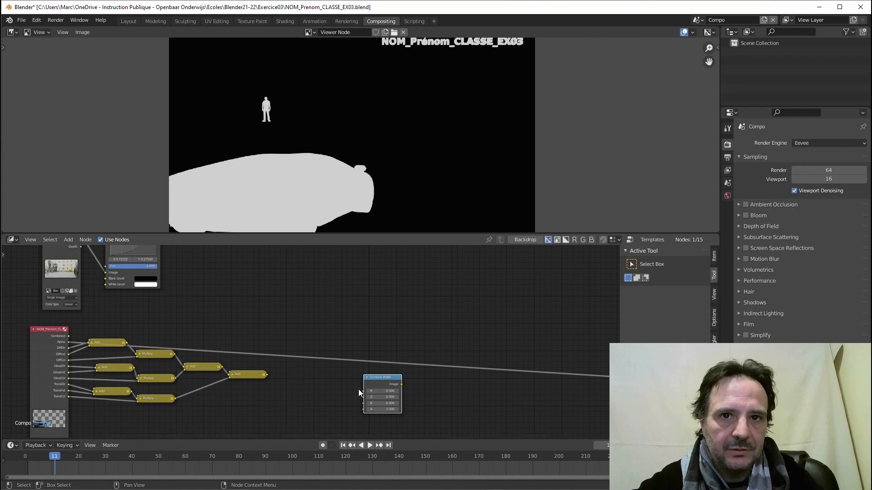
Add a Separate RGBA node from the Converter menu and place it beside Combine RGBA.
{"action": "left_click", "coordinate": [68, 240]}
{"action": "mouse_move", "coordinate": [92, 320]}
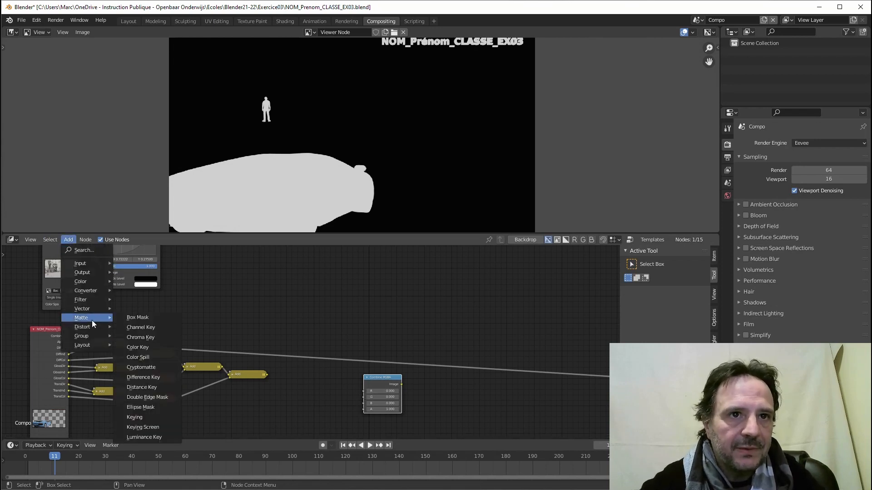
{"action": "mouse_move", "coordinate": [88, 292]}
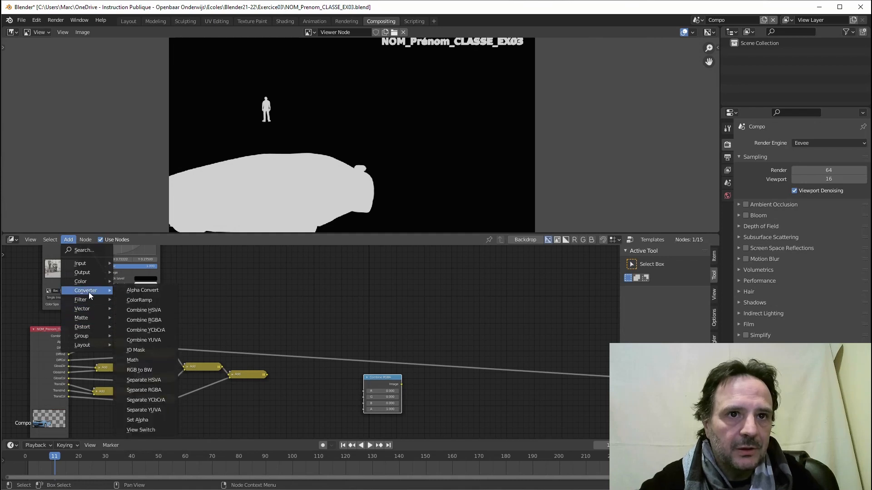
{"action": "left_click", "coordinate": [137, 390]}
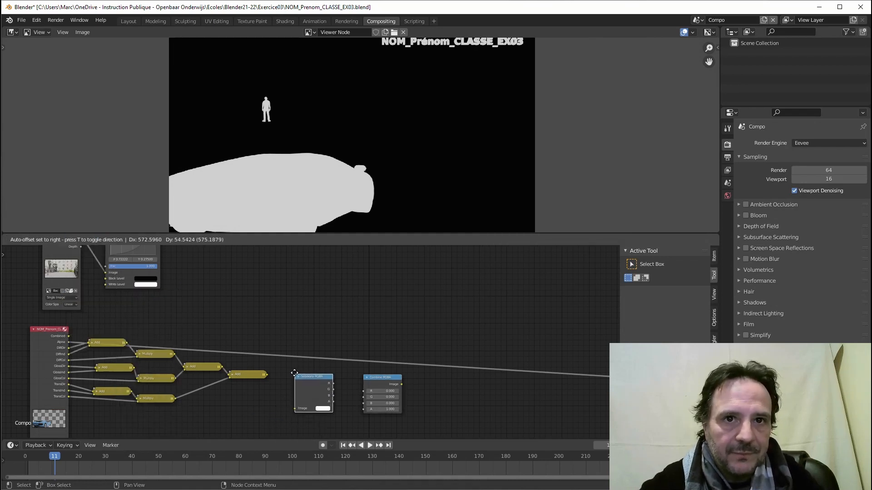
{"action": "left_click", "coordinate": [294, 369]}
{"action": "scroll", "coordinate": [284, 404], "scroll_direction": "up", "scroll_amount": 3}
{"action": "middle_click_drag", "start_coordinate": [273, 409], "coordinate": [258, 368]}
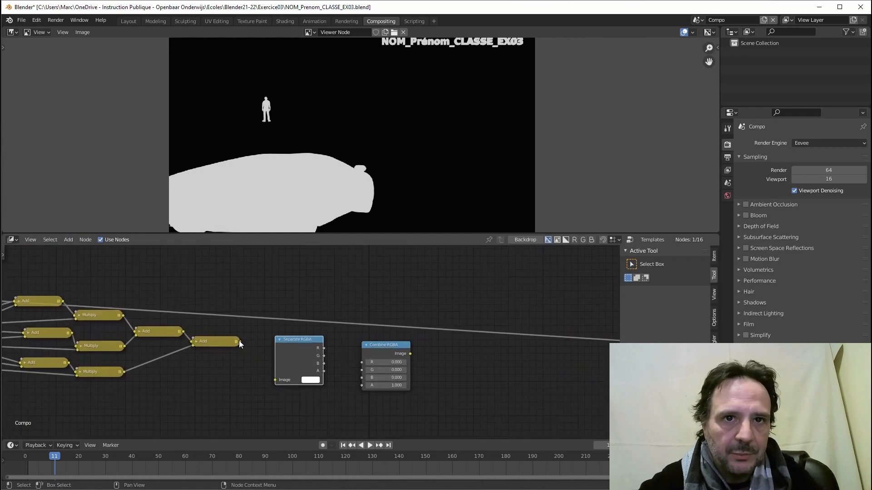
Wire the final Add into Separate RGBA, its R/G/B plus the render Alpha into Combine RGBA, and view the result.
{"action": "left_click_drag", "start_coordinate": [239, 342], "coordinate": [275, 380]}
{"action": "left_click_drag", "start_coordinate": [323, 348], "coordinate": [304, 357]}
{"action": "left_click_drag", "start_coordinate": [378, 344], "coordinate": [351, 332]}
{"action": "middle_click_drag", "start_coordinate": [18, 291], "coordinate": [87, 303]}
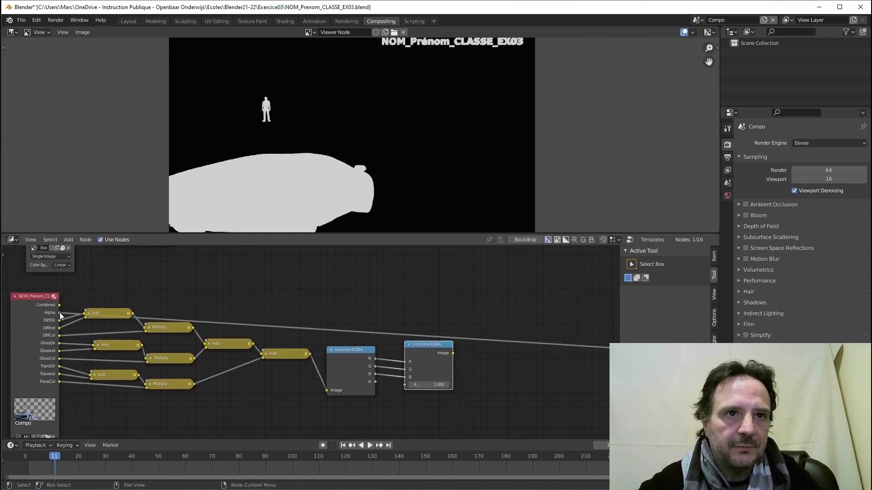
{"action": "left_click_drag", "start_coordinate": [59, 313], "coordinate": [404, 385]}
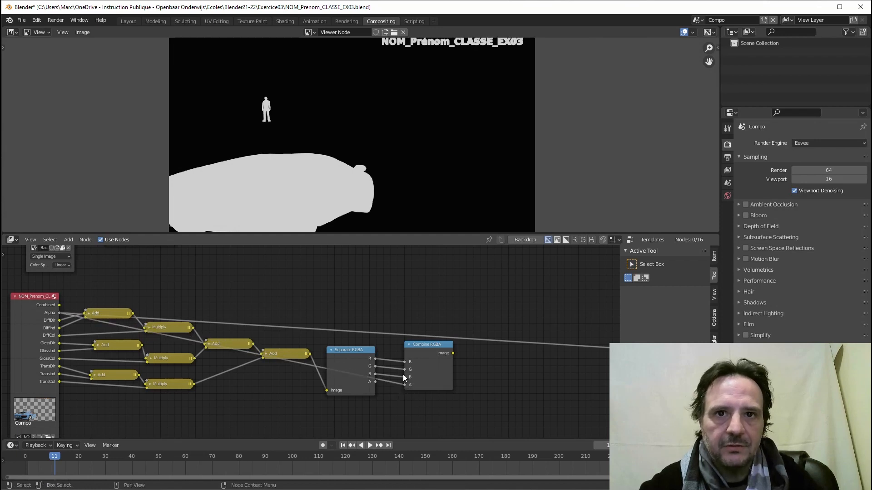
{"action": "left_click_drag", "start_coordinate": [361, 349], "coordinate": [359, 347]}
{"action": "left_click_drag", "start_coordinate": [431, 346], "coordinate": [413, 345]}
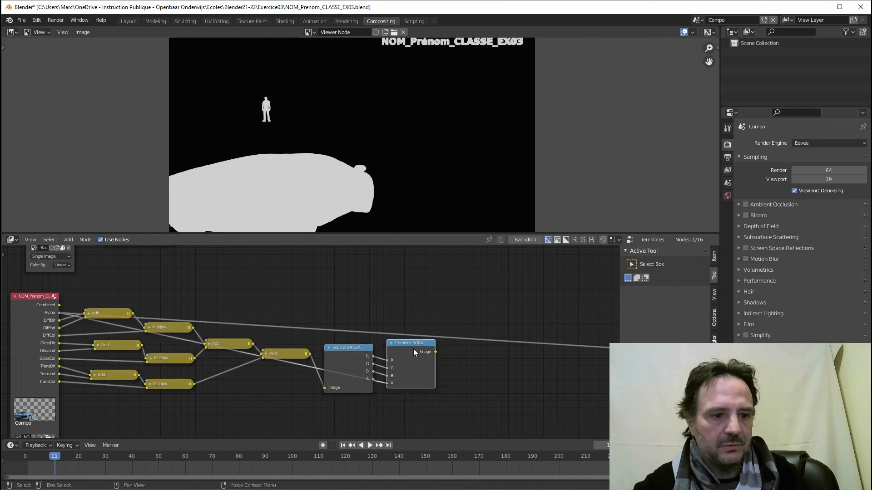
{"action": "left_click", "coordinate": [413, 347], "text": "ctrl+shift"}
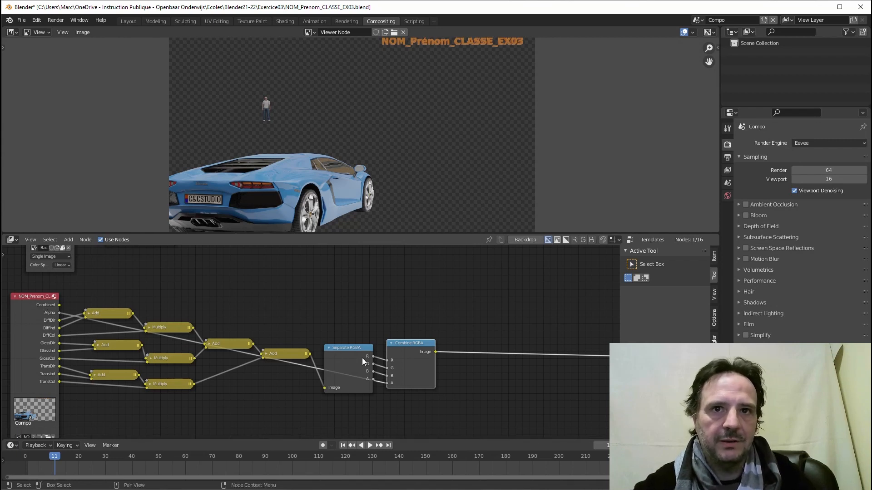
Collapse Separate RGBA and Combine RGBA to headers, moving Combine RGBA up above the chain.
{"action": "left_click", "coordinate": [349, 345]}
{"action": "key", "text": "h"}
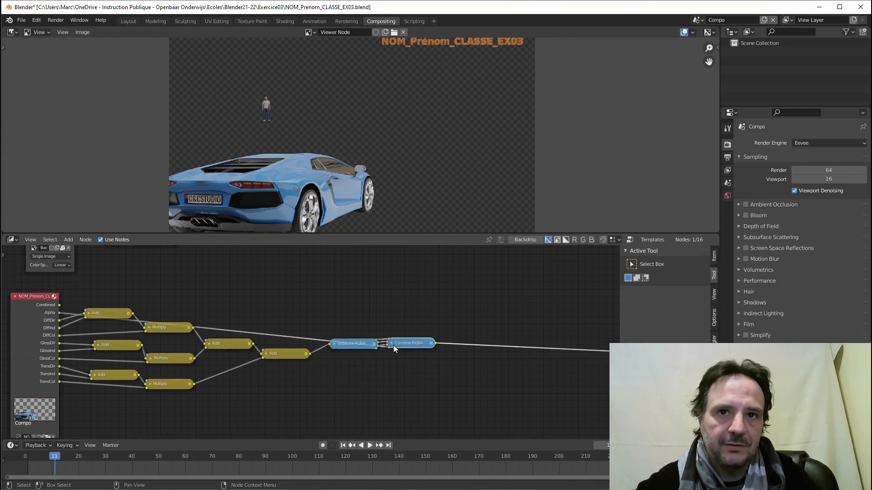
{"action": "left_click_drag", "start_coordinate": [394, 347], "coordinate": [386, 312]}
{"action": "key", "text": "h"}
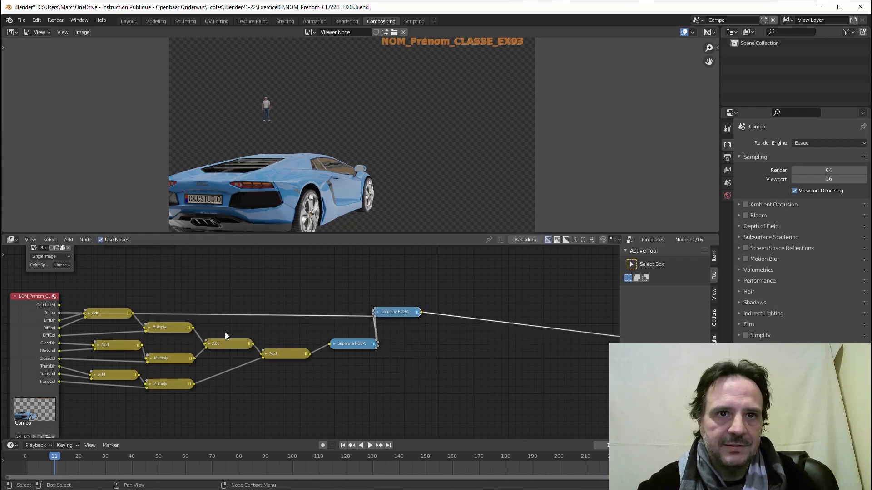
{"action": "middle_click_drag", "start_coordinate": [94, 300], "coordinate": [159, 314]}
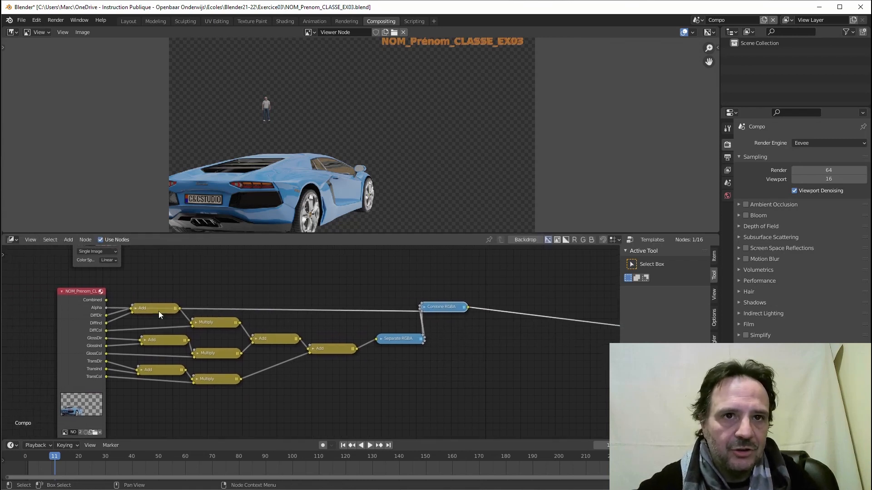